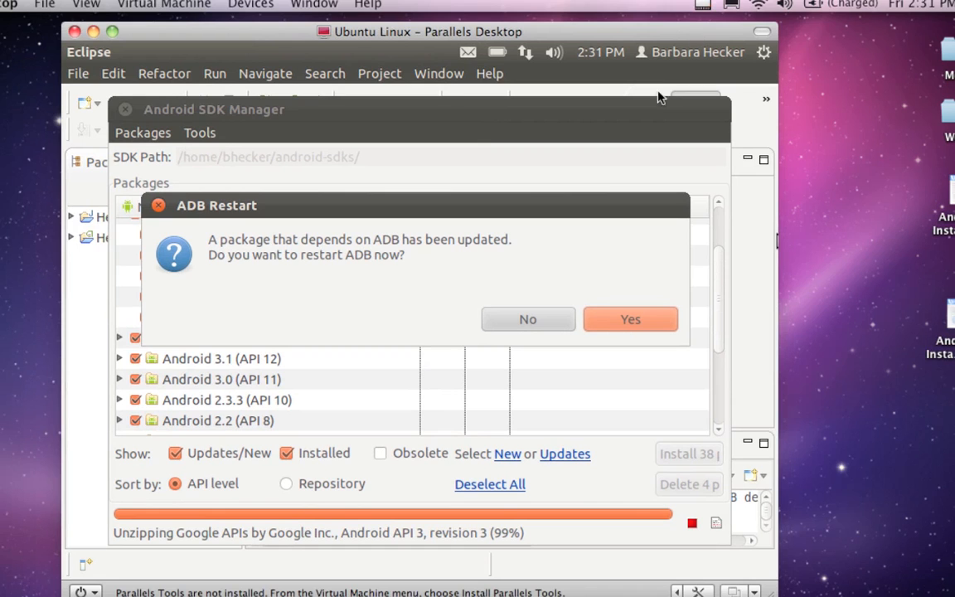
Step: Agree to restart ADB after the package update and close the SDK Manager log
click(508, 247)
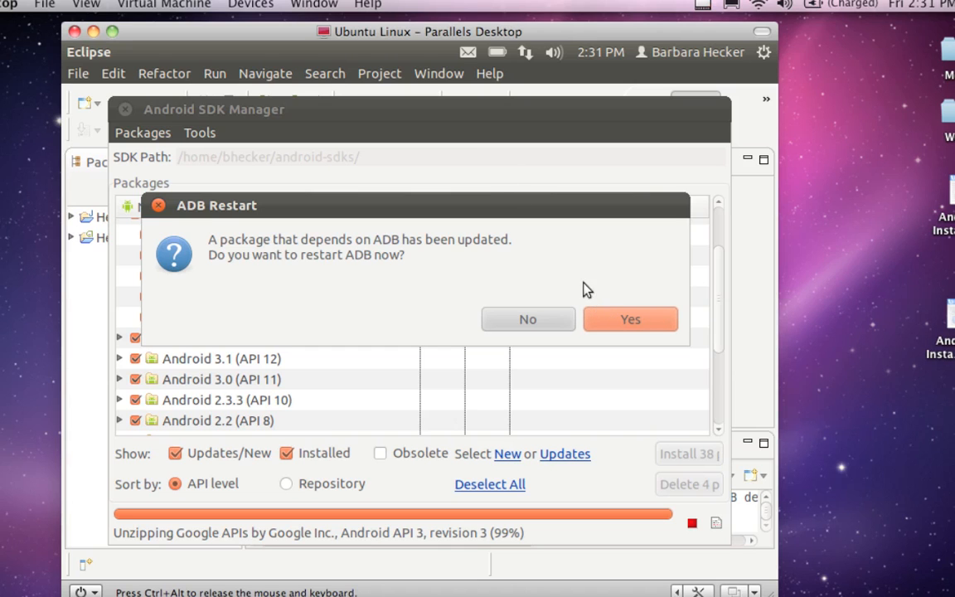
mouse_move(546, 206)
mouse_down()
mouse_move(557, 207)
mouse_move(535, 211)
mouse_up()
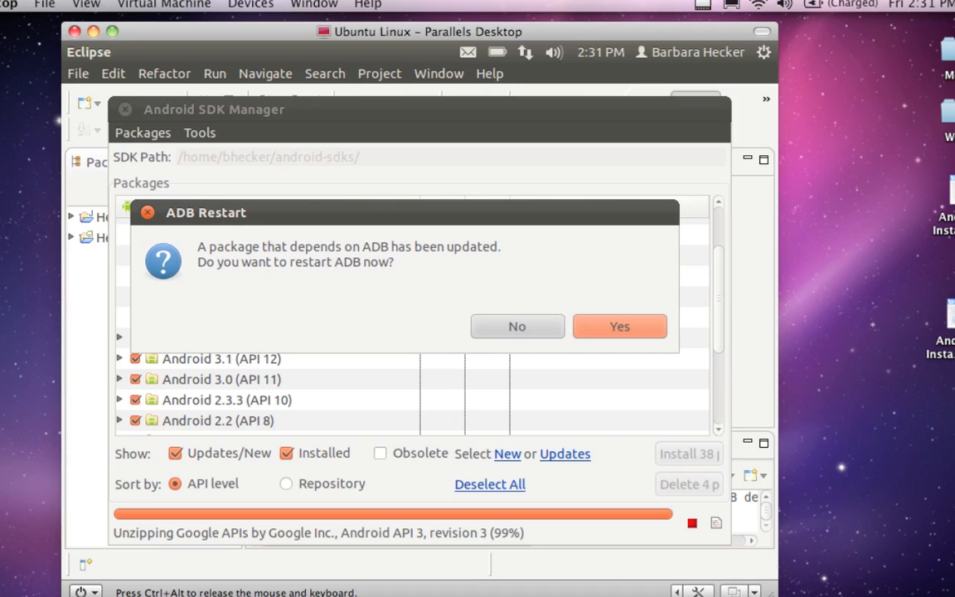
drag(535, 211, 534, 211)
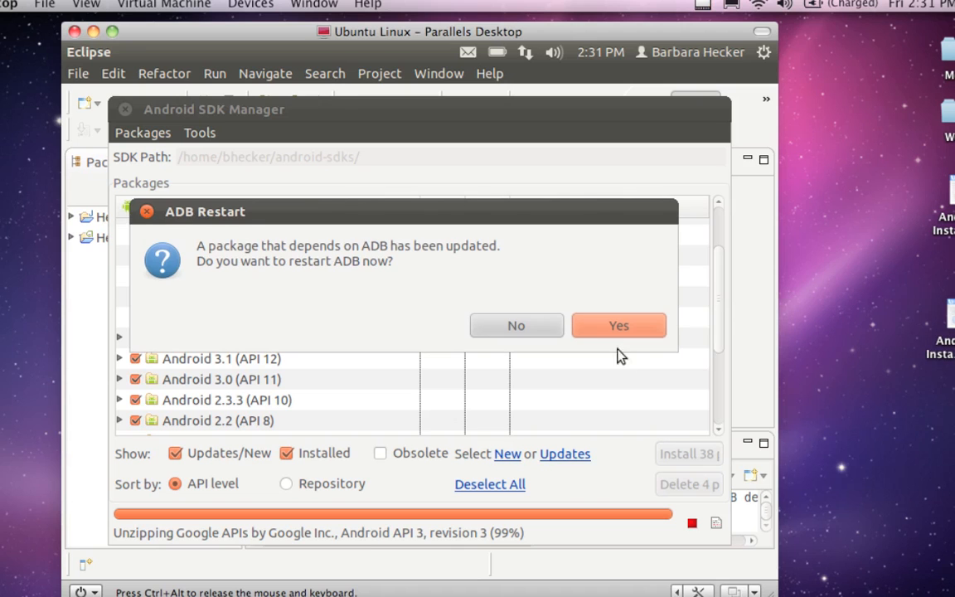
click(613, 327)
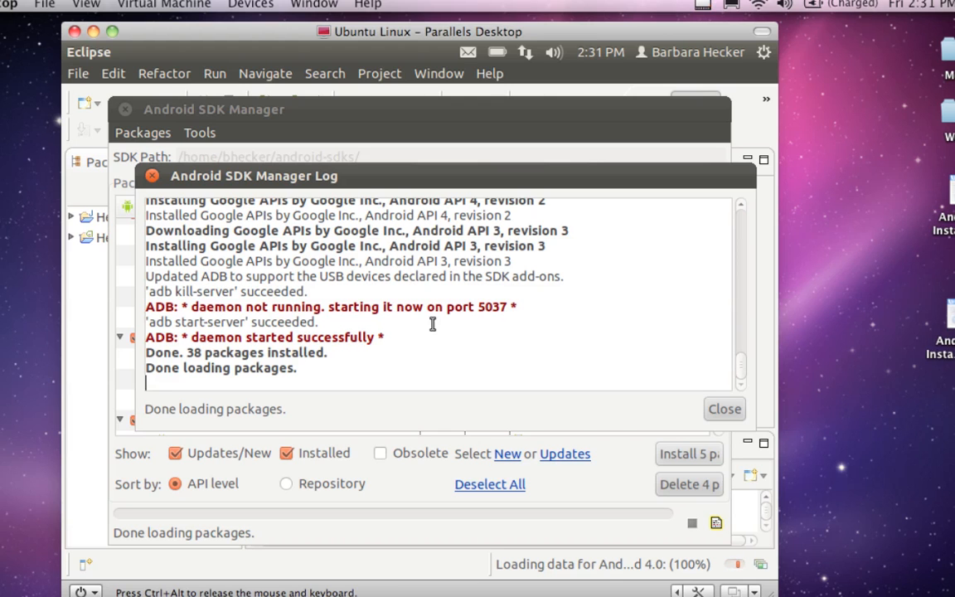
click(723, 409)
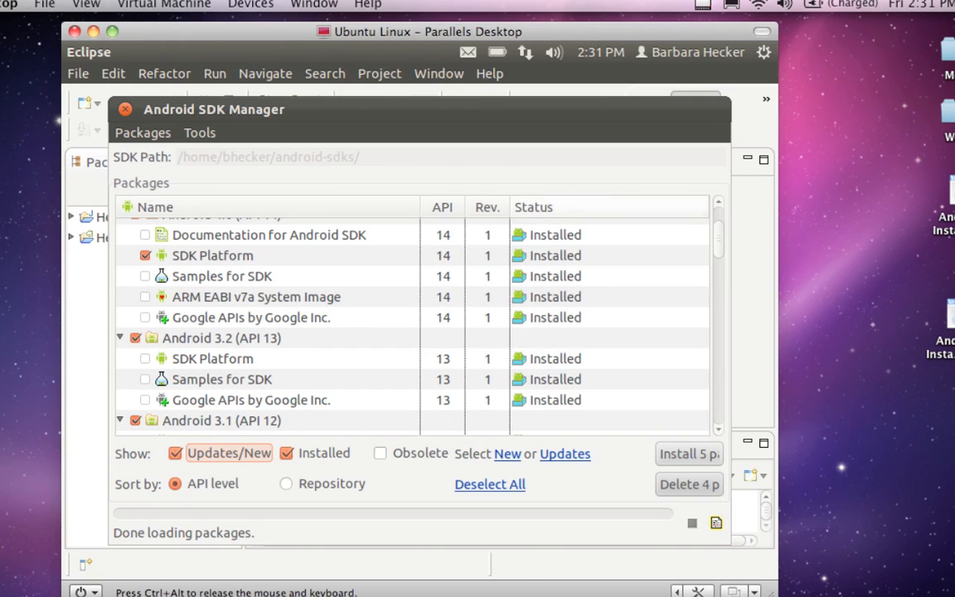
Step: Review the installation status of every package in the list, from Tools through the Android API levels to Extras
scroll(473, 238, up, 3)
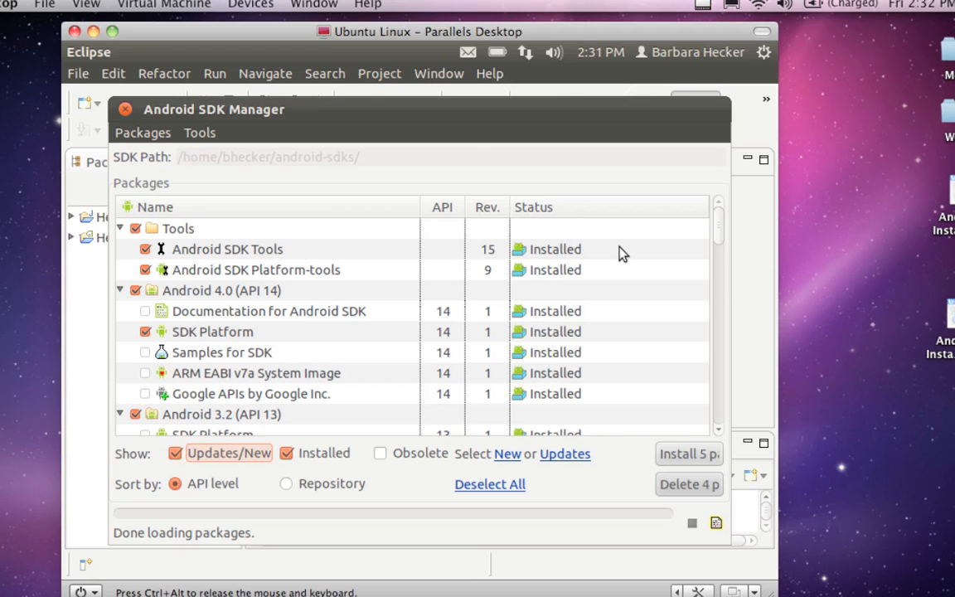
scroll(622, 253, down, 6)
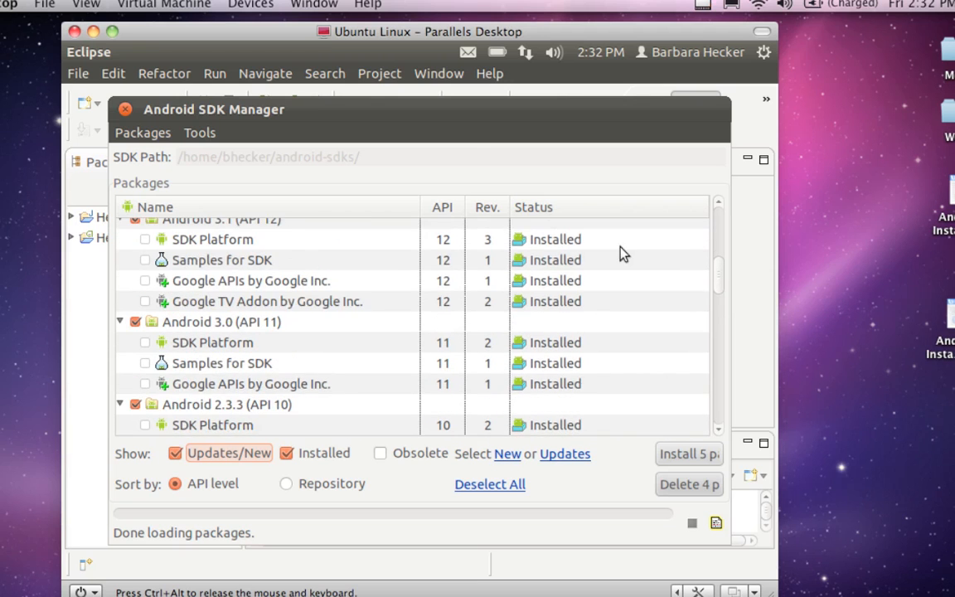
scroll(412, 326, down, 1)
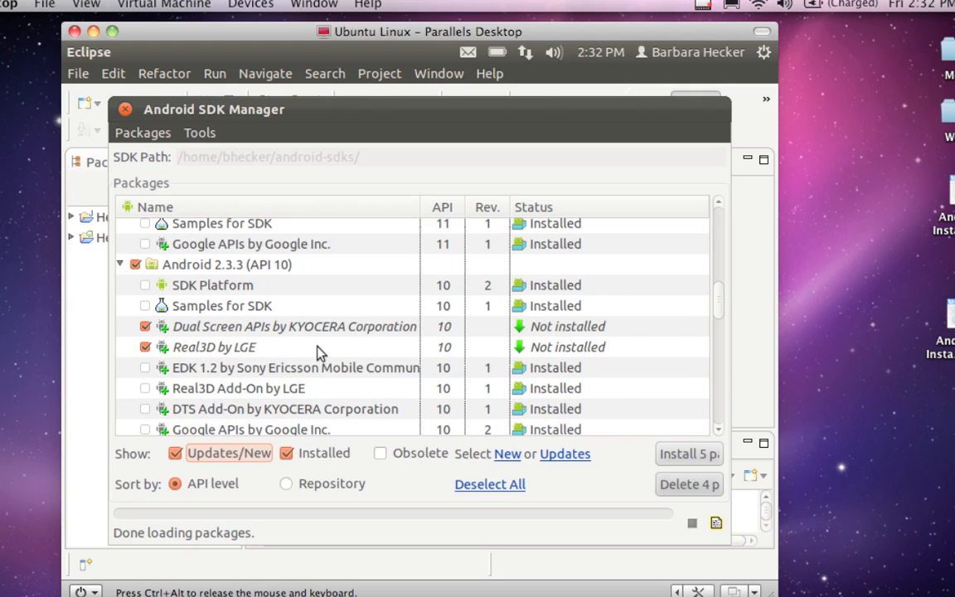
click(303, 326)
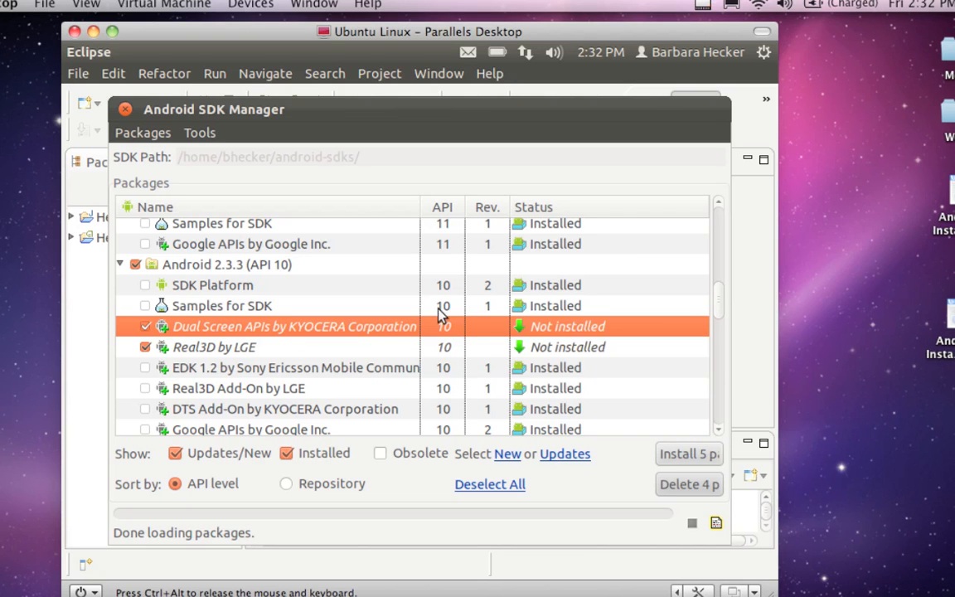
scroll(511, 352, down, 2)
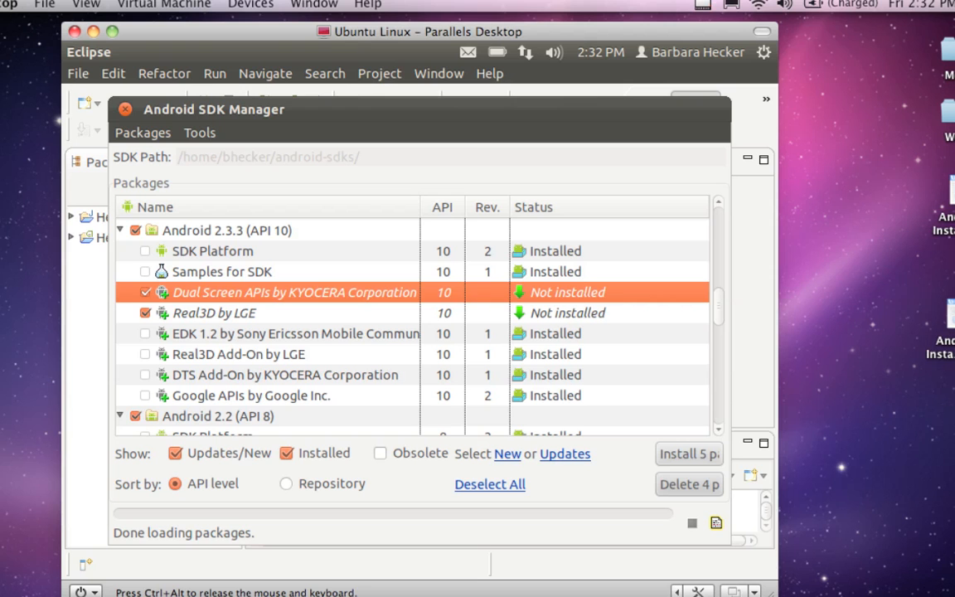
scroll(412, 324, down, 6)
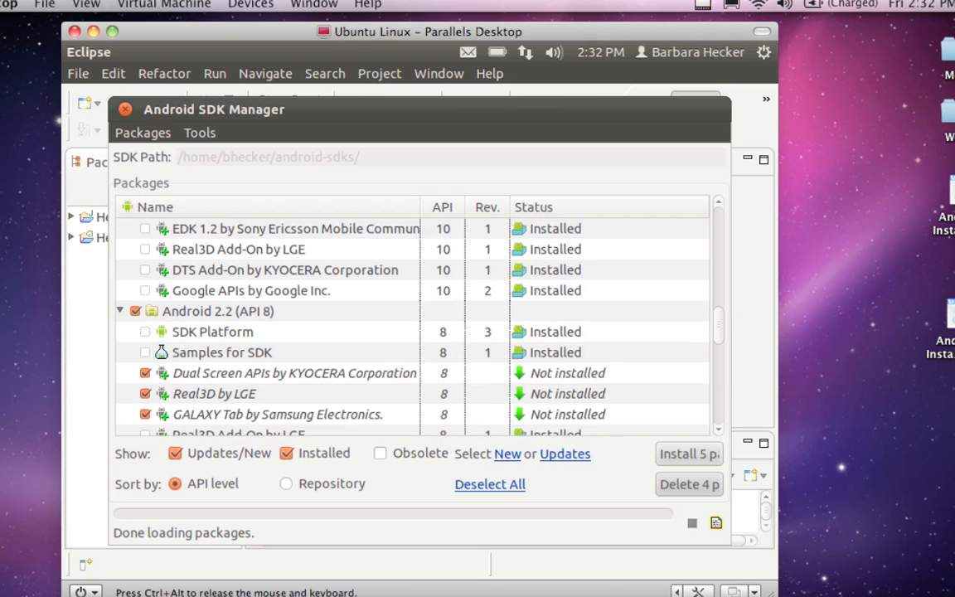
scroll(464, 348, down, 2)
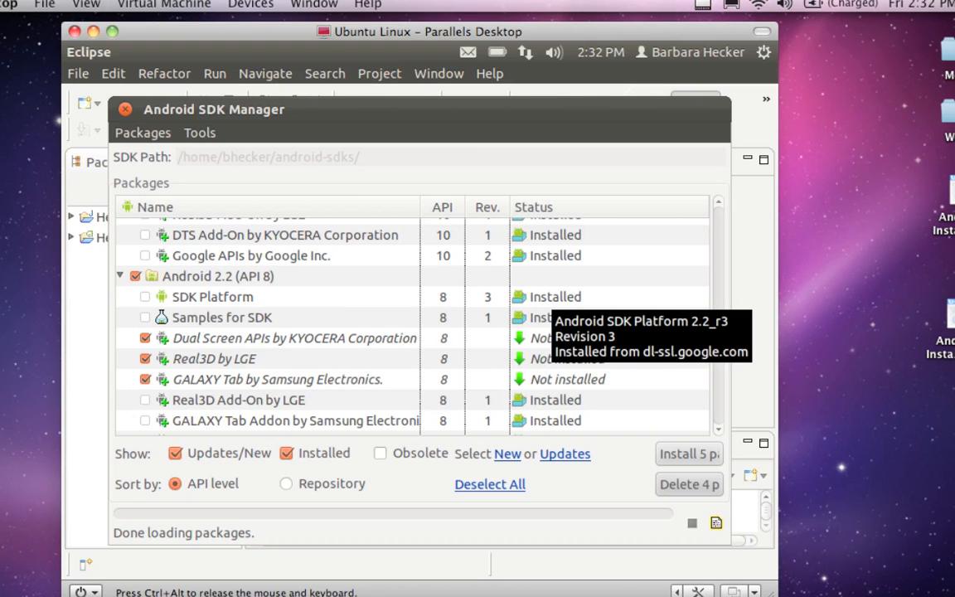
scroll(412, 324, down, 5)
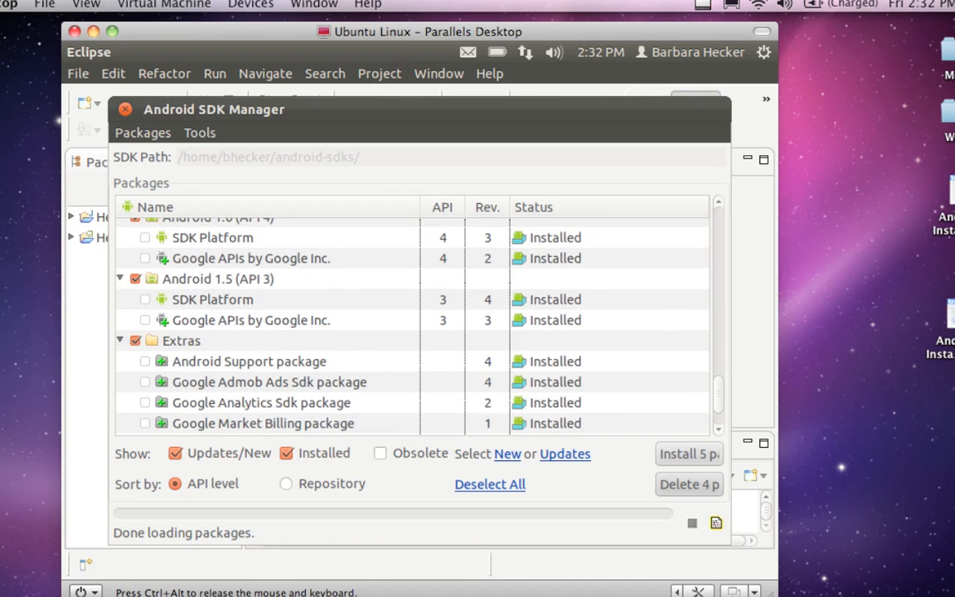
scroll(412, 324, down, 2)
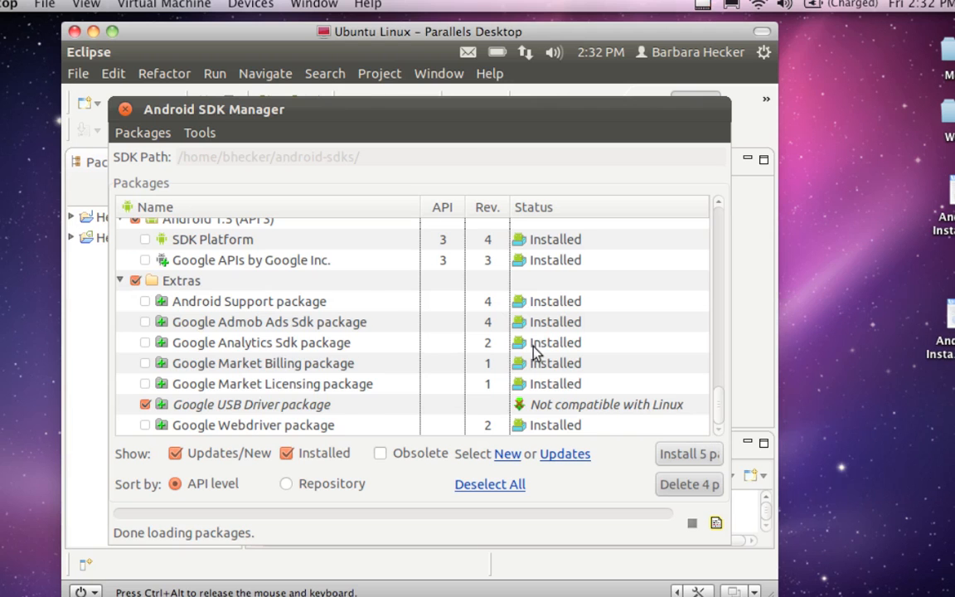
scroll(648, 418, up, 5)
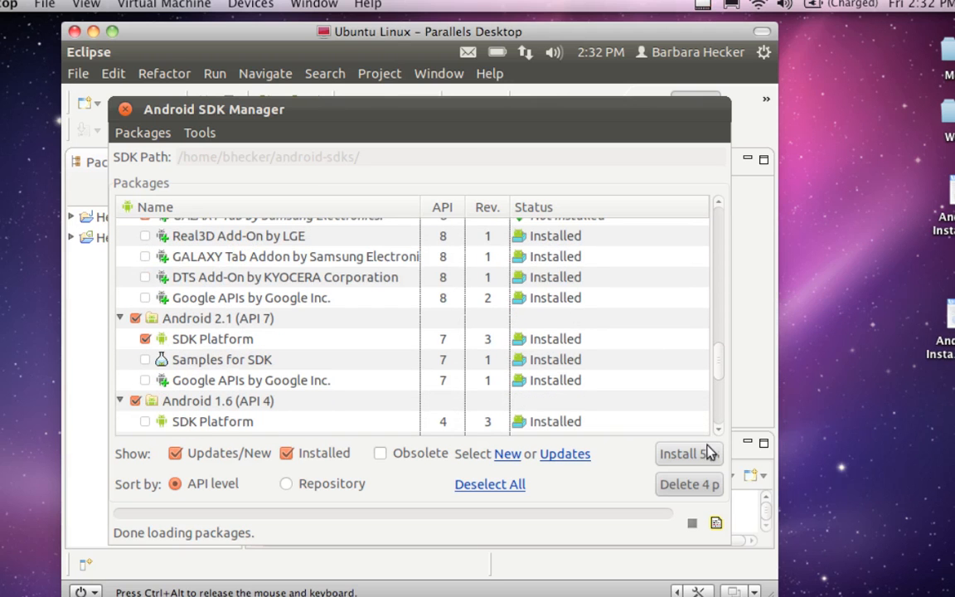
scroll(457, 291, up, 3)
scroll(431, 328, up, 2)
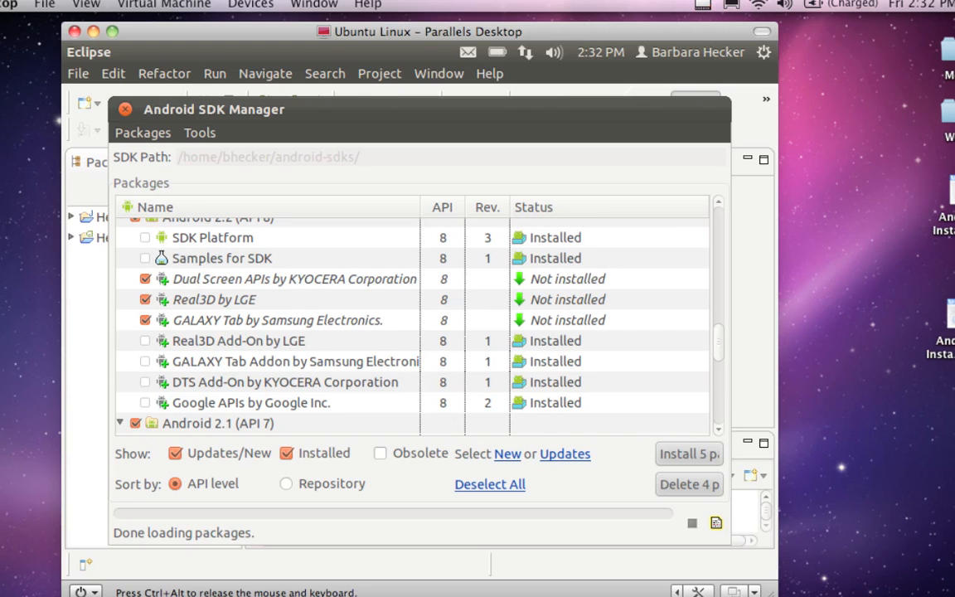
Step: Install the checked Dual Screen APIs, Real3D and GALAXY Tab packages for API 10 and API 8, accepting all licenses
click(667, 454)
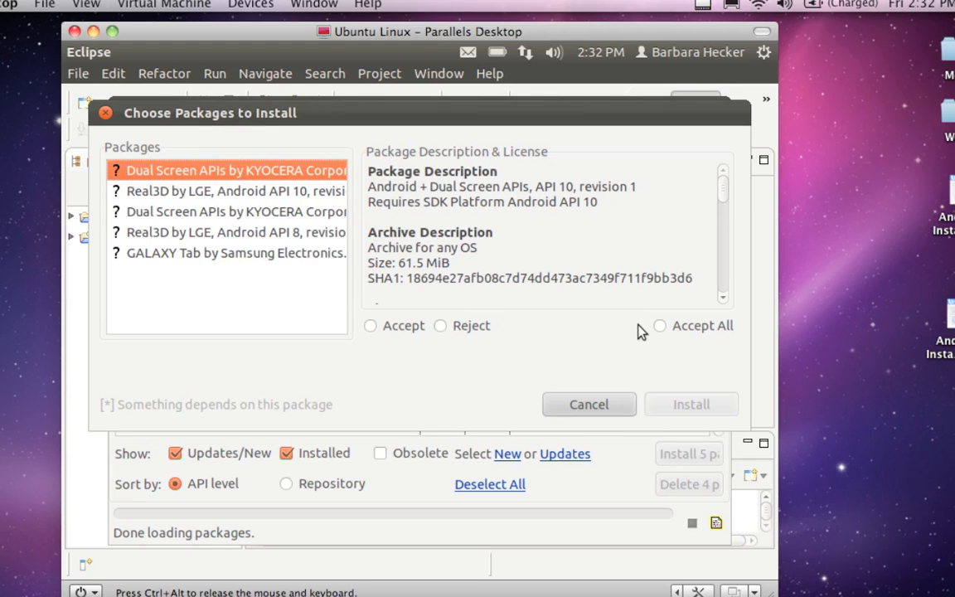
click(655, 326)
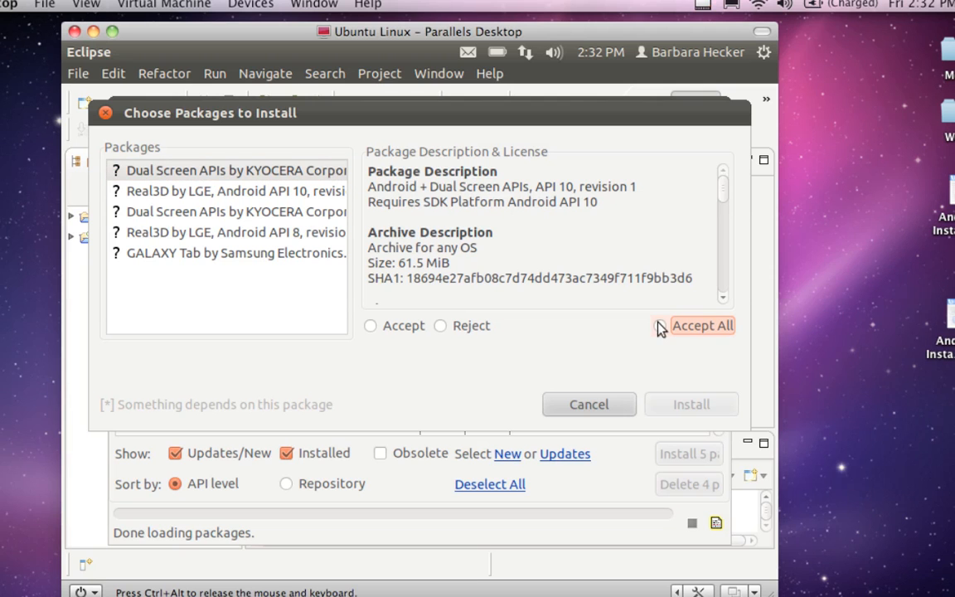
click(678, 406)
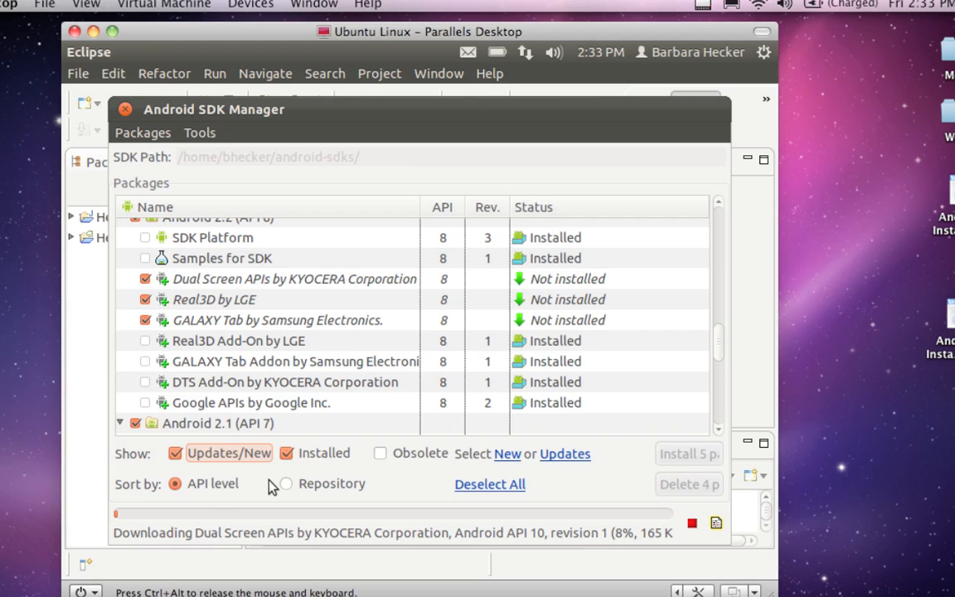
key(ctrl+alt)
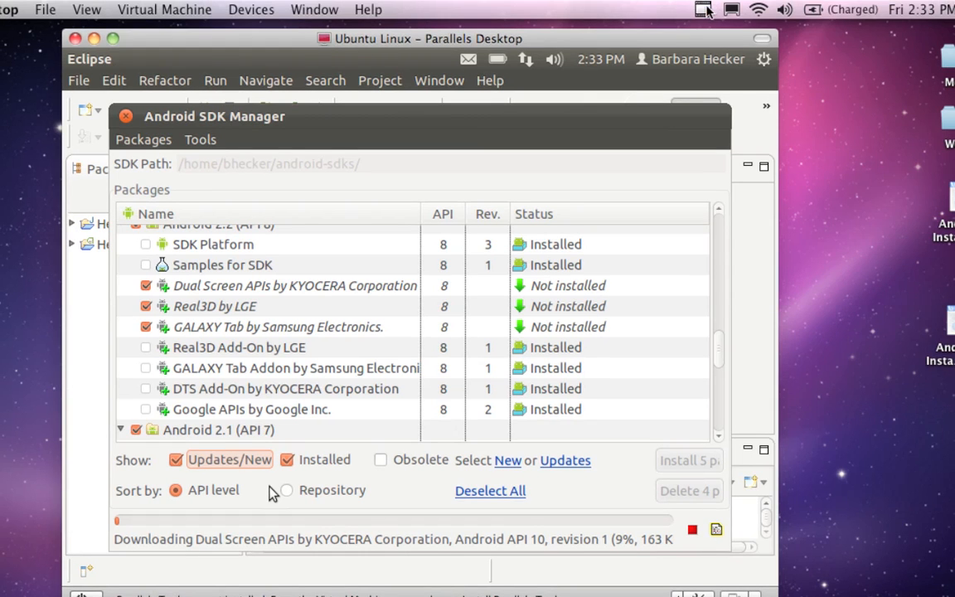
click(703, 4)
click(727, 51)
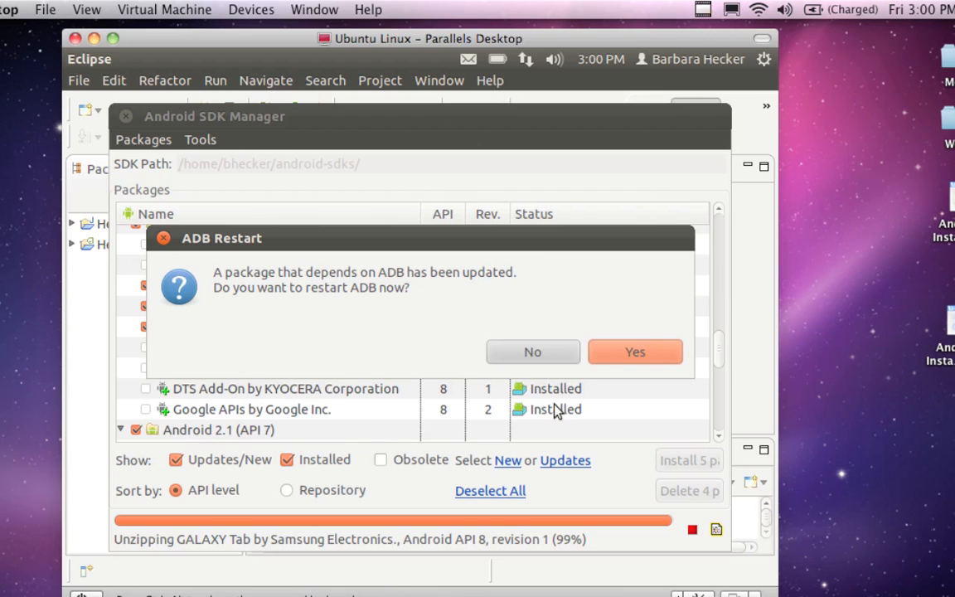
Step: Restart ADB following the add-on installation and dismiss the installation log
click(593, 352)
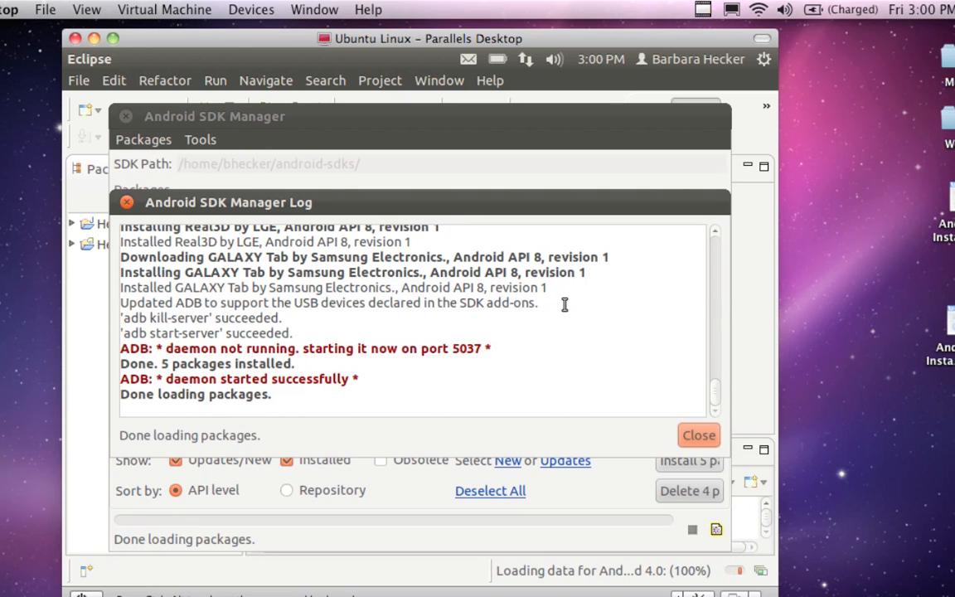
click(701, 437)
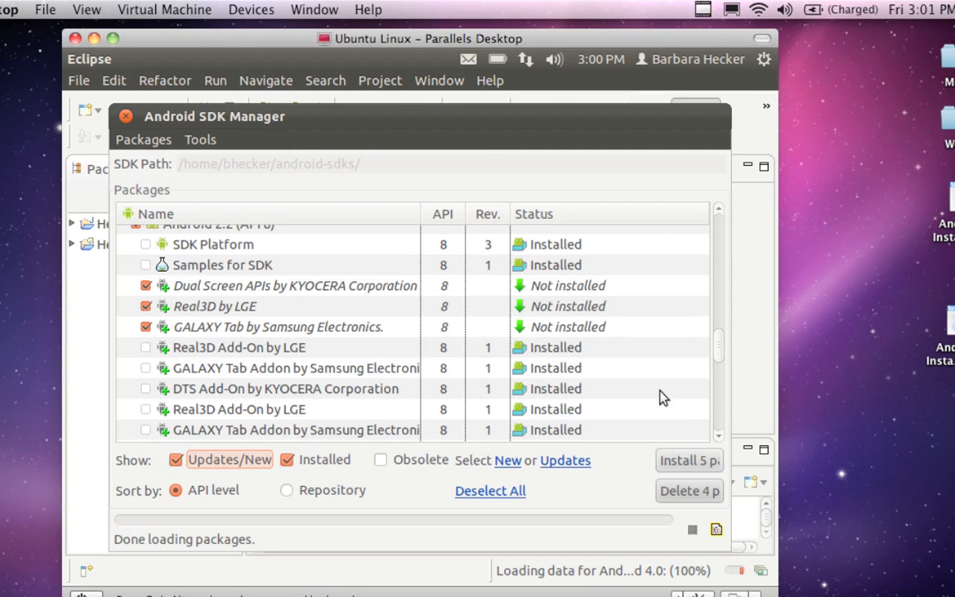
Step: Check the package list again for add-ons still not installed, down to Android 2.2 (API 8)
scroll(661, 396, up, 5)
scroll(415, 324, up, 10)
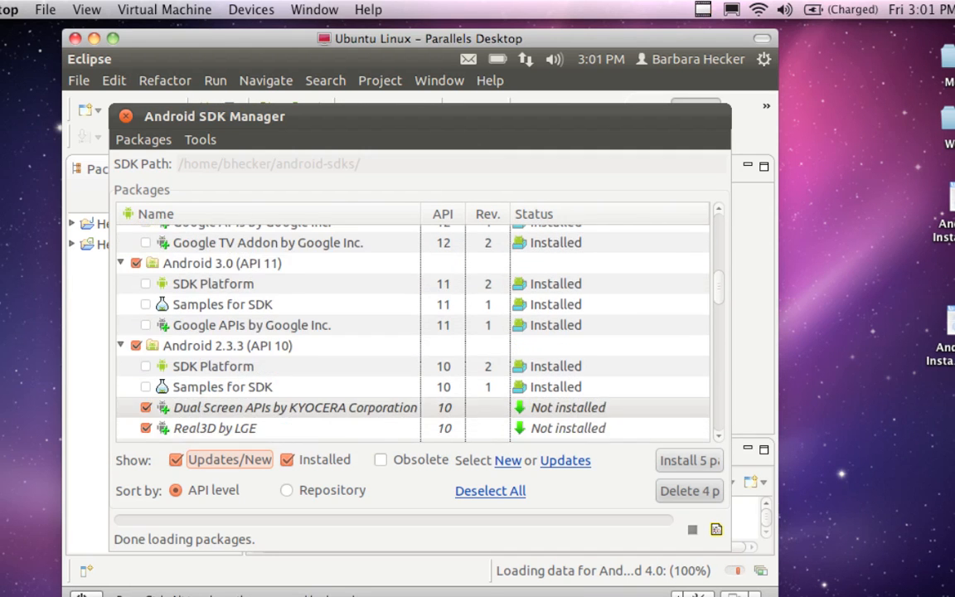
scroll(642, 380, up, 3)
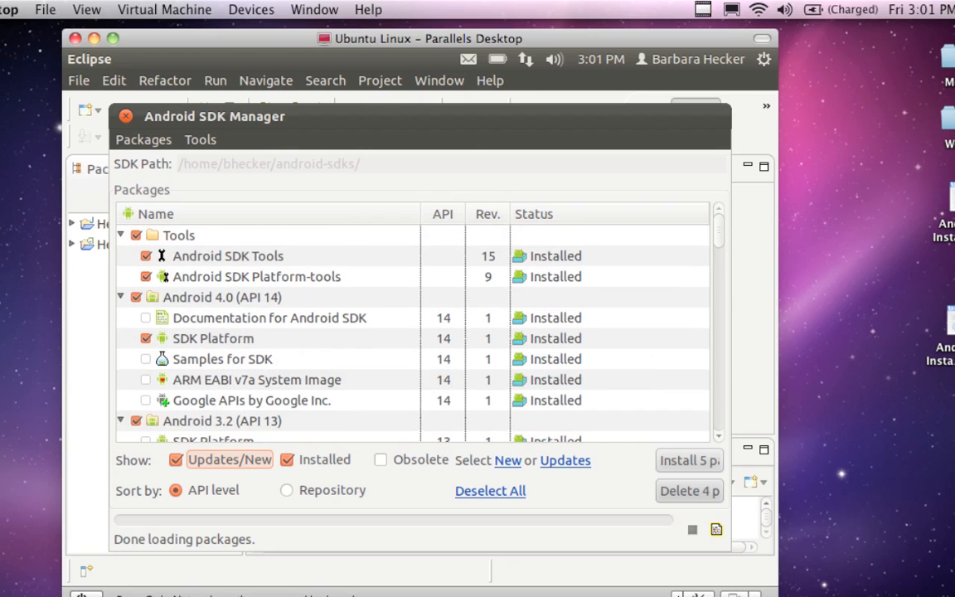
scroll(642, 380, down, 5)
scroll(412, 324, down, 5)
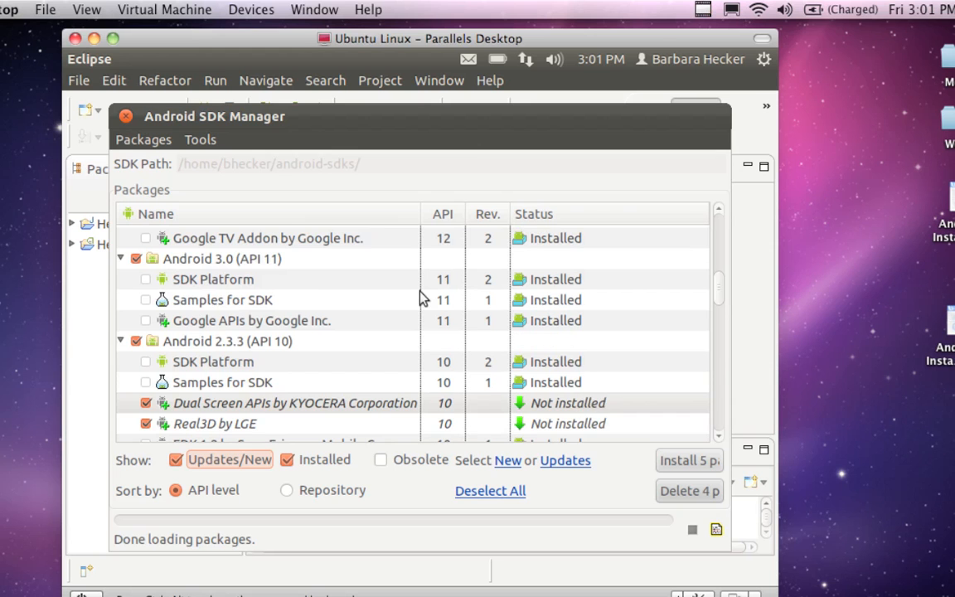
scroll(420, 297, down, 1)
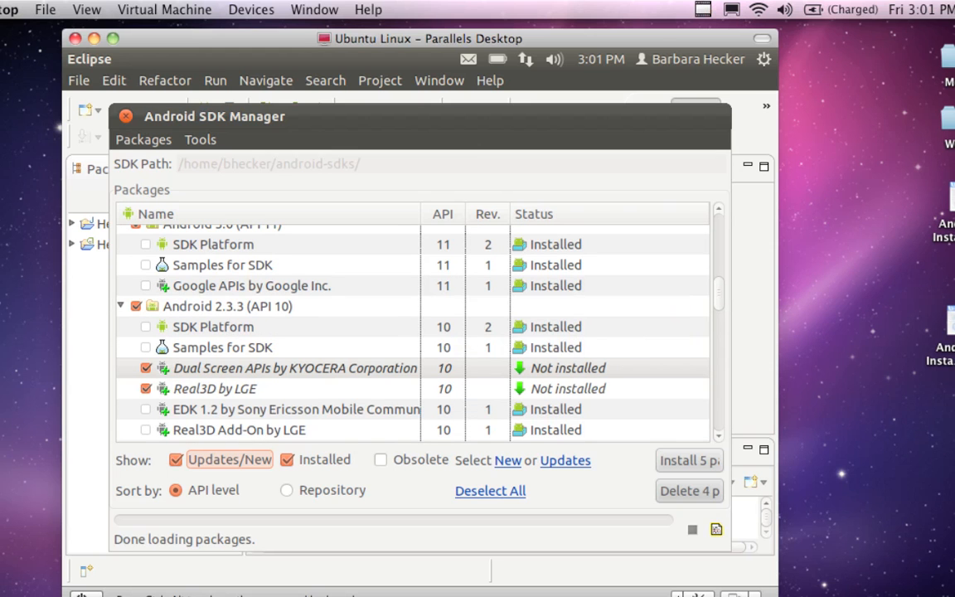
scroll(610, 365, down, 6)
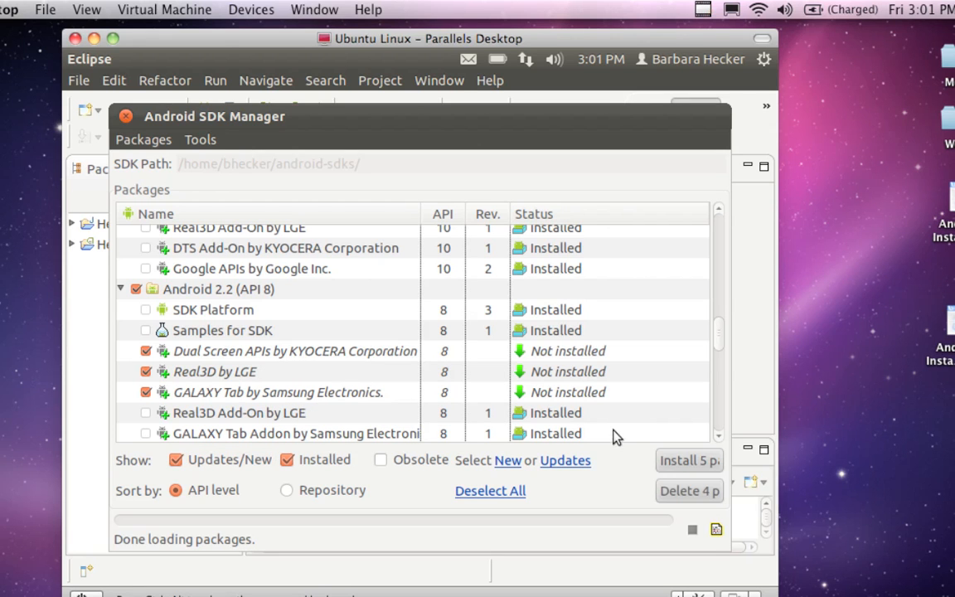
Step: Retry installing the checked KYOCERA, LGE and Samsung add-on packages, accepting all of their licenses
click(691, 462)
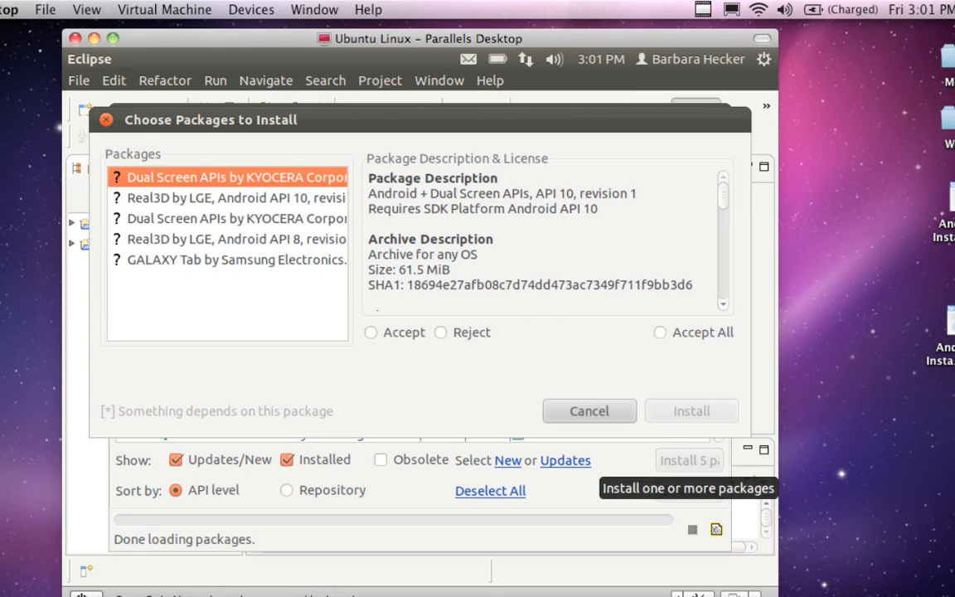
click(661, 332)
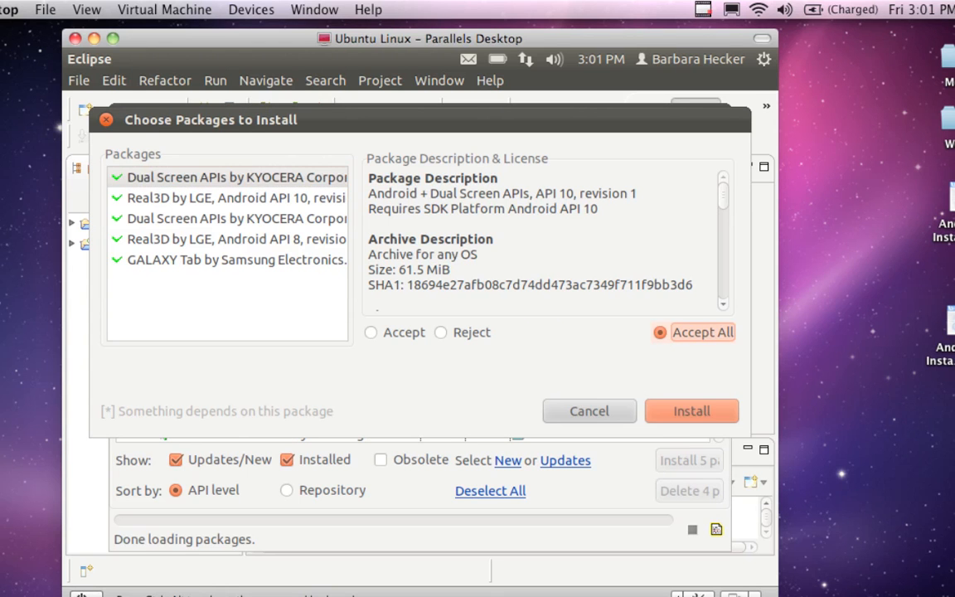
click(685, 410)
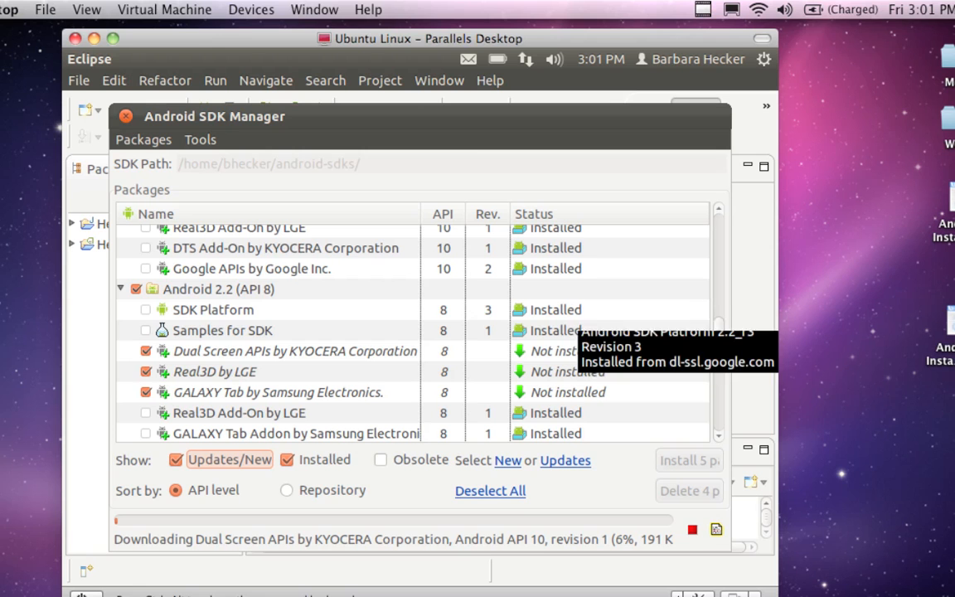
scroll(688, 302, up, 5)
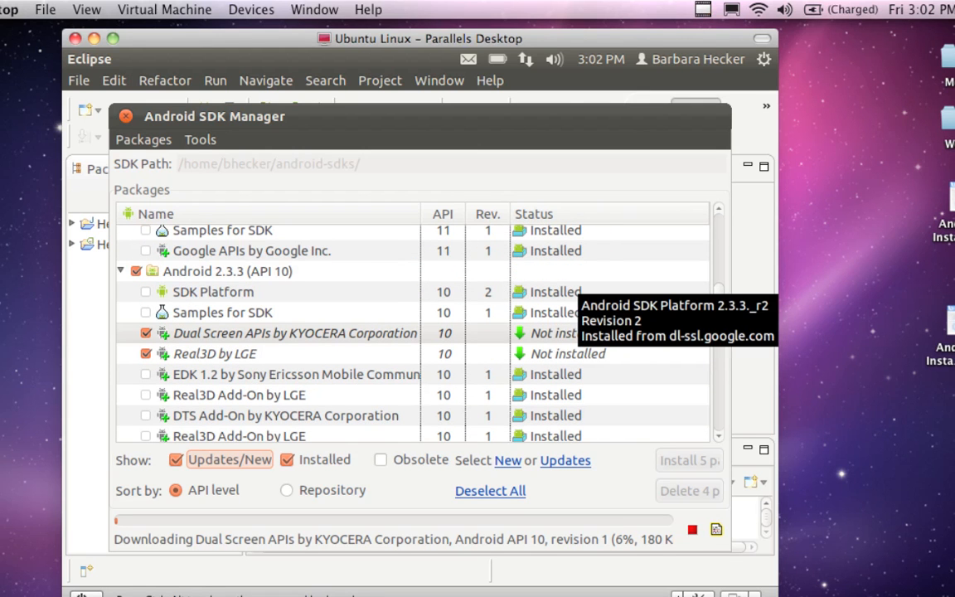
scroll(572, 298, up, 10)
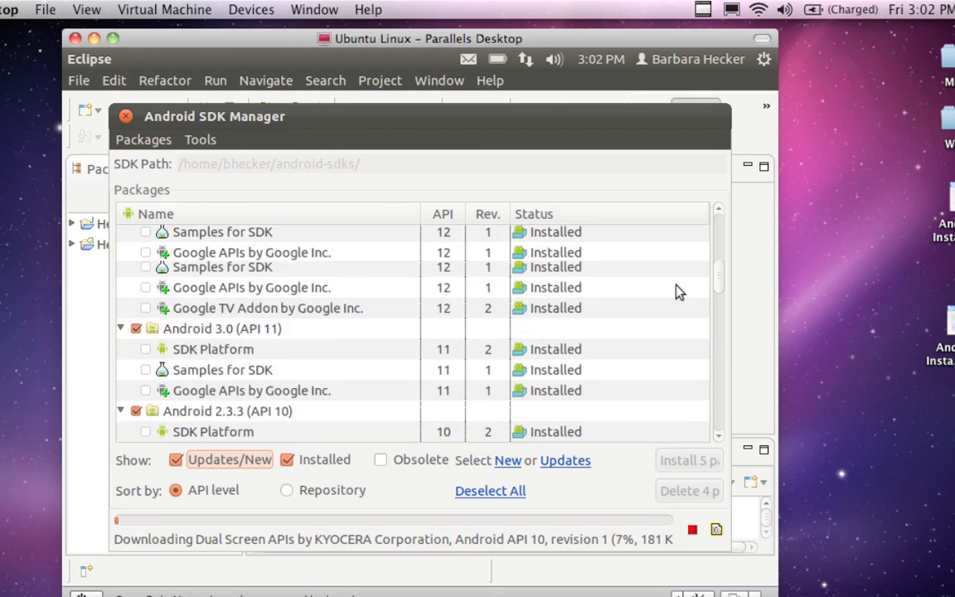
scroll(668, 279, down, 12)
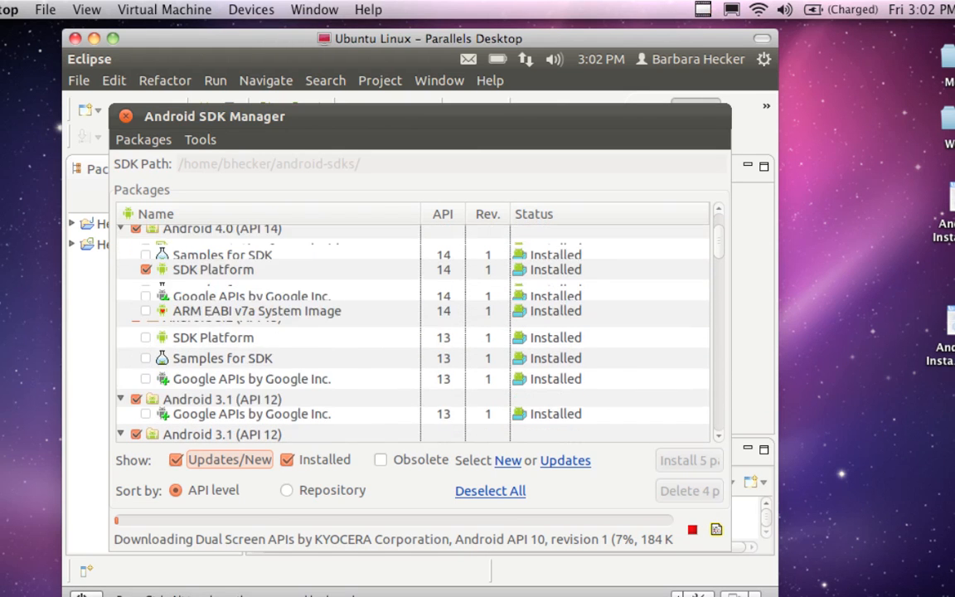
scroll(413, 332, down, 3)
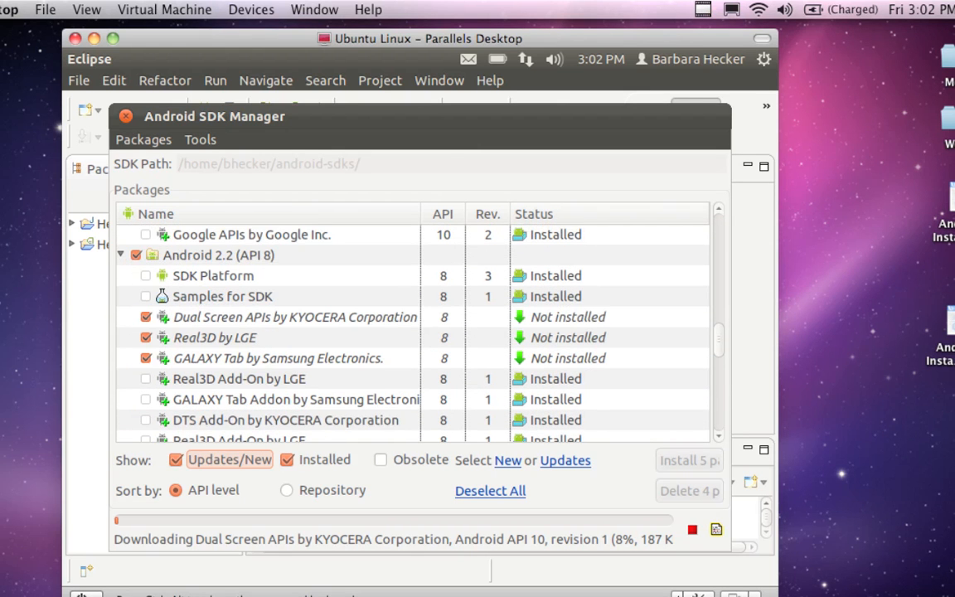
scroll(572, 282, down, 6)
scroll(645, 257, down, 9)
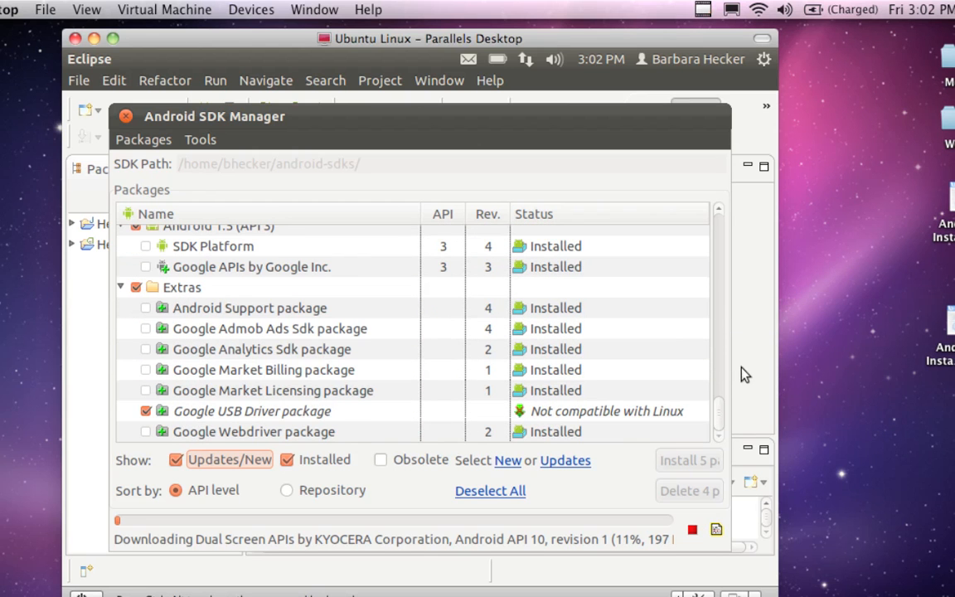
scroll(593, 294, up, 15)
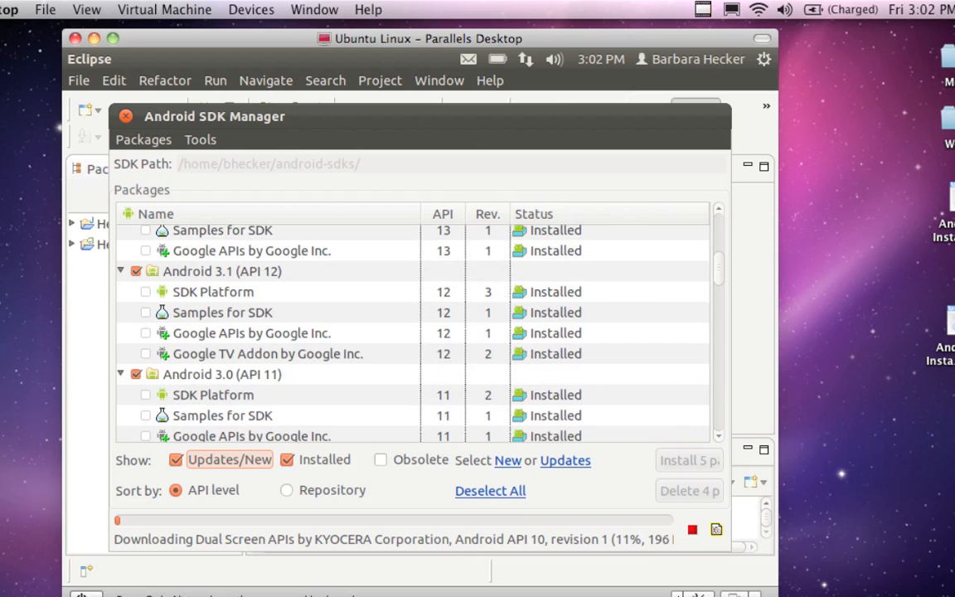
scroll(581, 277, up, 3)
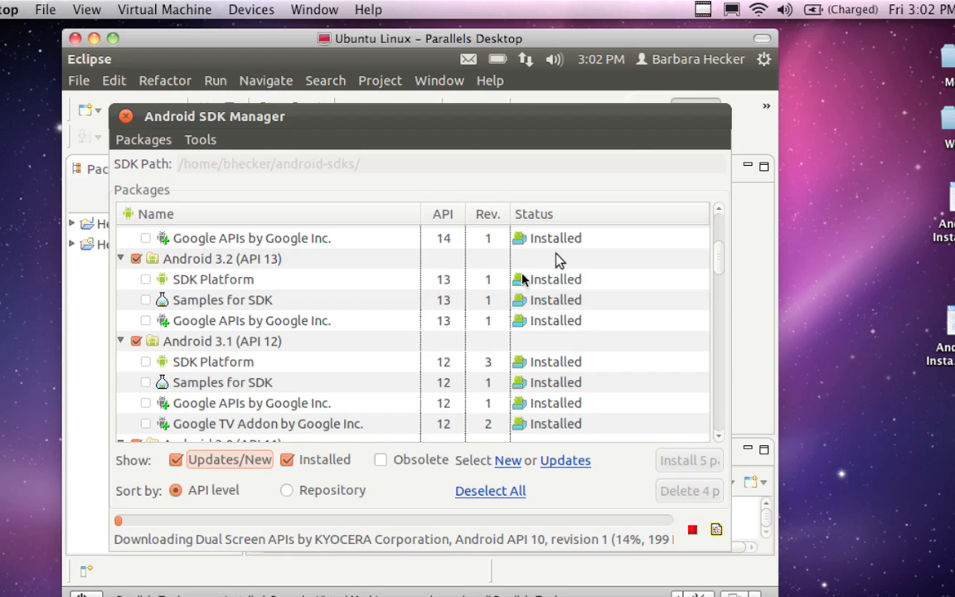
click(702, 10)
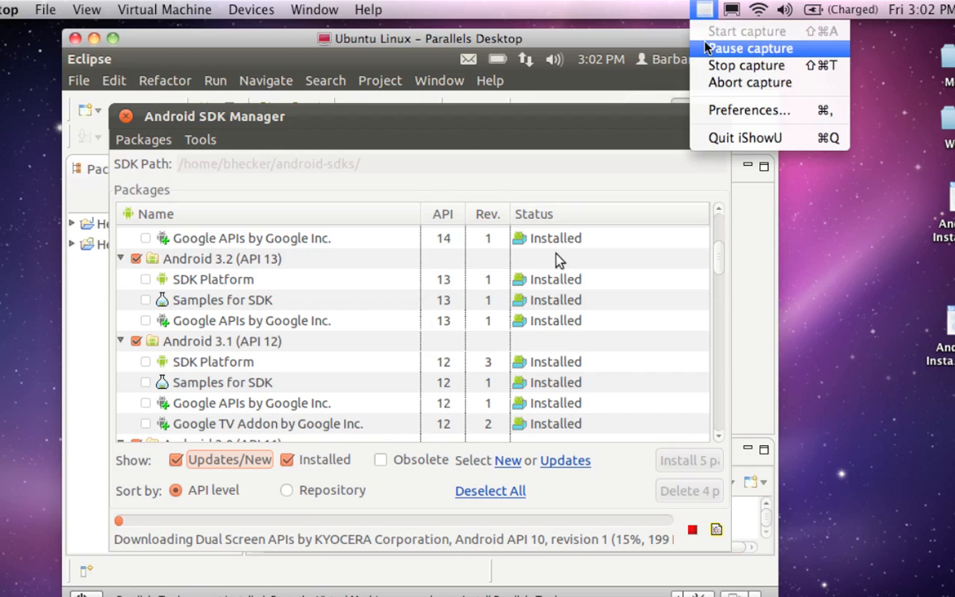
click(705, 47)
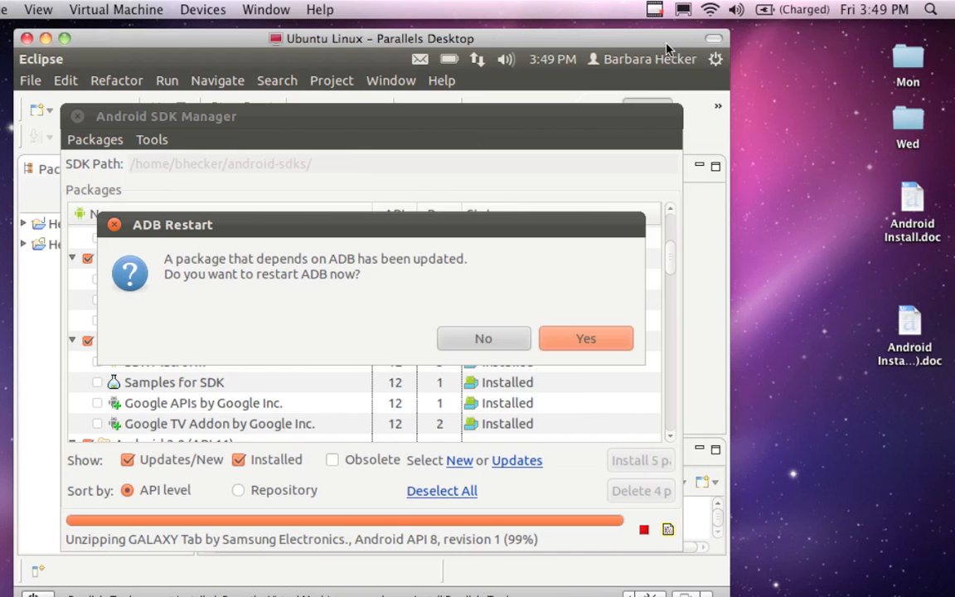
Step: Restart ADB after the repeated add-on installation and close the SDK Manager log
drag(669, 44, 682, 44)
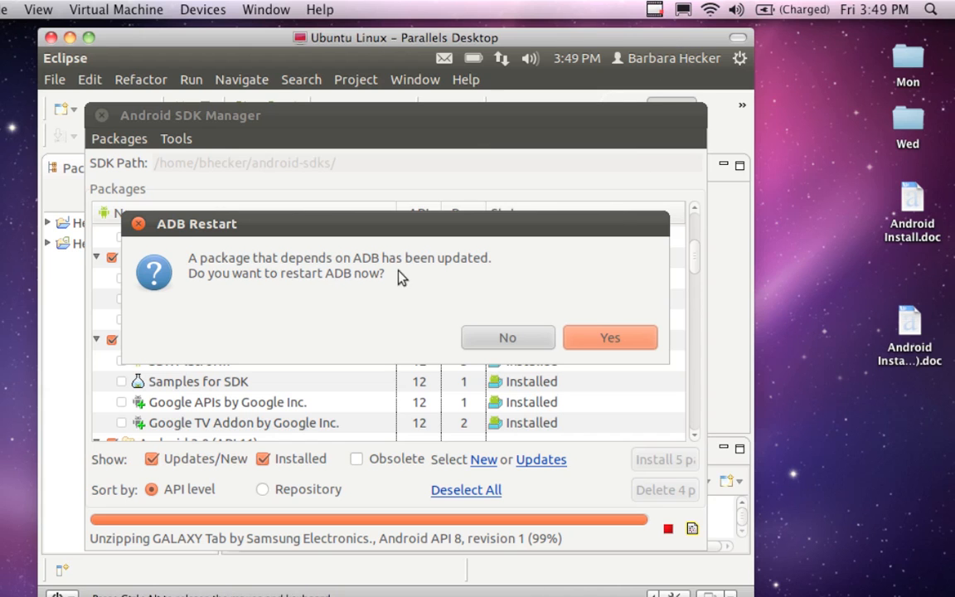
click(585, 337)
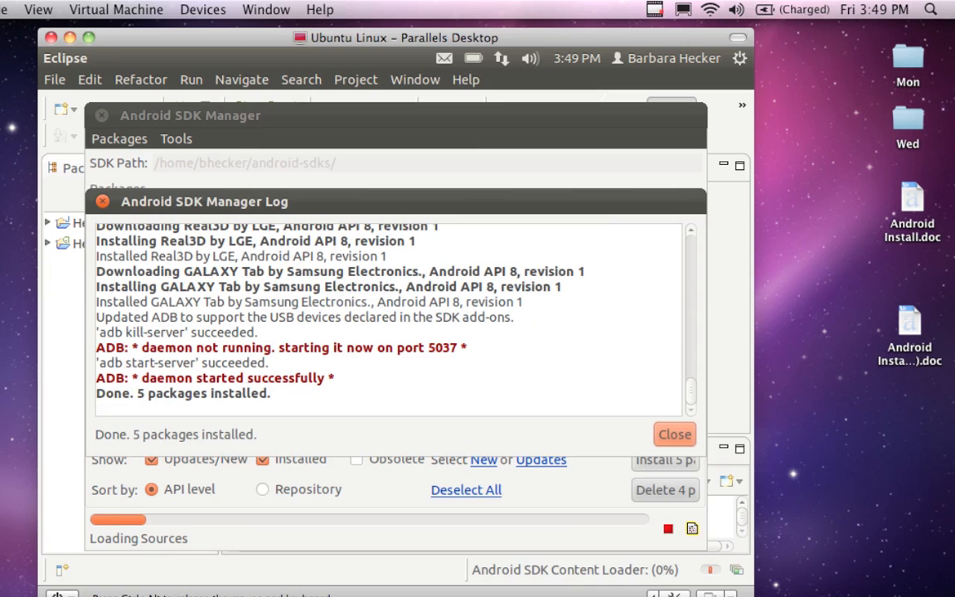
click(663, 437)
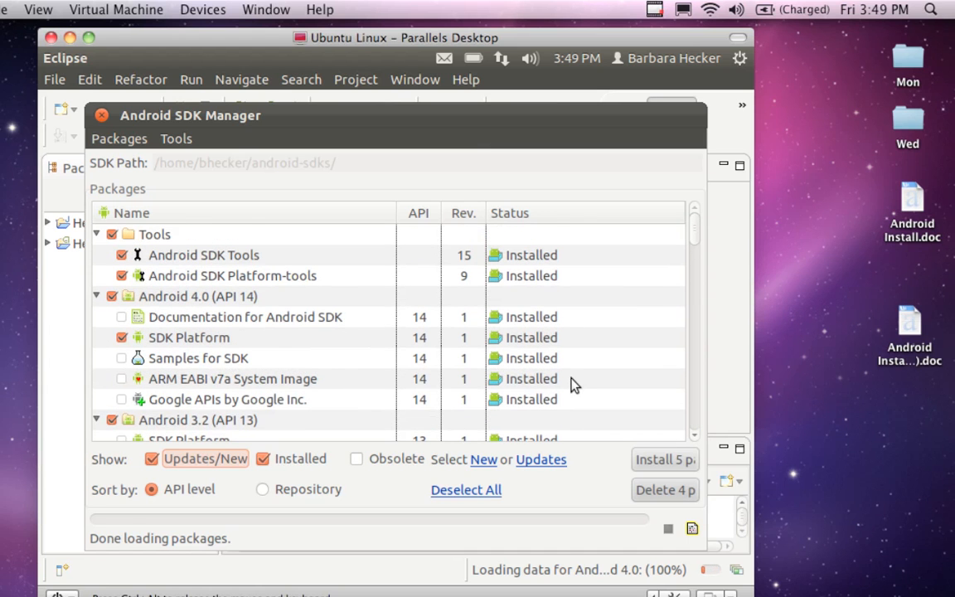
Step: Check the package list through Extras for packages still not installed, and close the Android SDK Manager
scroll(569, 380, down, 3)
scroll(569, 380, down, 6)
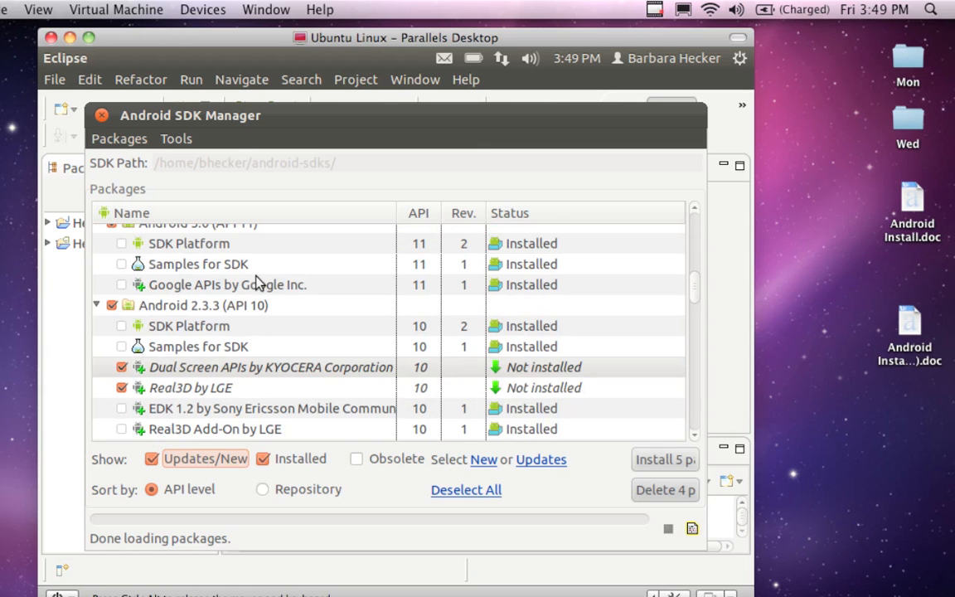
scroll(256, 279, down, 1)
scroll(390, 331, down, 4)
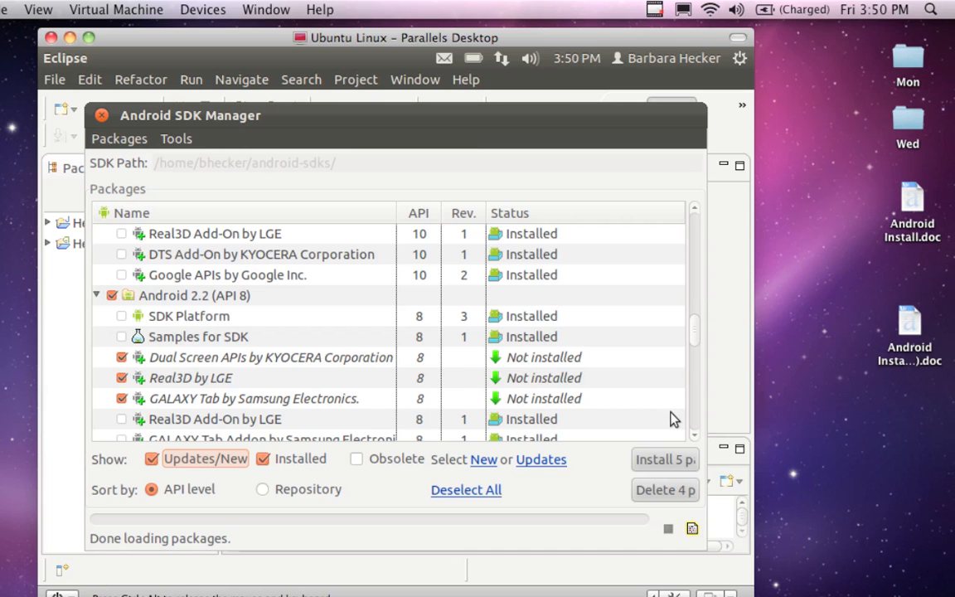
scroll(550, 388, down, 10)
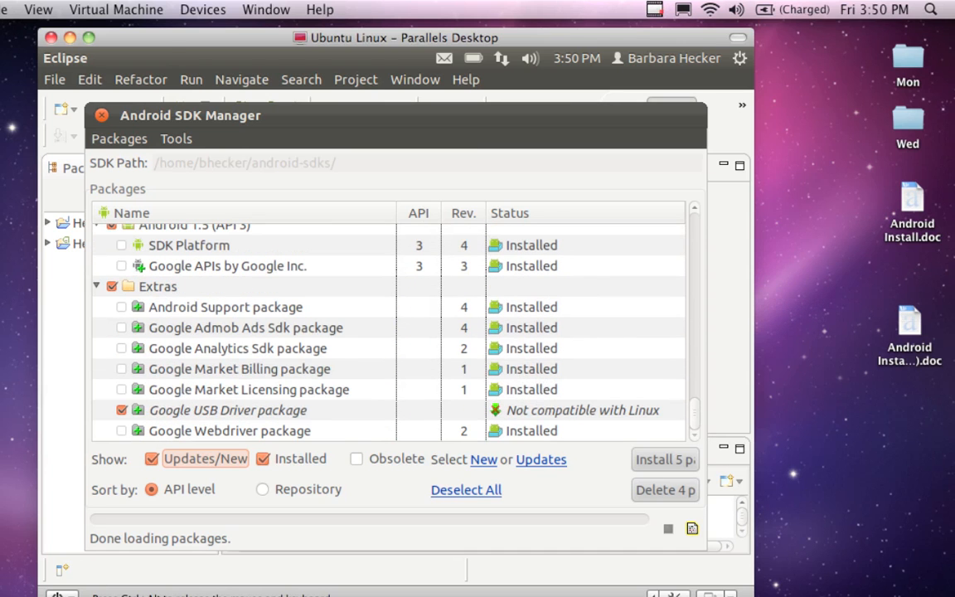
click(102, 116)
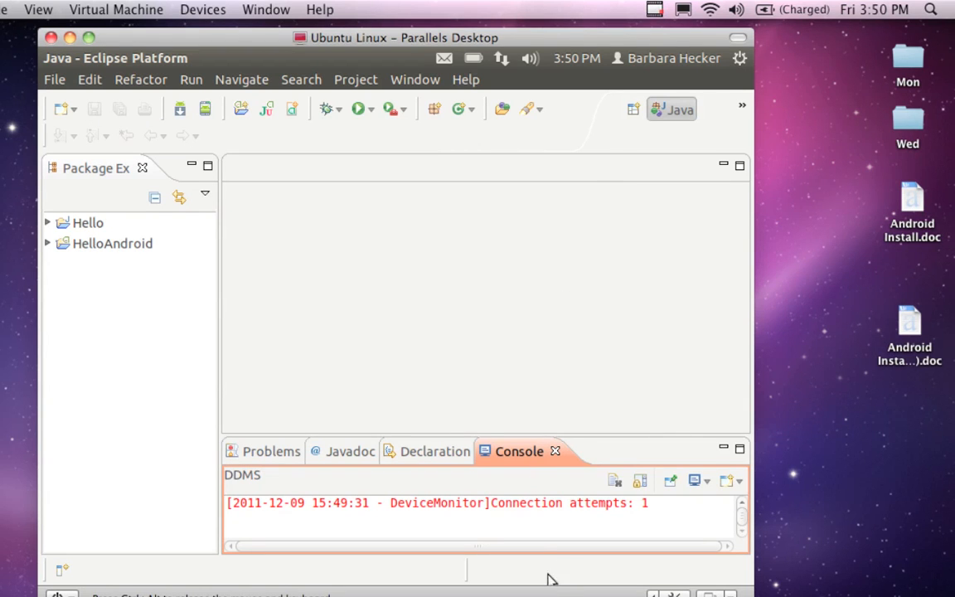
Step: Look back through the DDMS console messages and close the Console view
scroll(481, 516, up, 1)
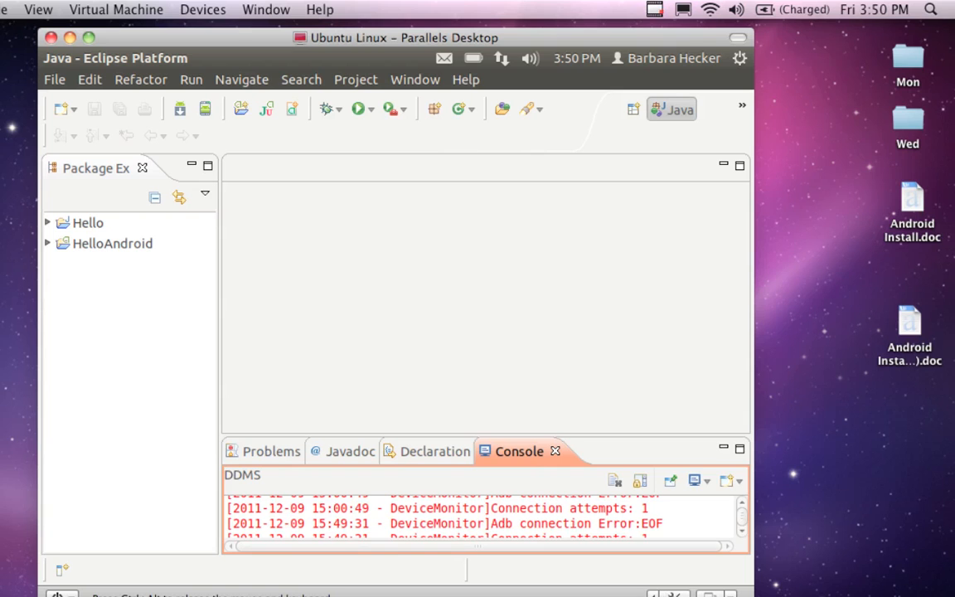
scroll(481, 516, up, 2)
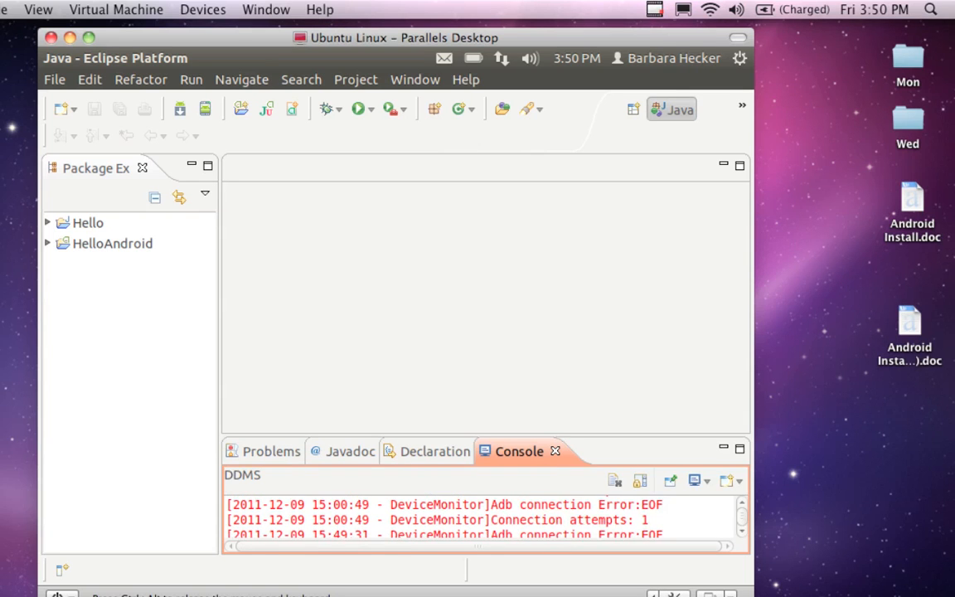
scroll(481, 515, up, 1)
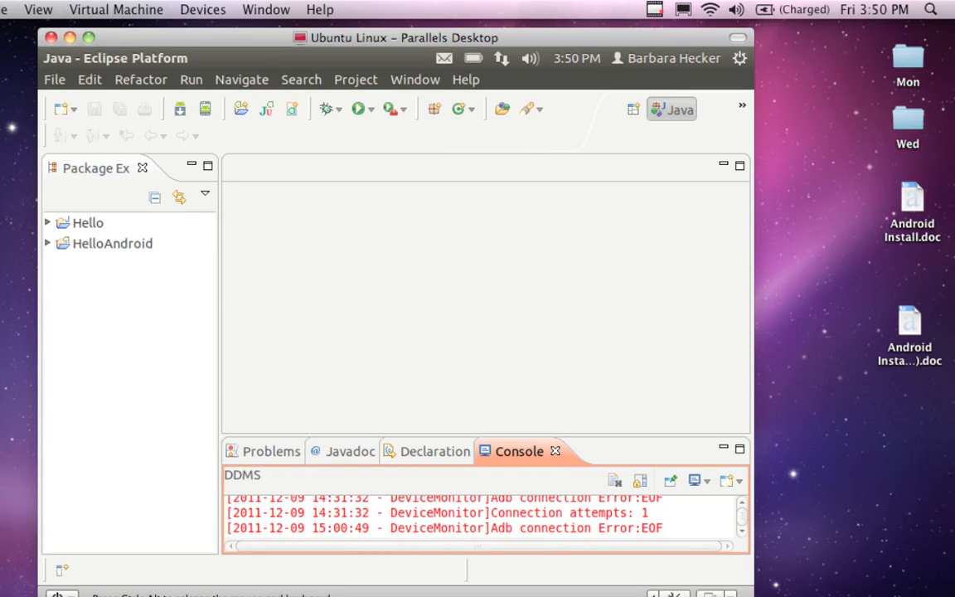
scroll(527, 521, up, 1)
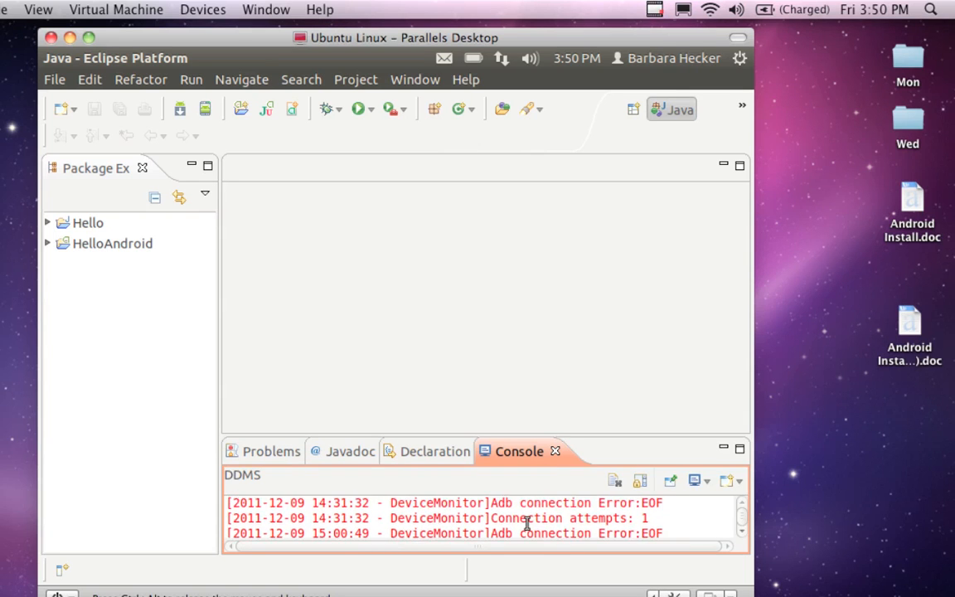
click(555, 451)
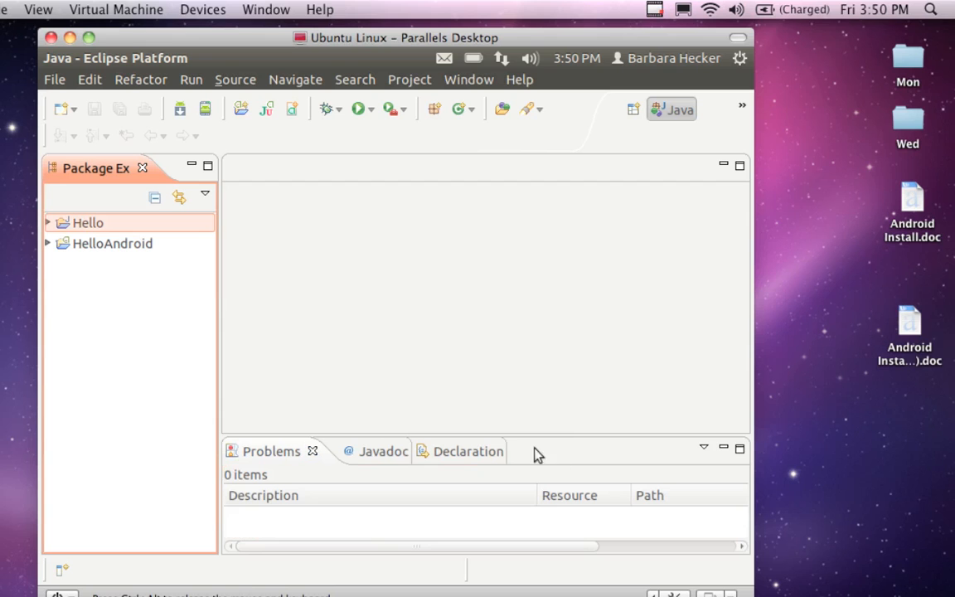
Step: Close the Declaration and Javadoc views, keeping only Problems in the lower pane
click(459, 446)
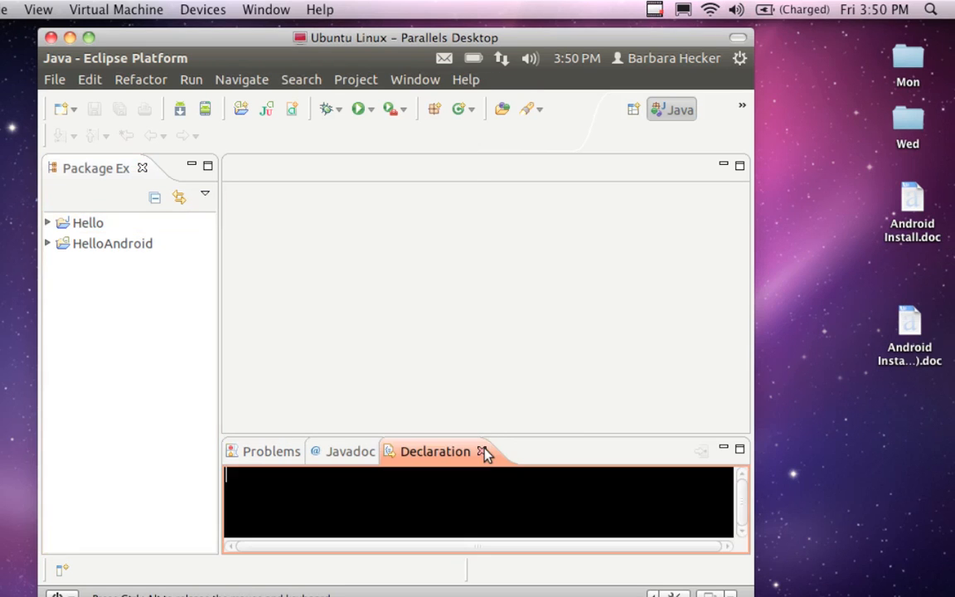
click(482, 451)
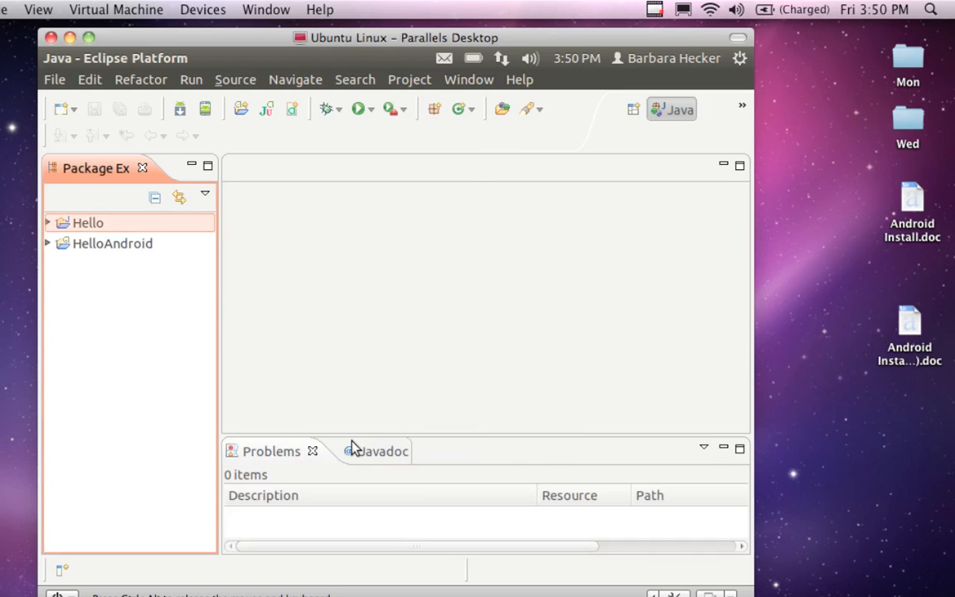
click(375, 450)
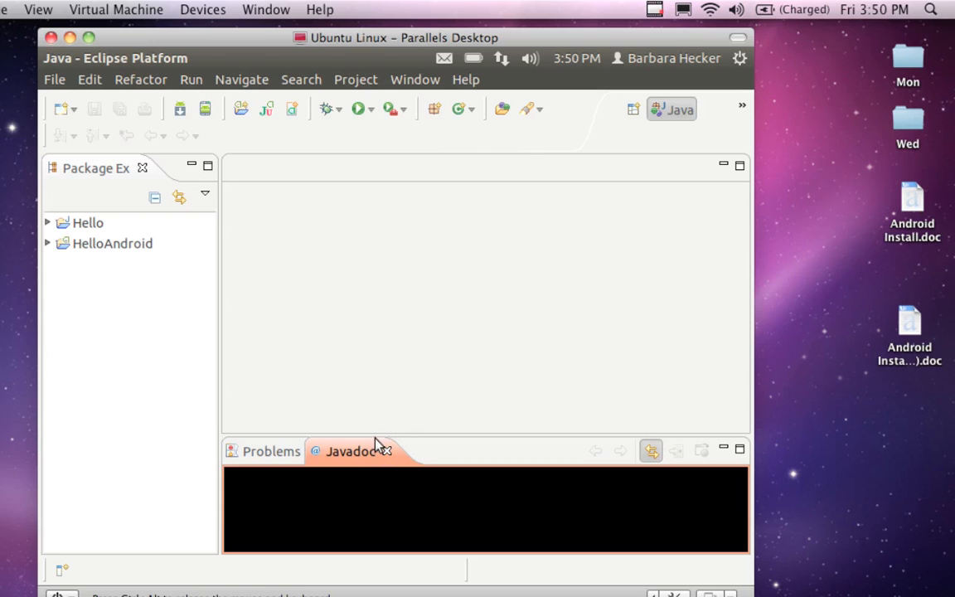
click(387, 449)
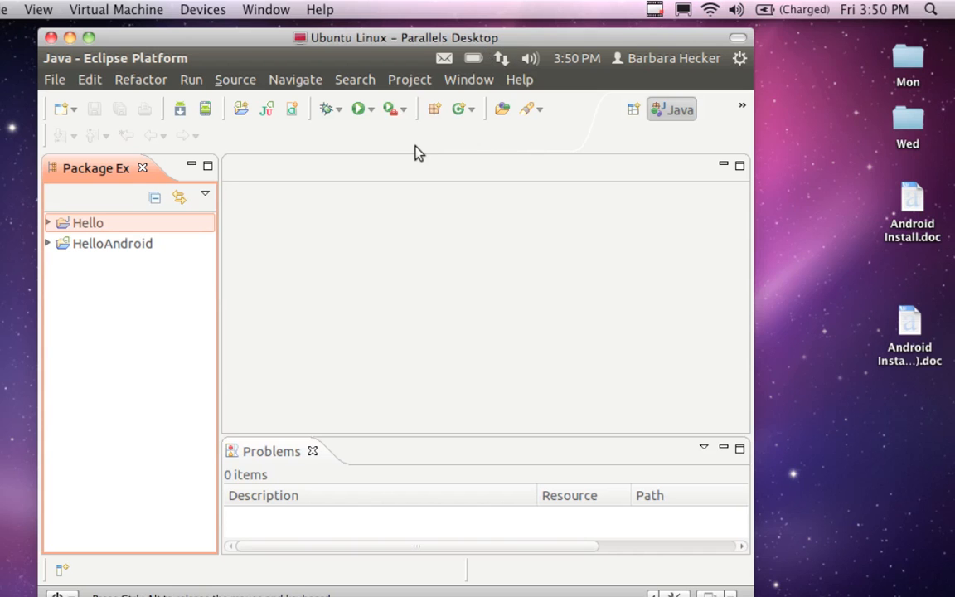
click(479, 83)
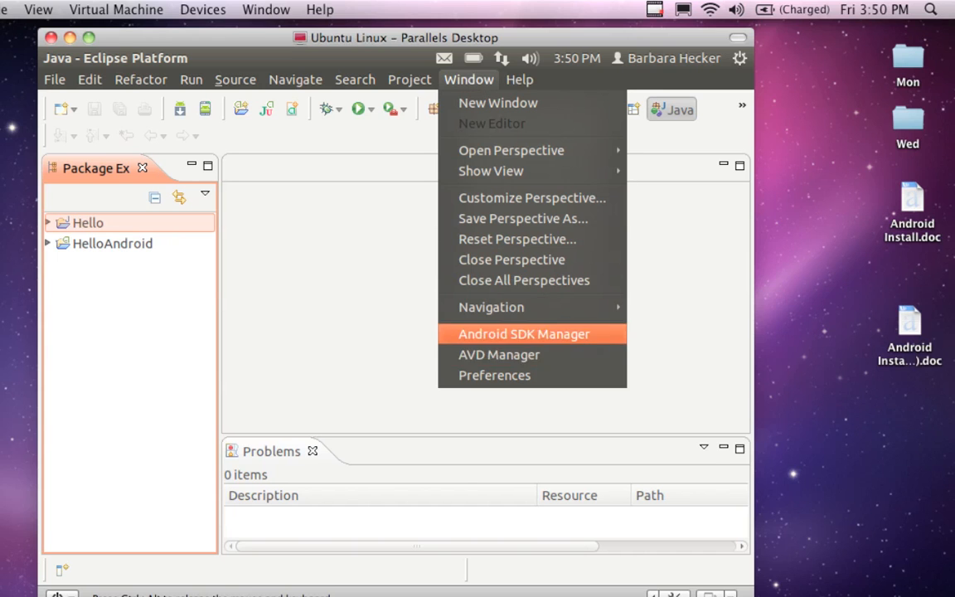
click(507, 333)
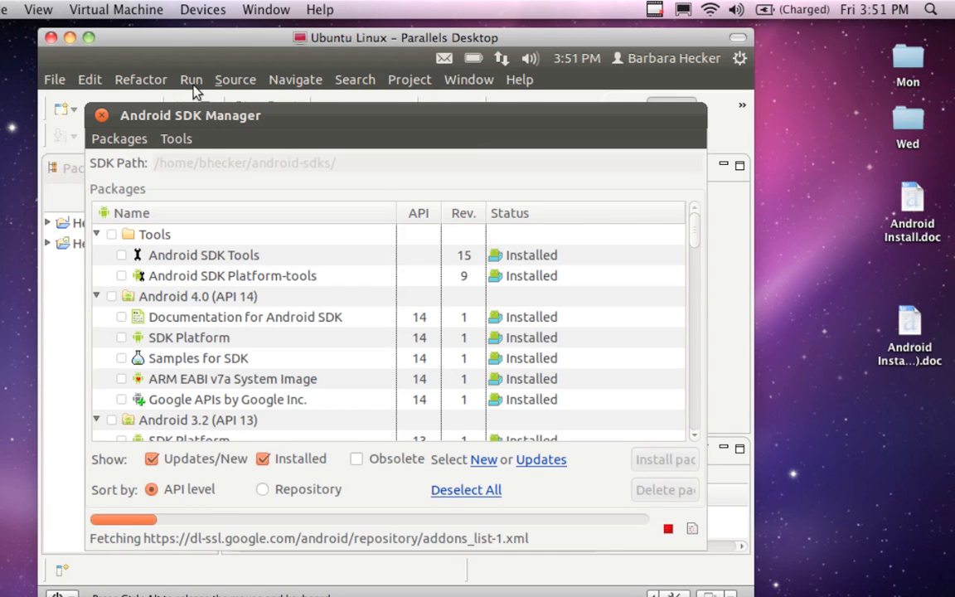
click(102, 115)
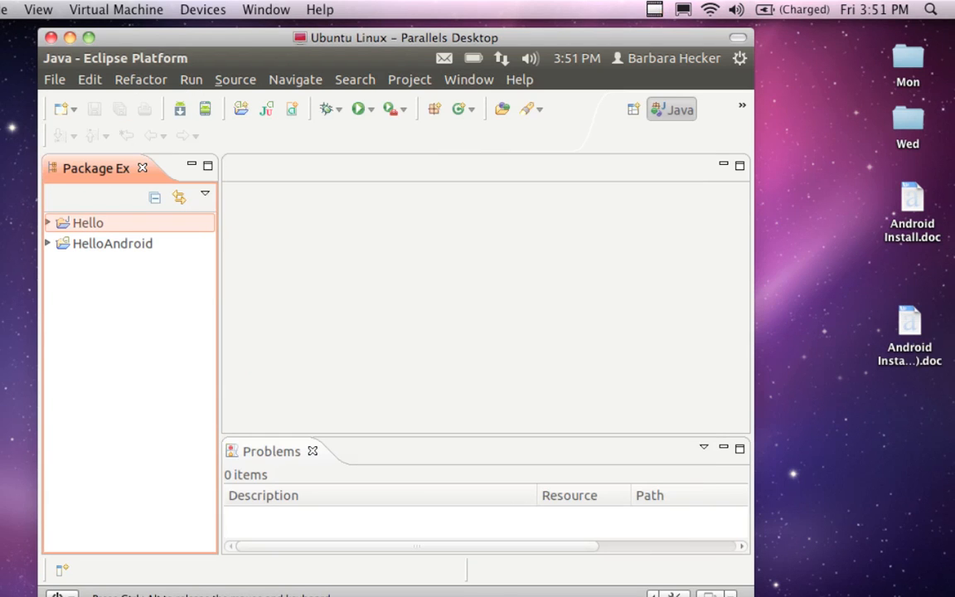
Step: Open the AVD Manager and delete the existing Android 2.1 virtual device AVD4, confirming the deletion
click(481, 83)
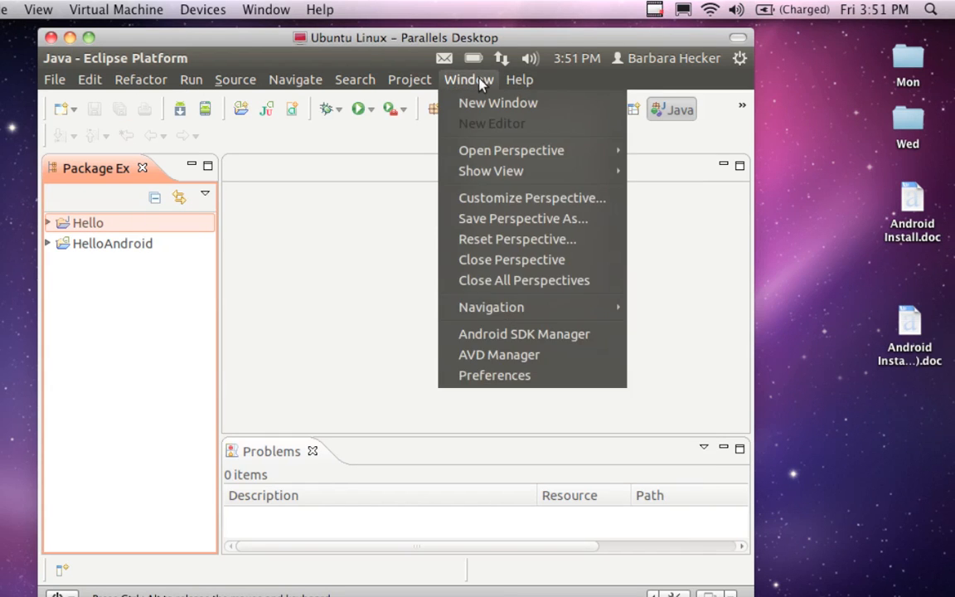
click(515, 357)
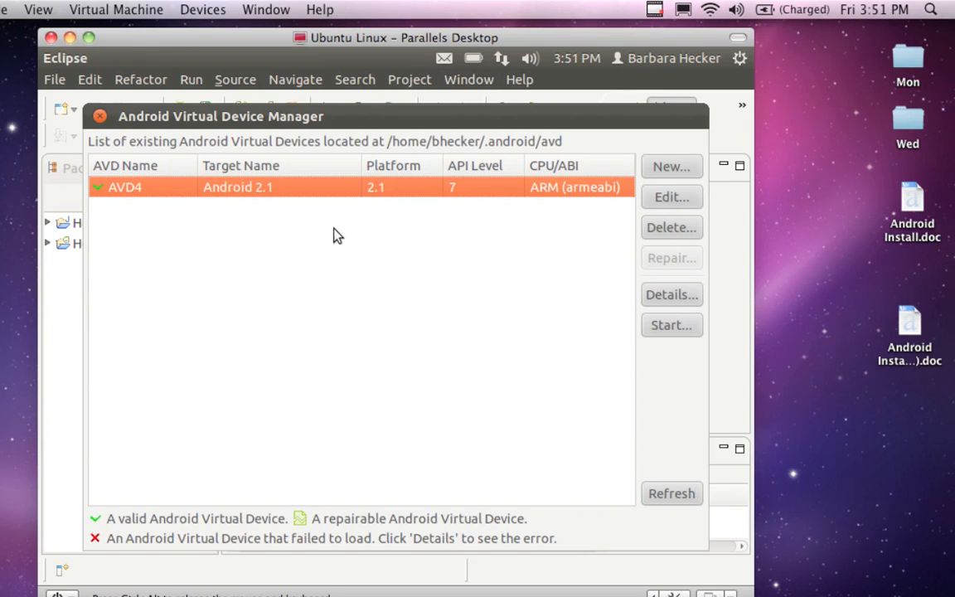
click(671, 227)
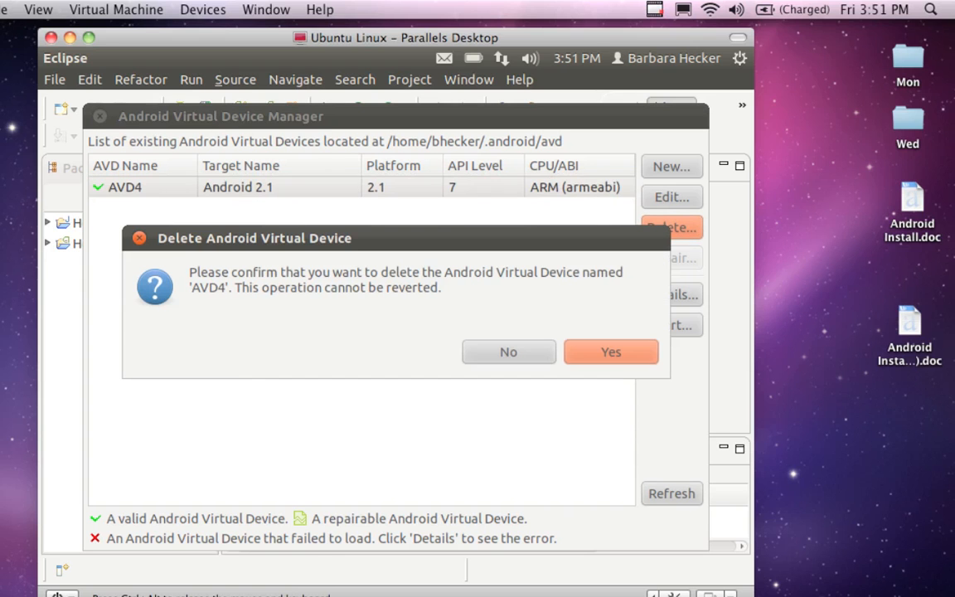
click(594, 354)
Step: Create a new Android virtual device named AVD4 with the target Android 4.0 - API Level 14
drag(348, 112, 337, 90)
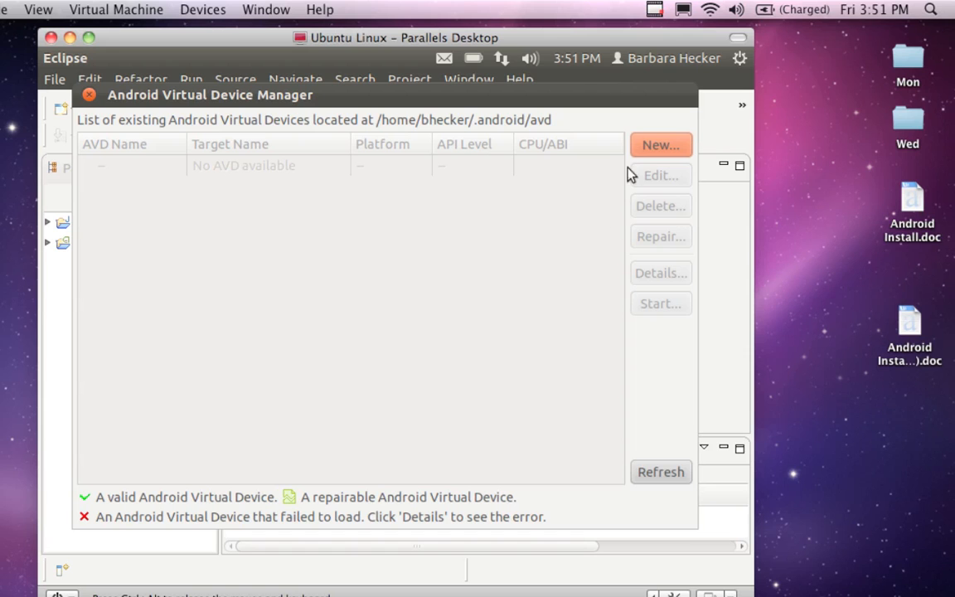
click(637, 145)
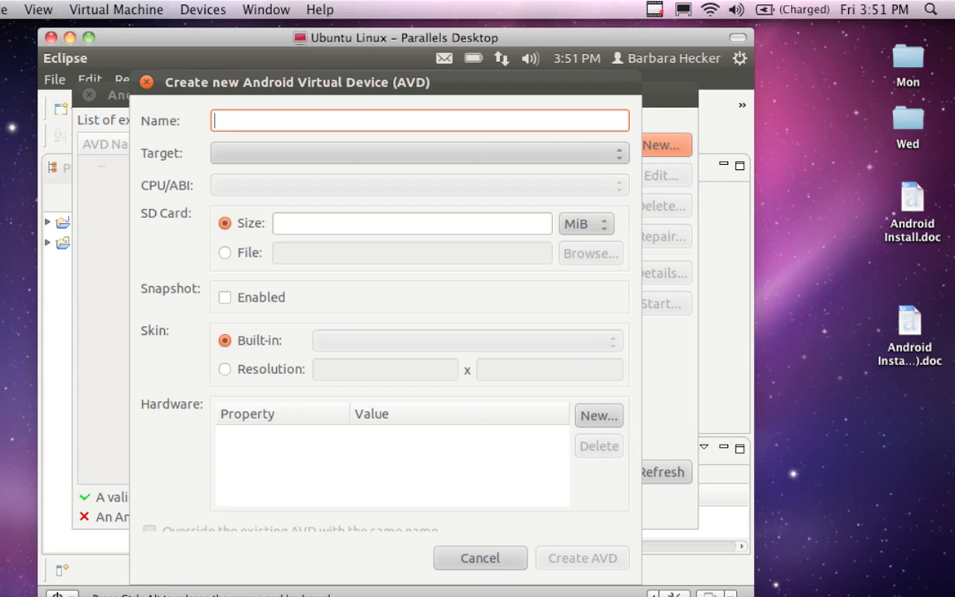
text(AVD4)
click(518, 155)
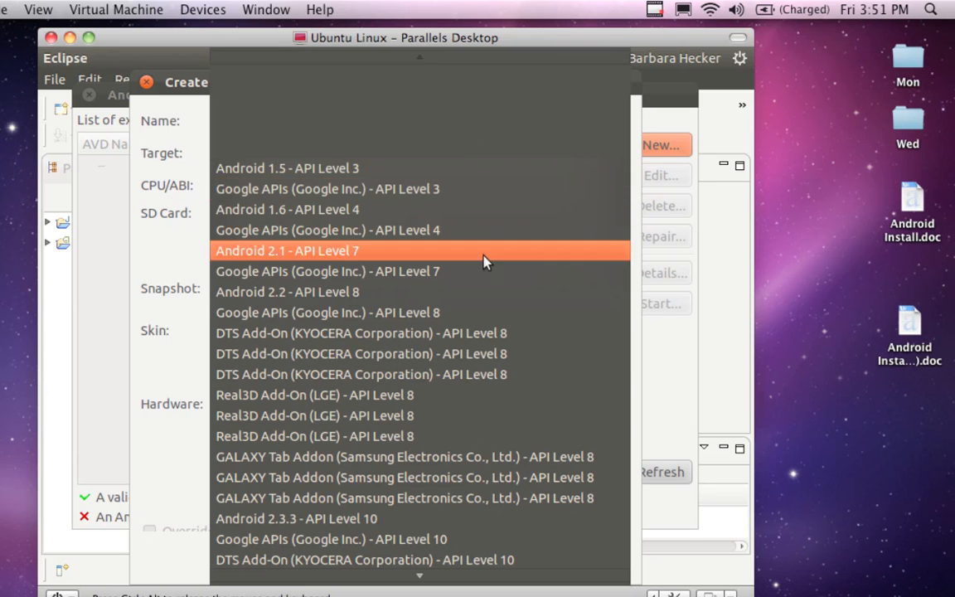
scroll(401, 554, down, 5)
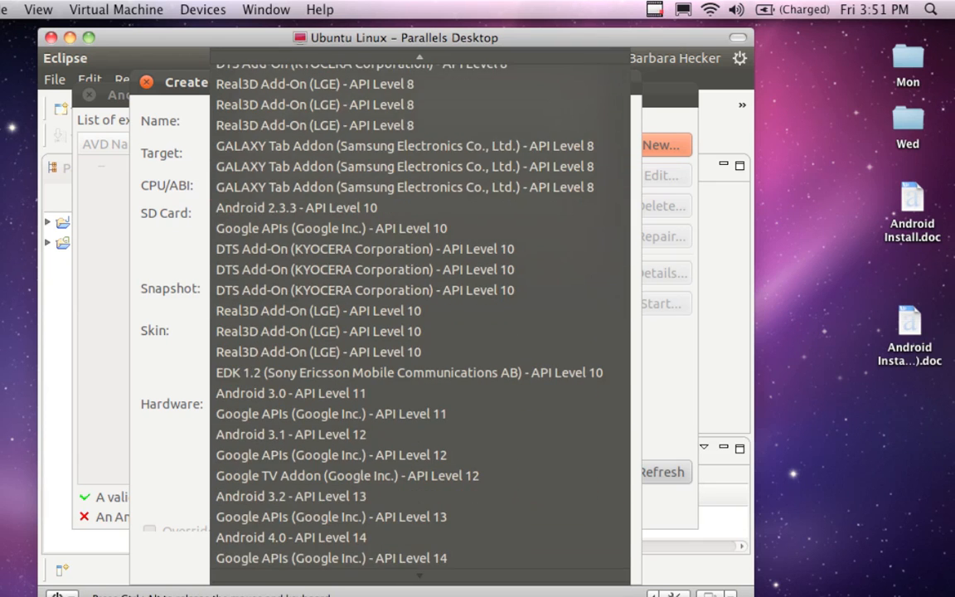
click(357, 536)
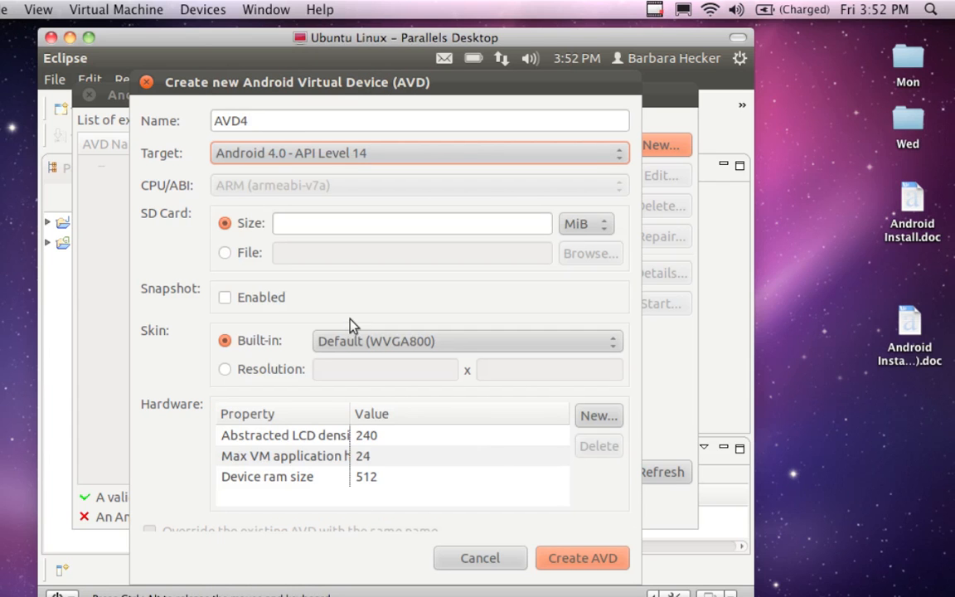
click(582, 559)
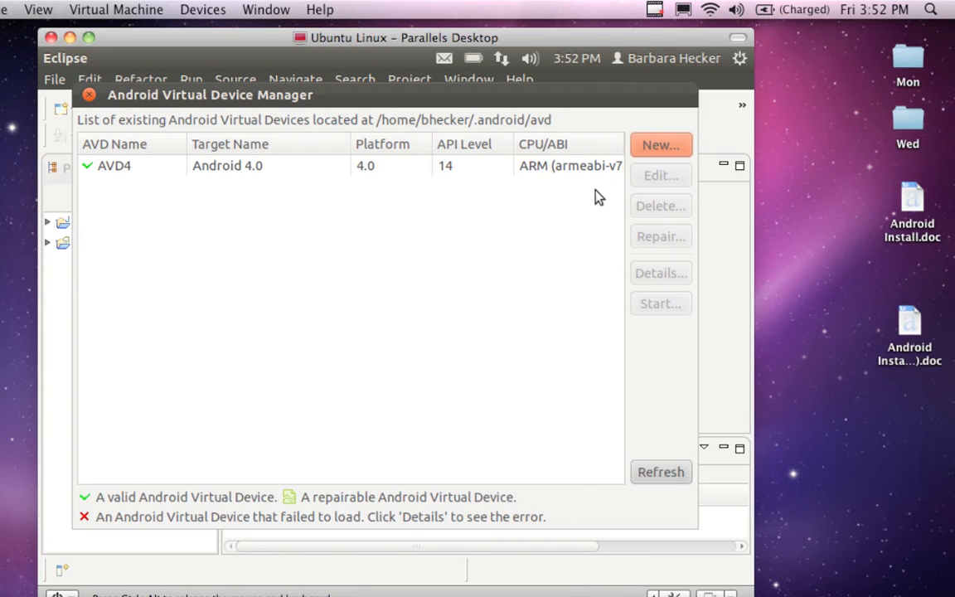
Step: Create a new Android virtual device named AVD3 with the target Android 3.0 - API Level 11
click(644, 148)
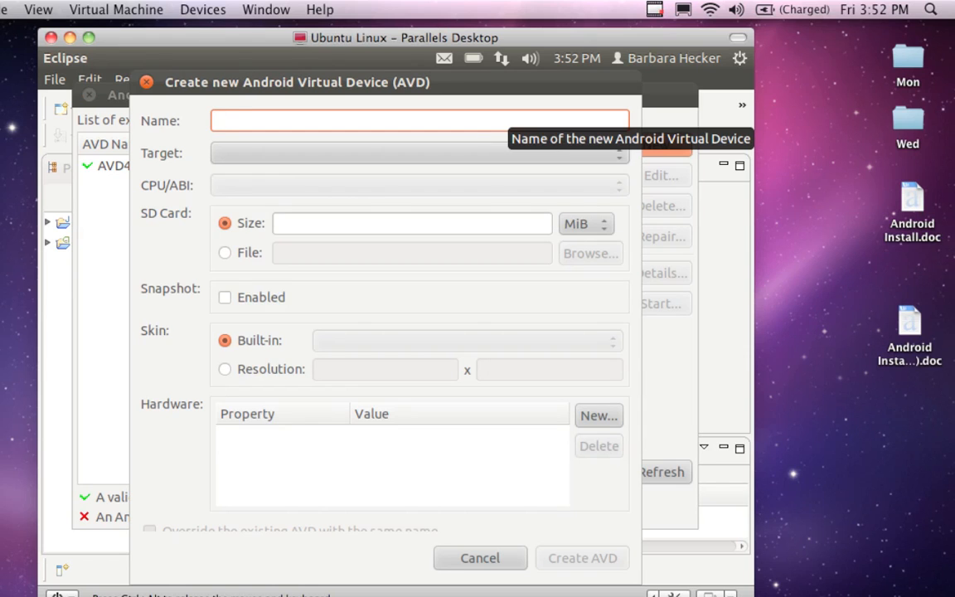
text(AVD3)
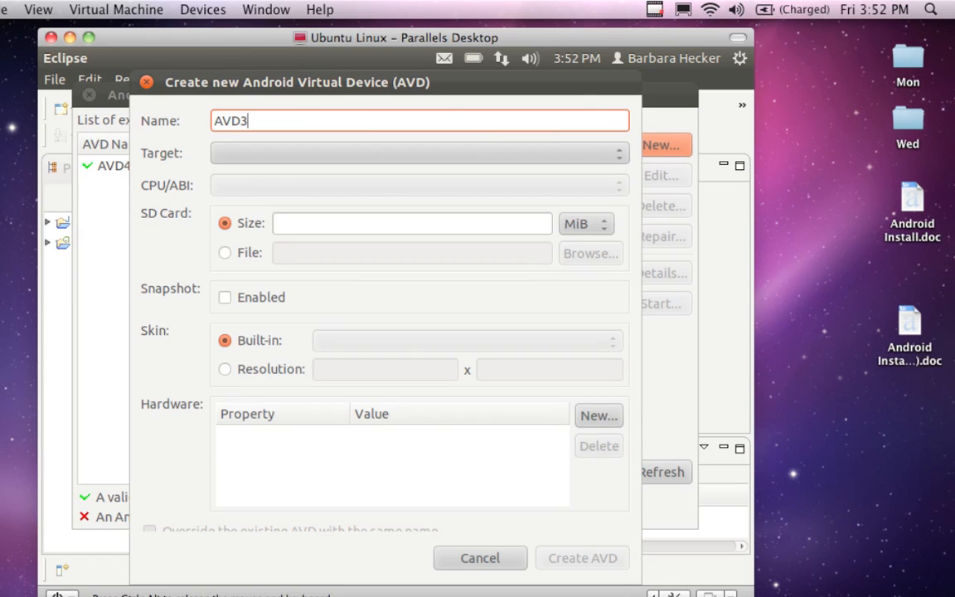
click(551, 158)
click(551, 159)
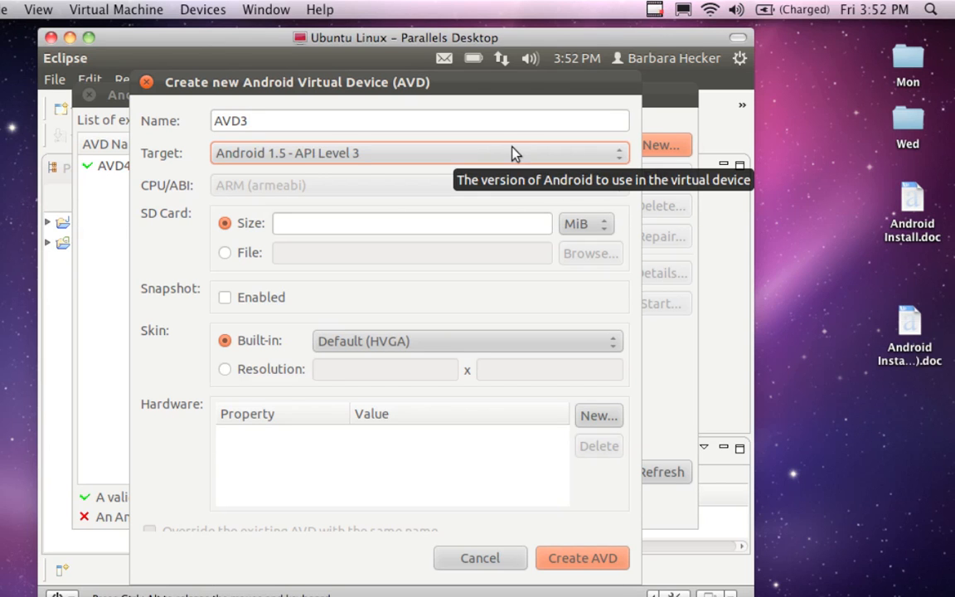
click(618, 157)
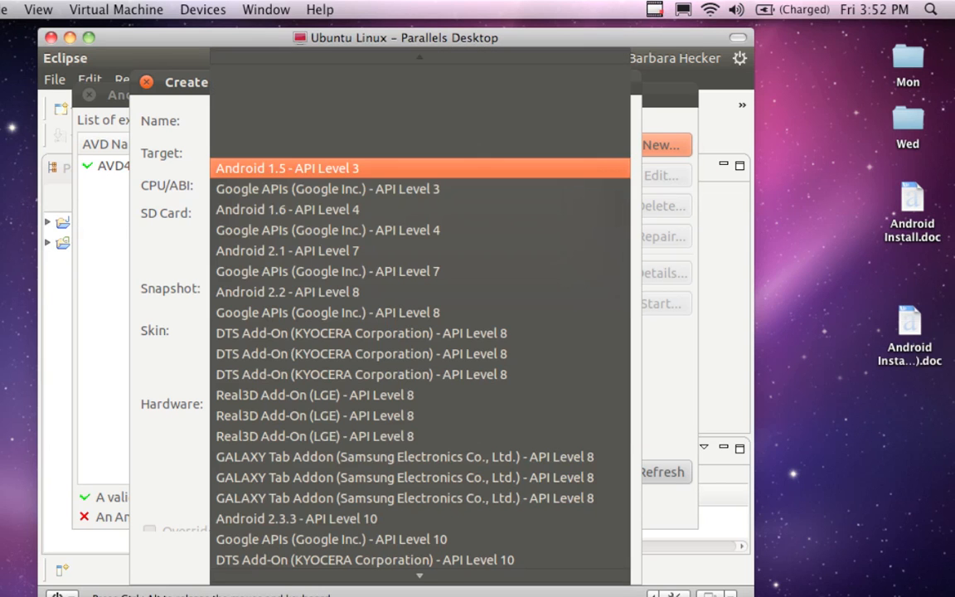
scroll(495, 328, down, 4)
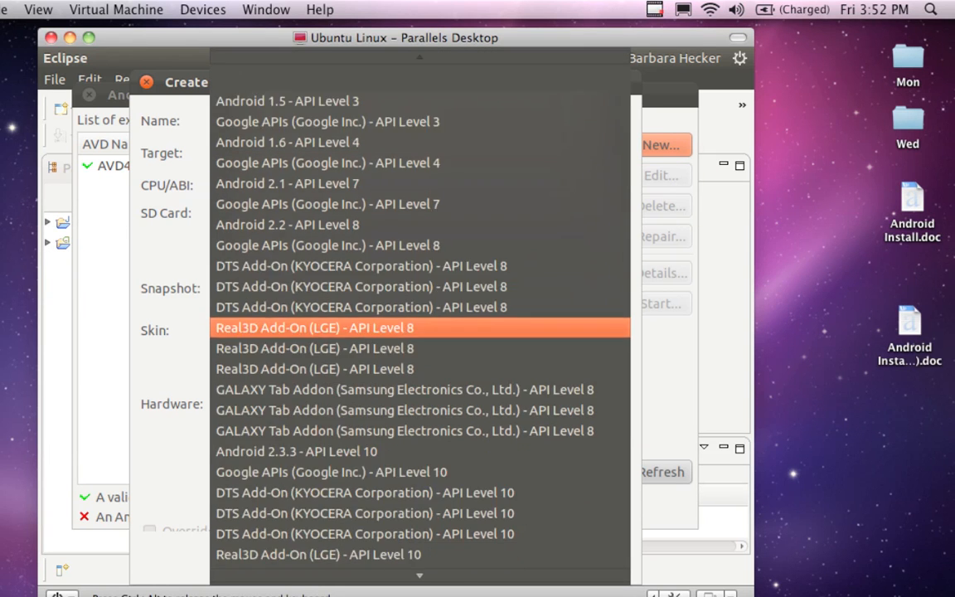
scroll(495, 324, down, 5)
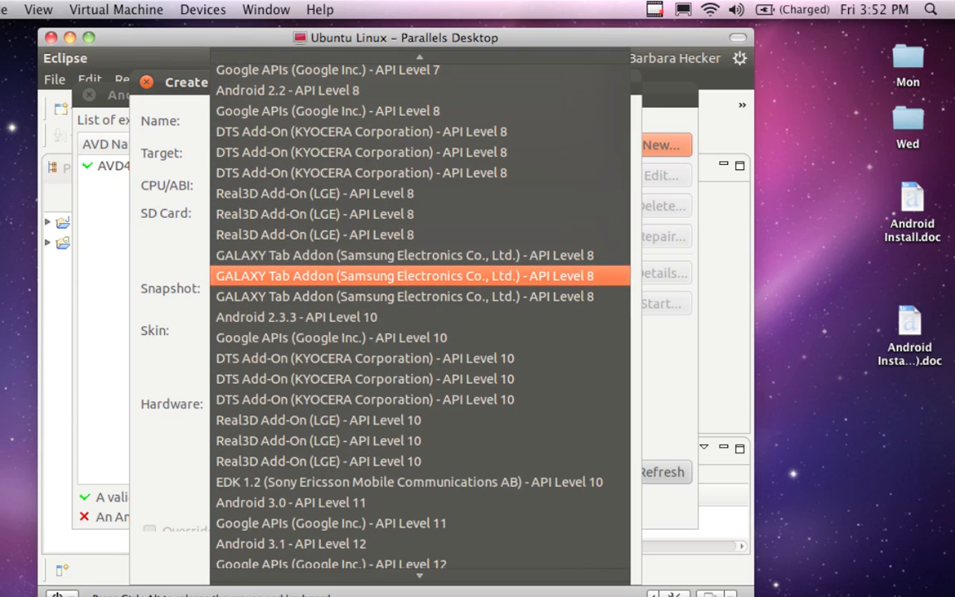
click(359, 504)
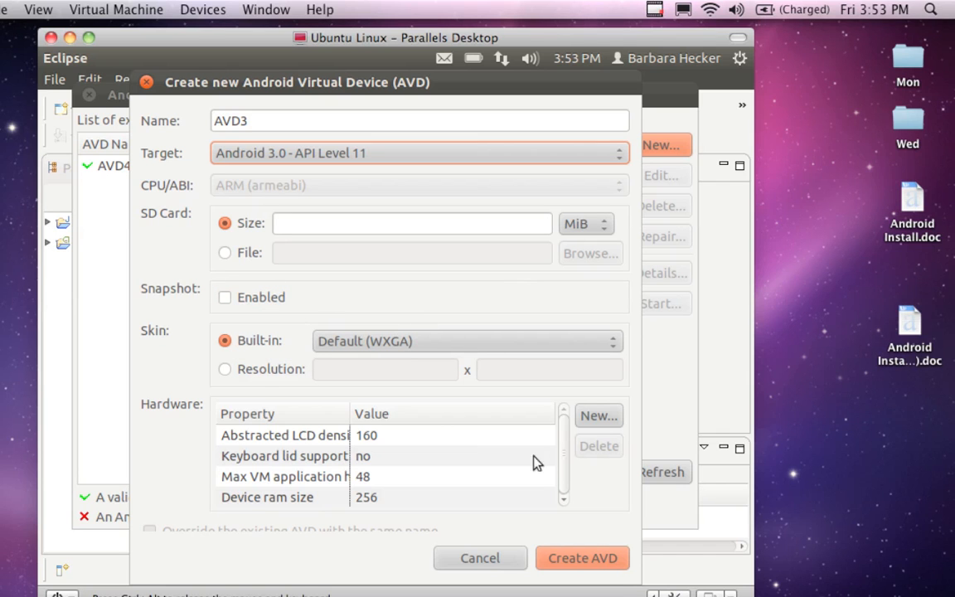
click(549, 561)
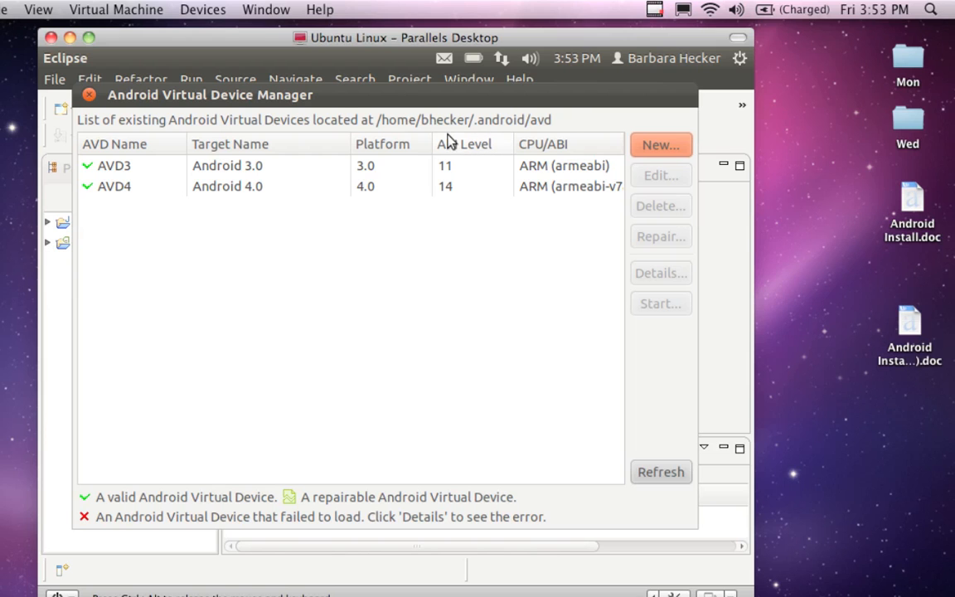
Step: Launch the AVD3 virtual device with the default launch options and move its emulator window clear of the menu bar
click(395, 165)
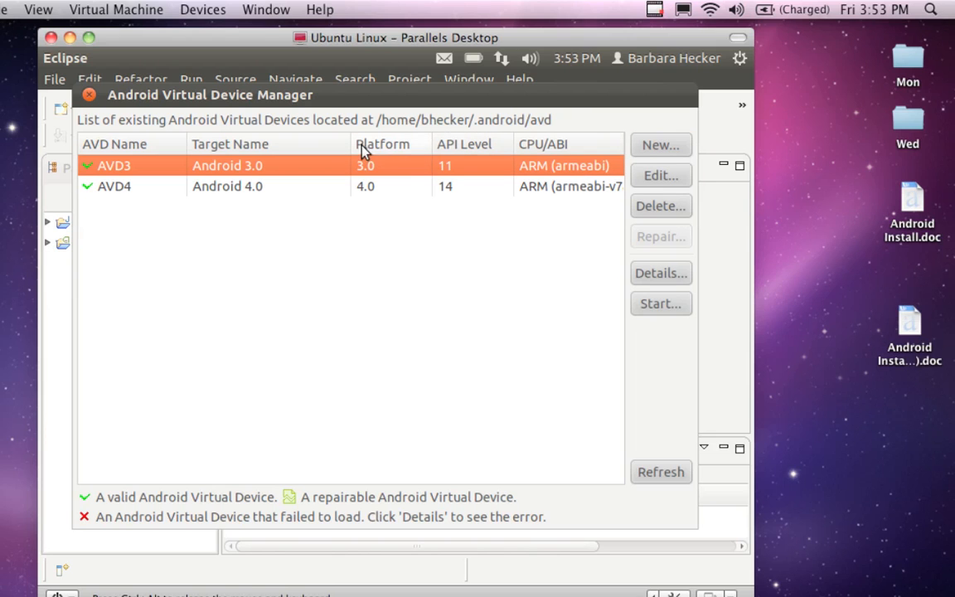
click(660, 304)
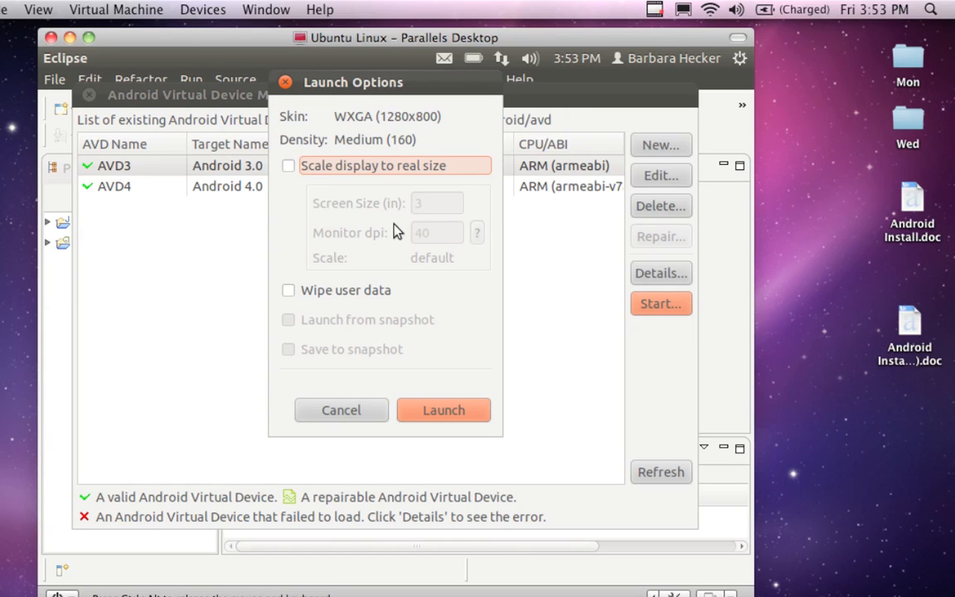
click(420, 412)
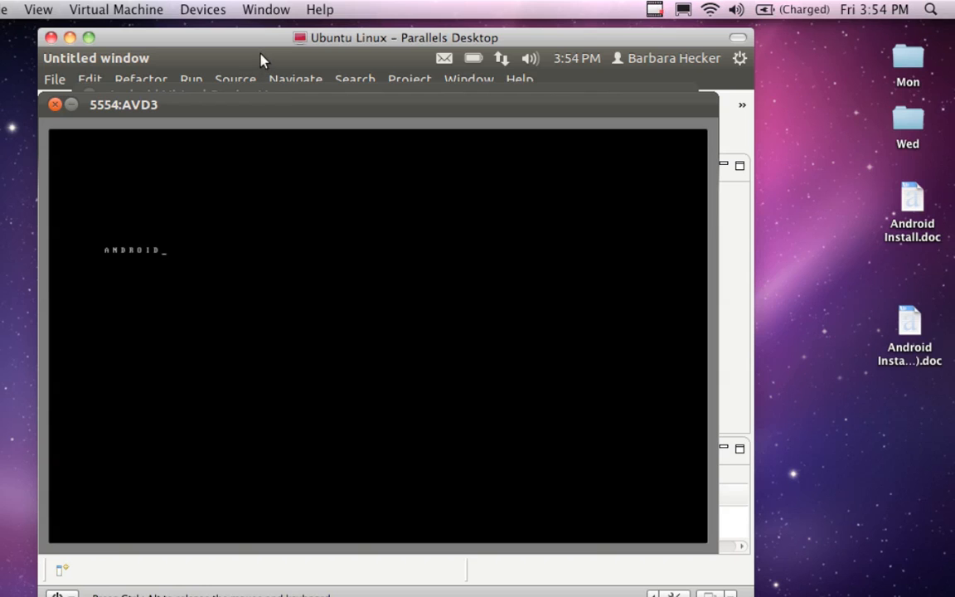
drag(199, 96, 215, 129)
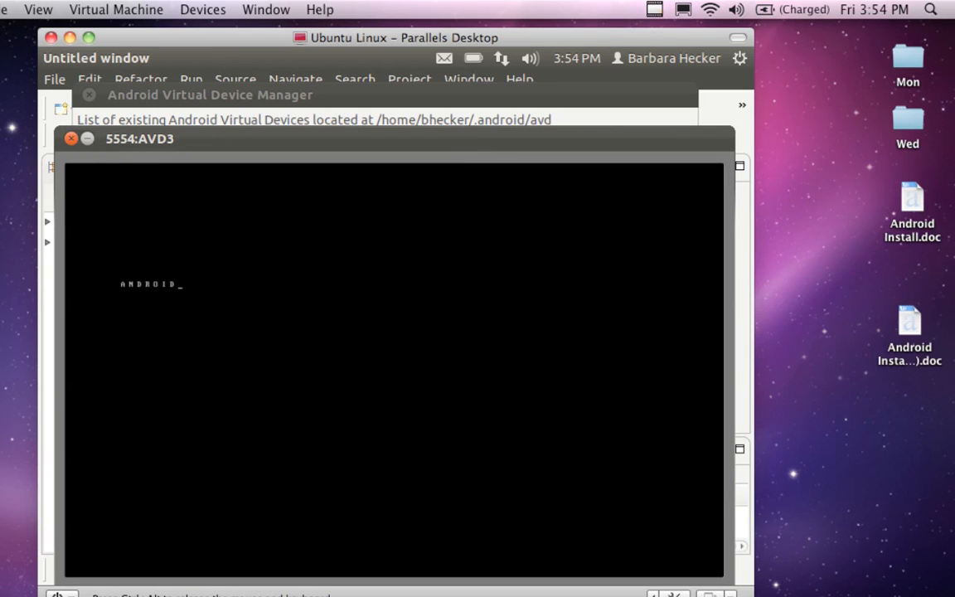
Step: Close the AVD3 emulator and the Android Virtual Device Manager, returning to the Package Explorer
click(71, 138)
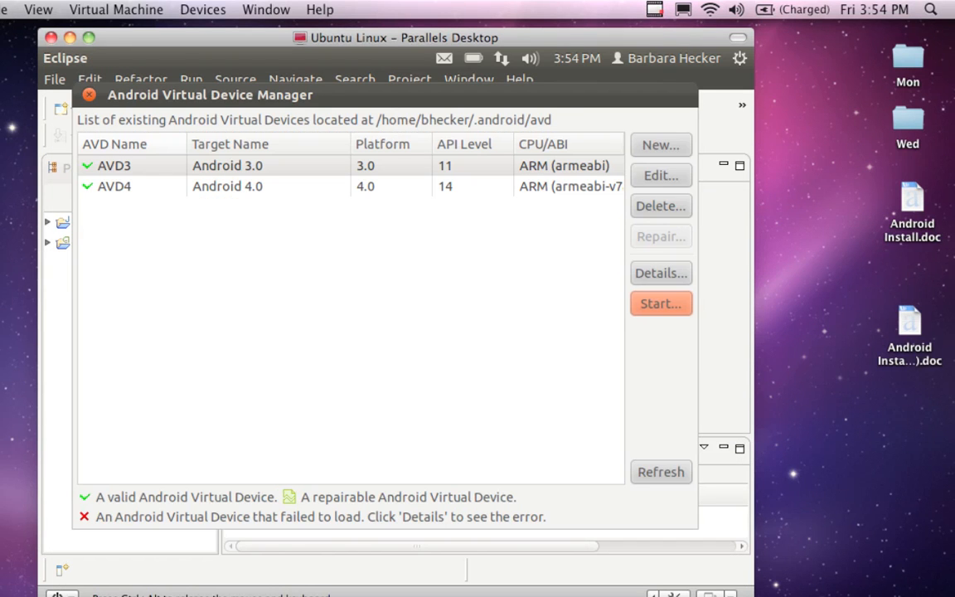
click(89, 95)
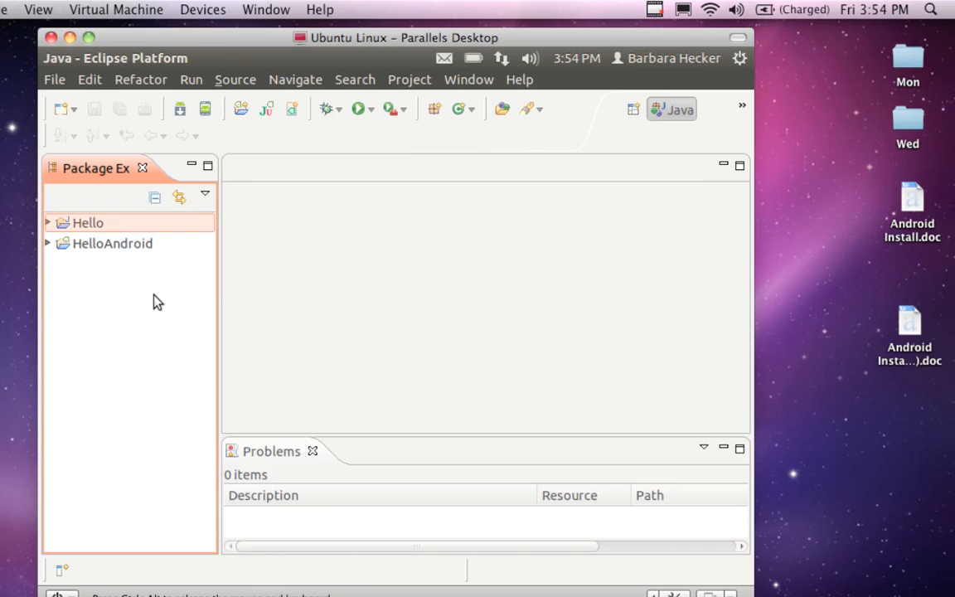
click(153, 296)
Step: Start a new project using the Android Project wizard and proceed to its project creation page
click(55, 79)
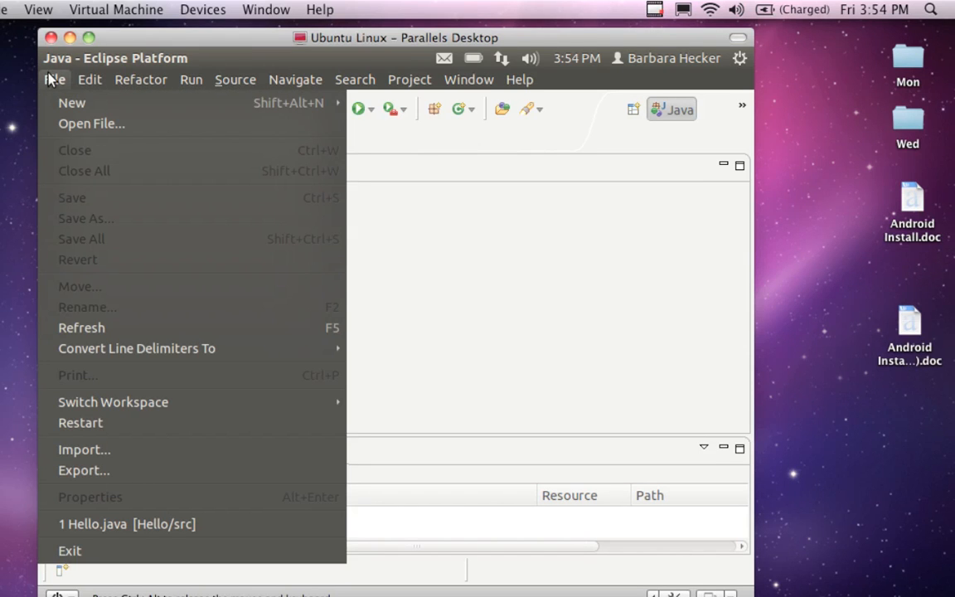
mouse_move(75, 103)
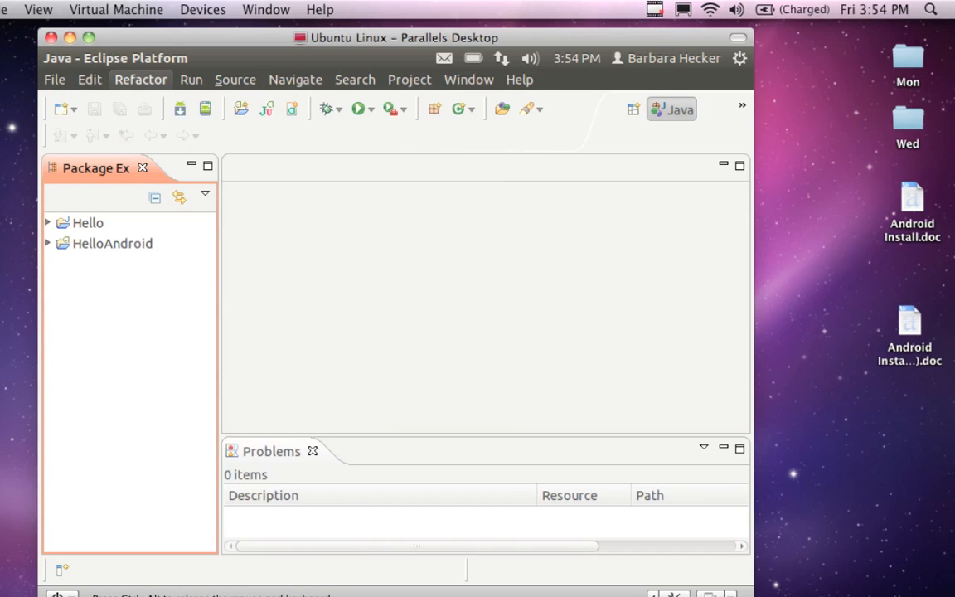
click(54, 79)
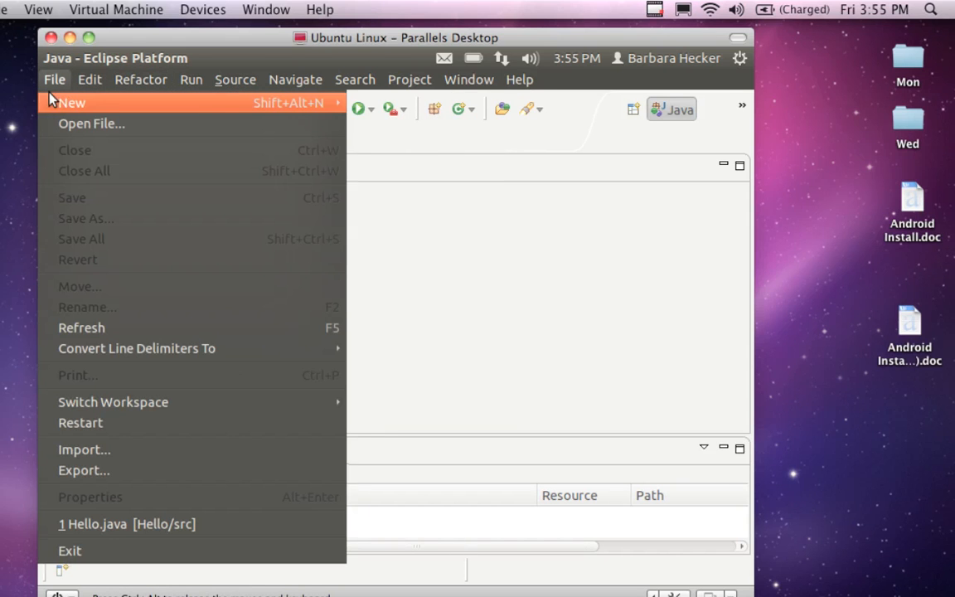
mouse_move(53, 98)
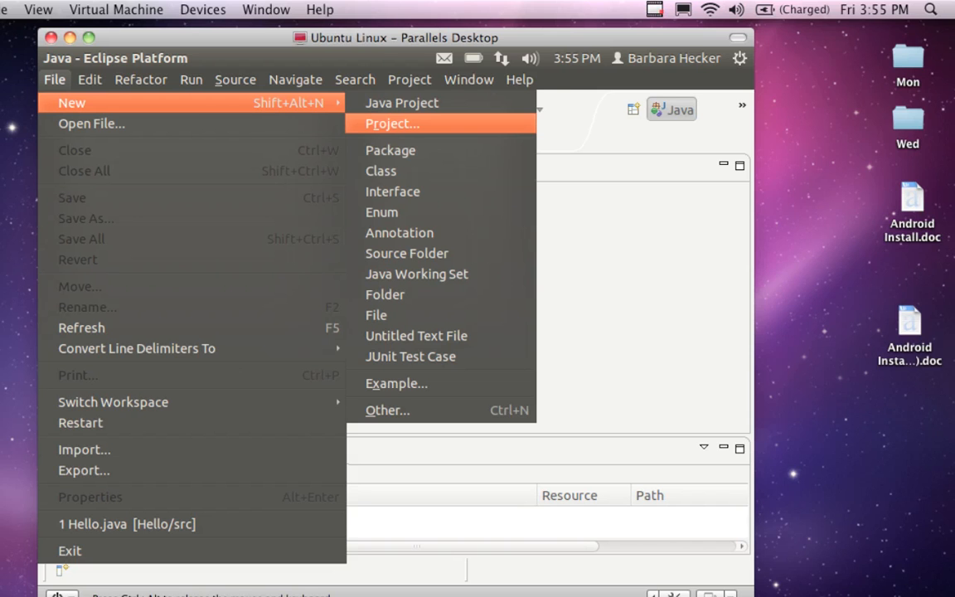
key(Return)
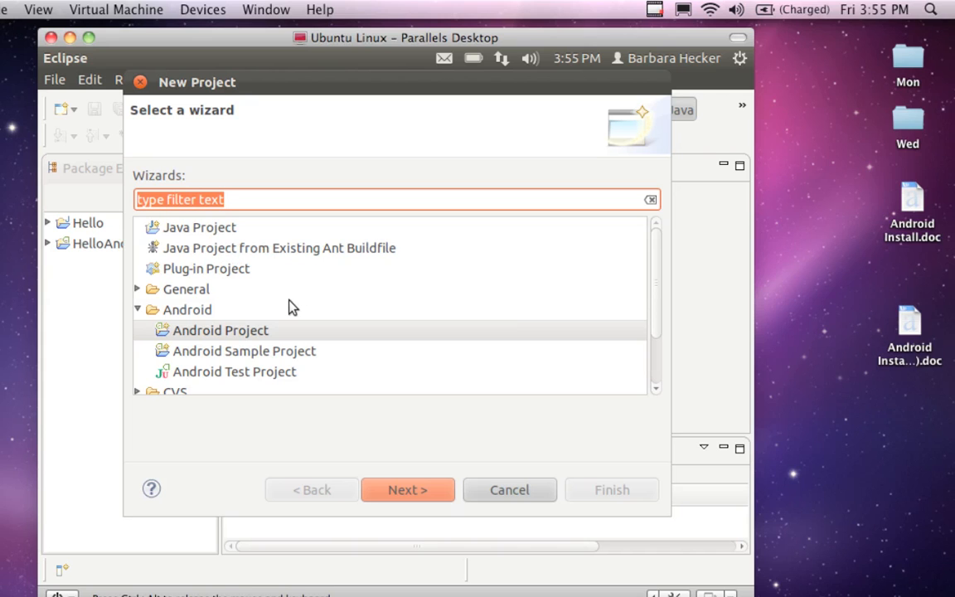
key(Tab)
click(137, 309)
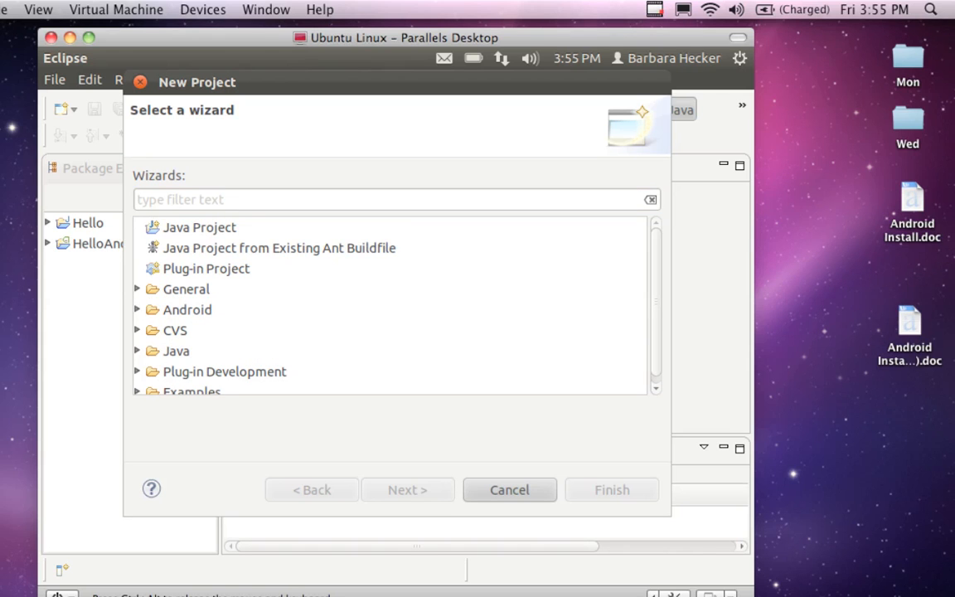
click(133, 284)
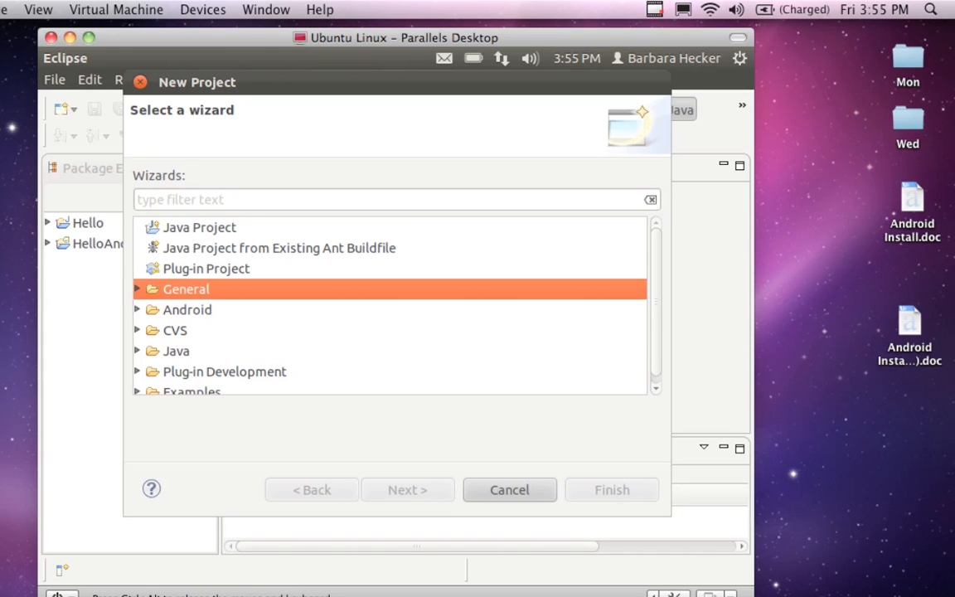
click(138, 310)
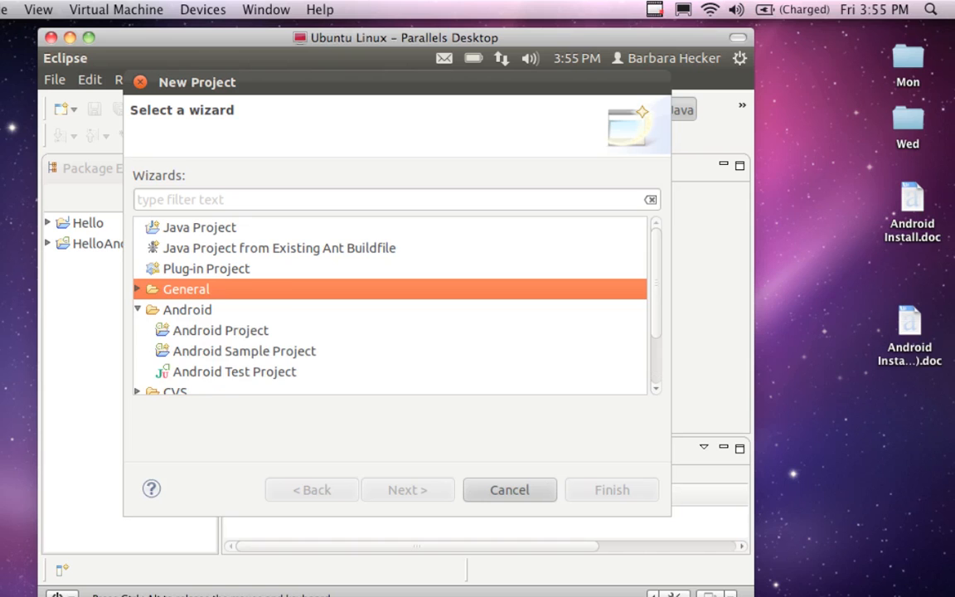
click(247, 333)
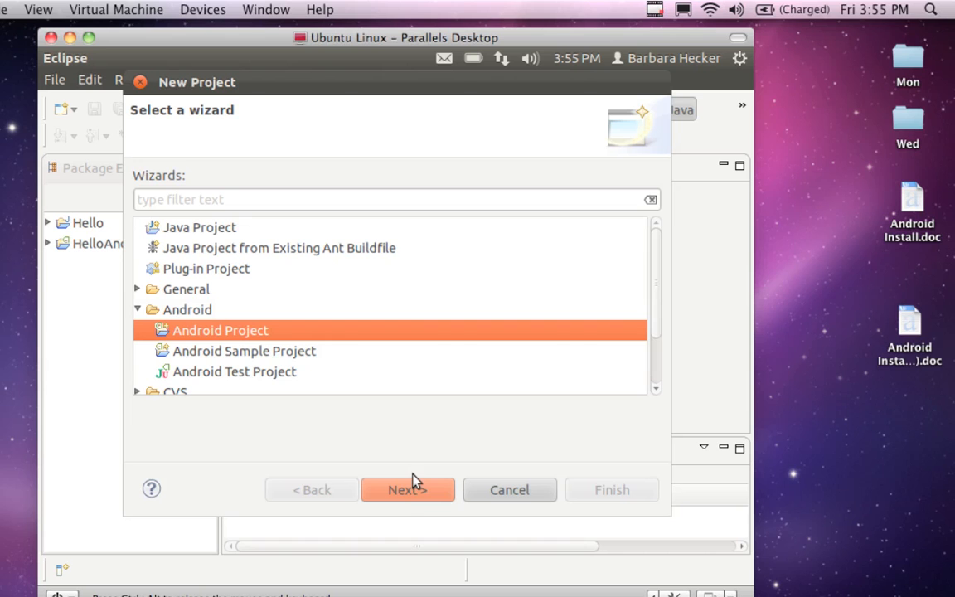
click(401, 491)
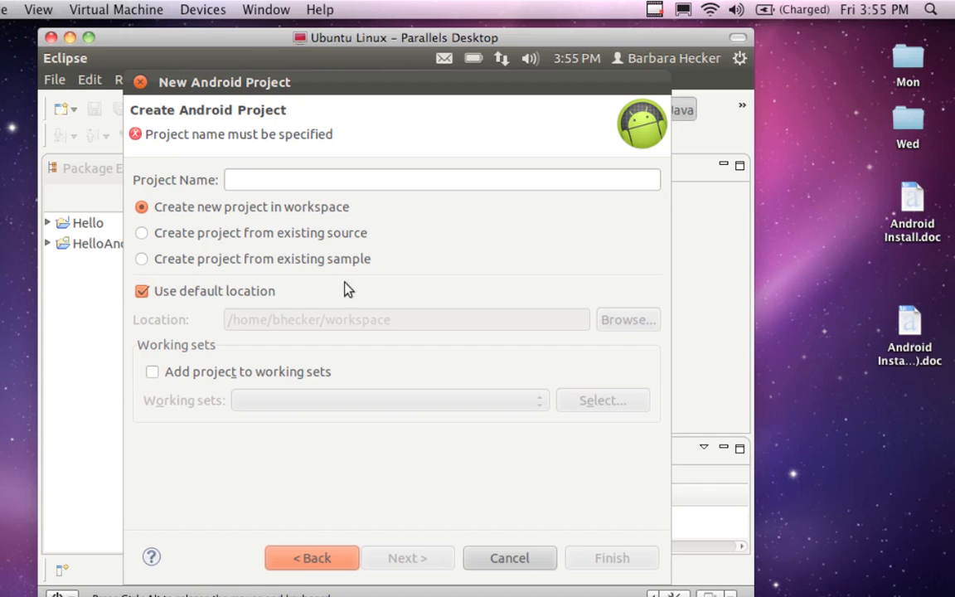
Step: Name the new Android project SampleAndroid and proceed to the build target selection
click(302, 179)
text(Sample)
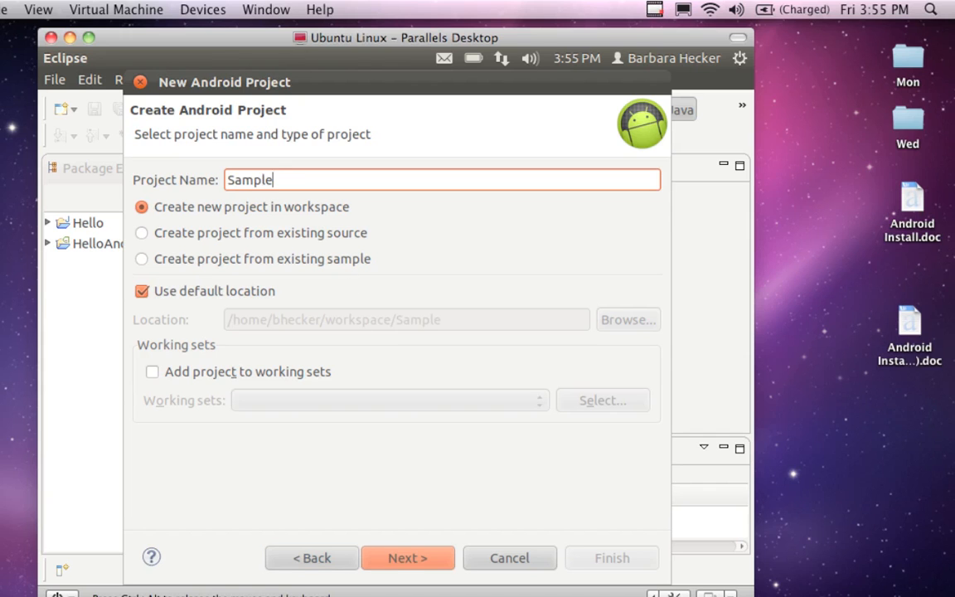
text(Android)
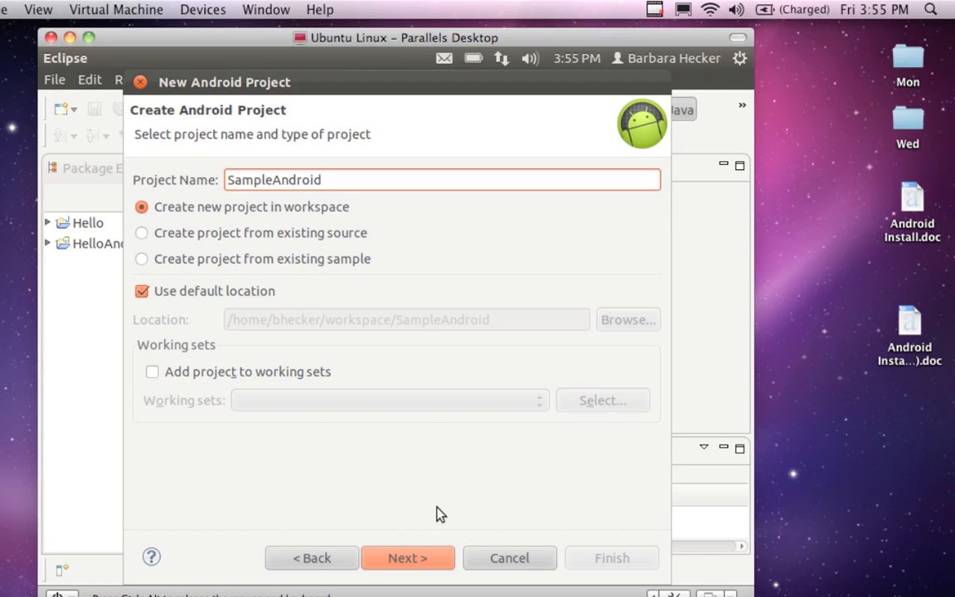
click(411, 557)
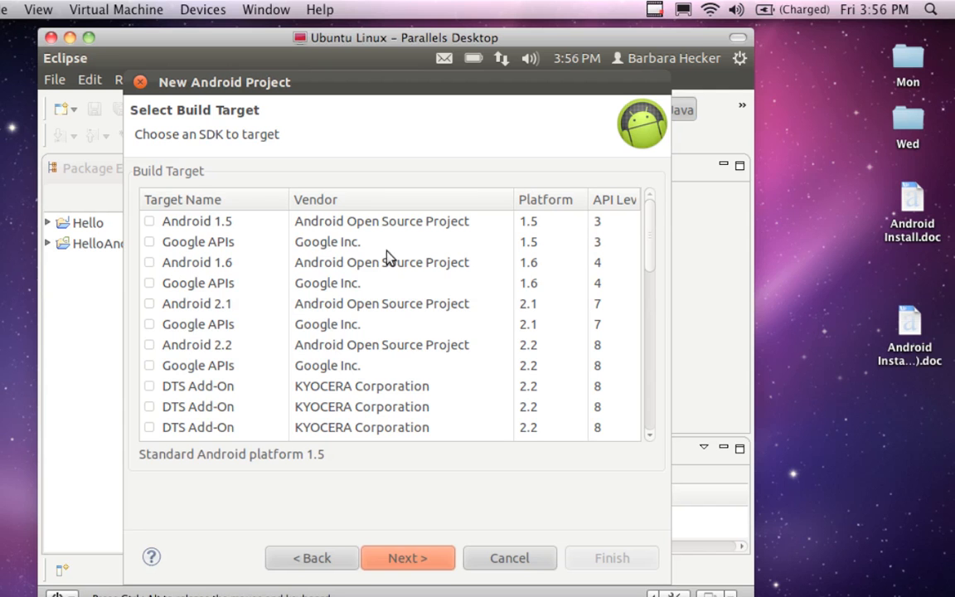
Step: Choose Android 4.0 (API level 14) as the build target and proceed to the application info
scroll(251, 290, down, 4)
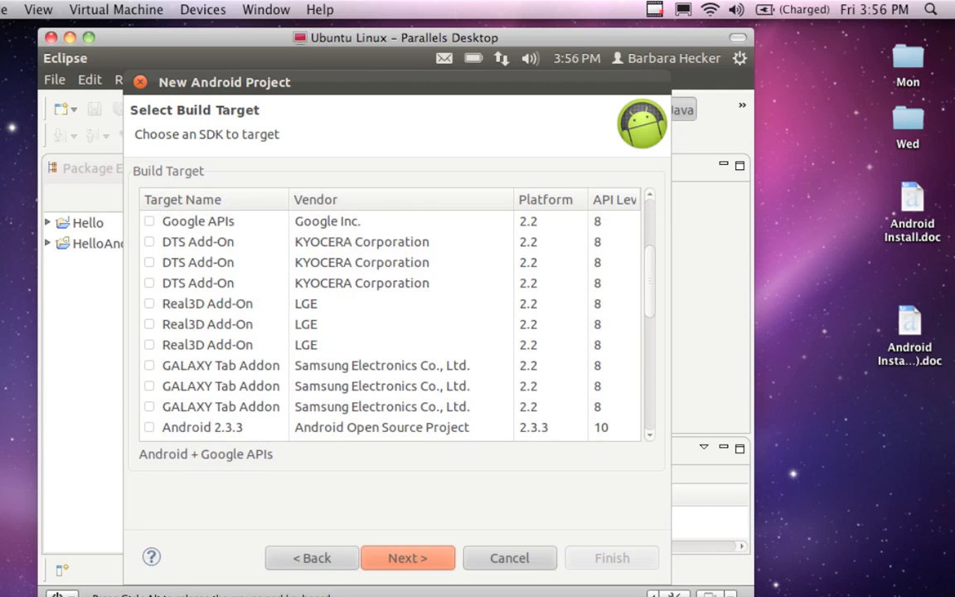
scroll(252, 292, down, 8)
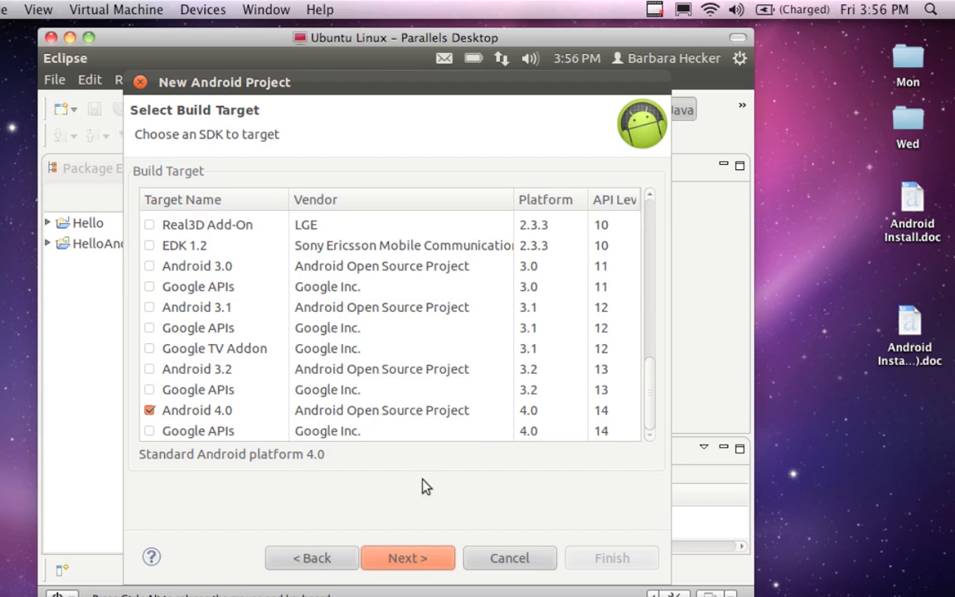
click(406, 558)
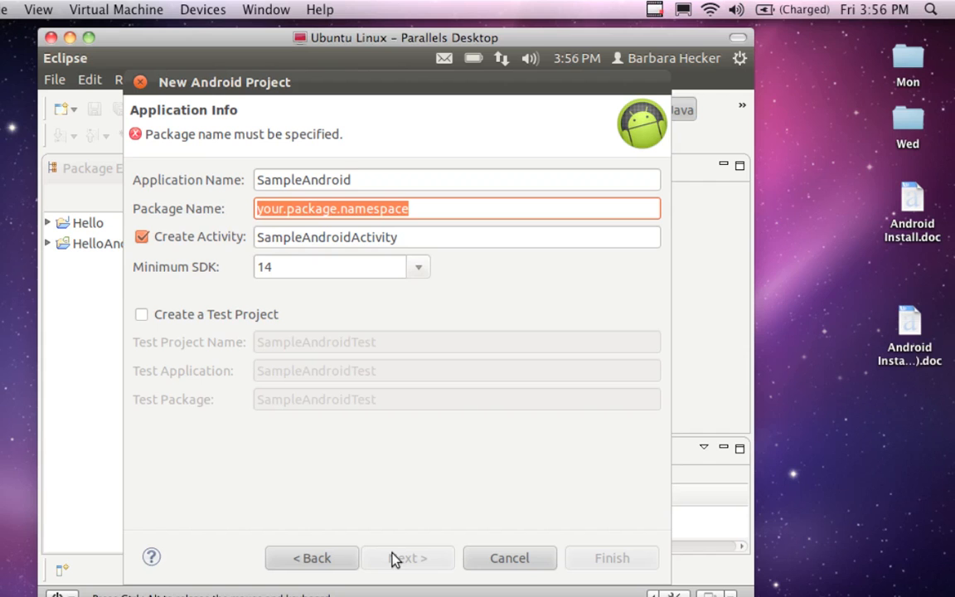
Step: Set the package name to sample.android in lowercase and finish creating the project
text(Sam)
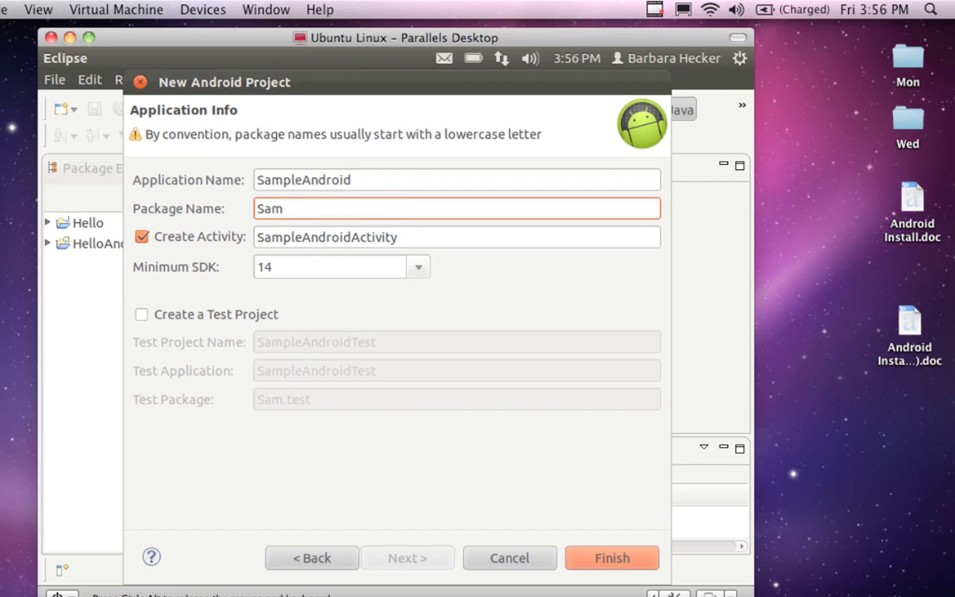
text(ple.Android)
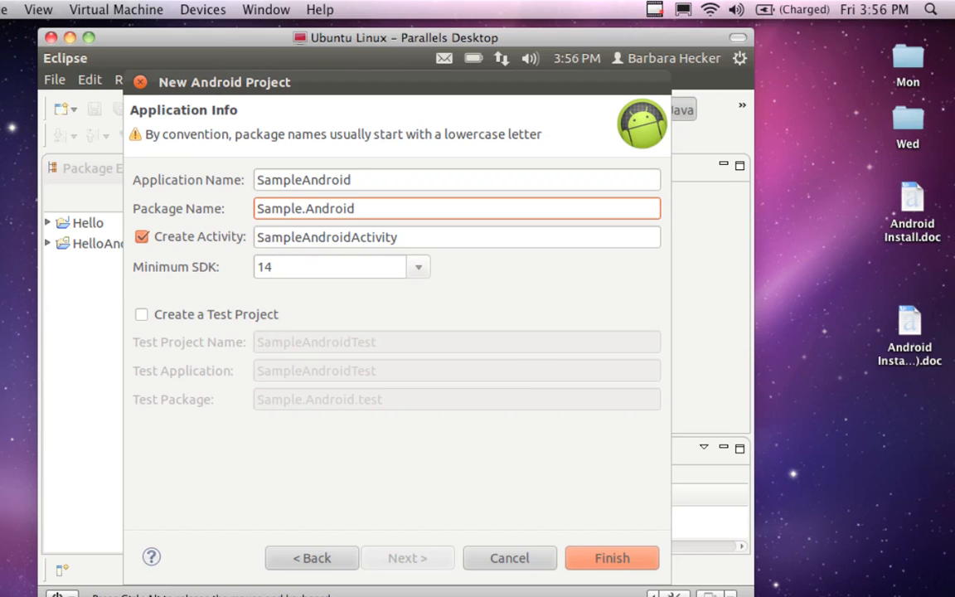
key(Left)
key(Left)
key(Left)
key(Left)
key(Left)
key(Left)
key(Left)
key(Left)
key(Left)
key(Left)
key(Left)
key(Left)
key(Left)
key(BackSpace)
text(s)
key(Right)
key(Right)
key(Right)
key(Right)
key(Right)
key(Right)
key(Right)
key(BackSpace)
text(a)
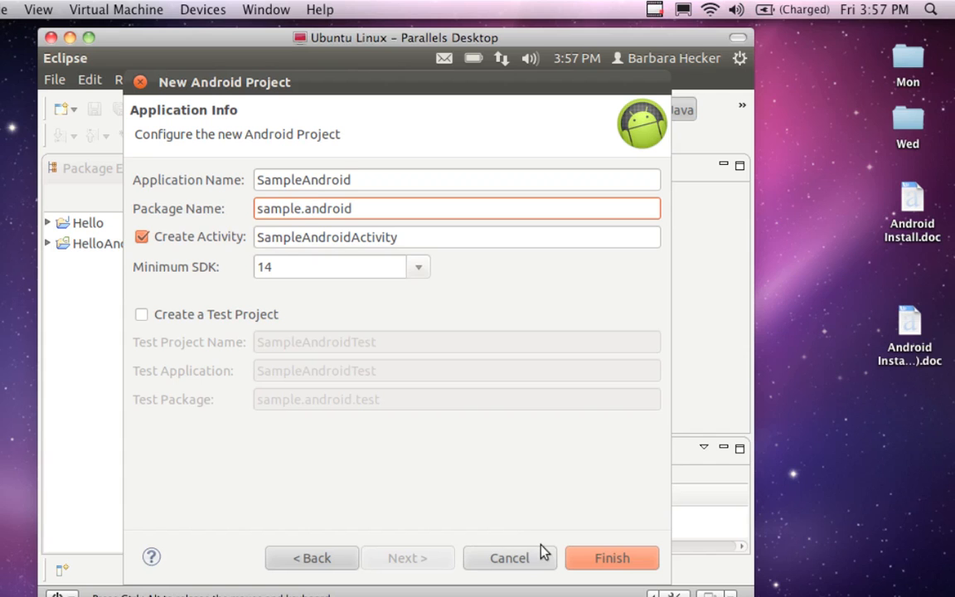
click(577, 557)
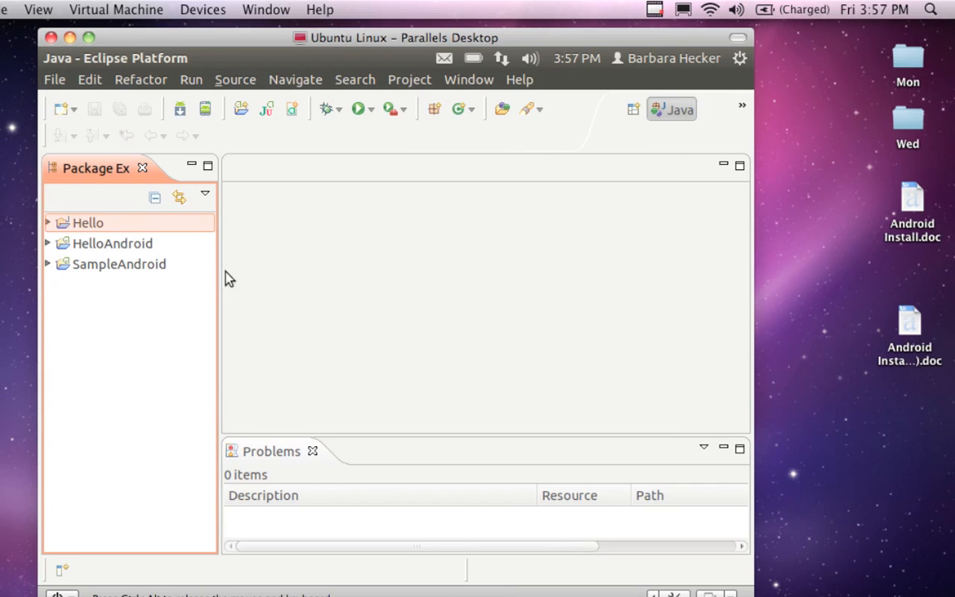
Step: Open SampleAndroidActivity.java from the sample.android package in the SampleAndroid project's src folder
click(156, 267)
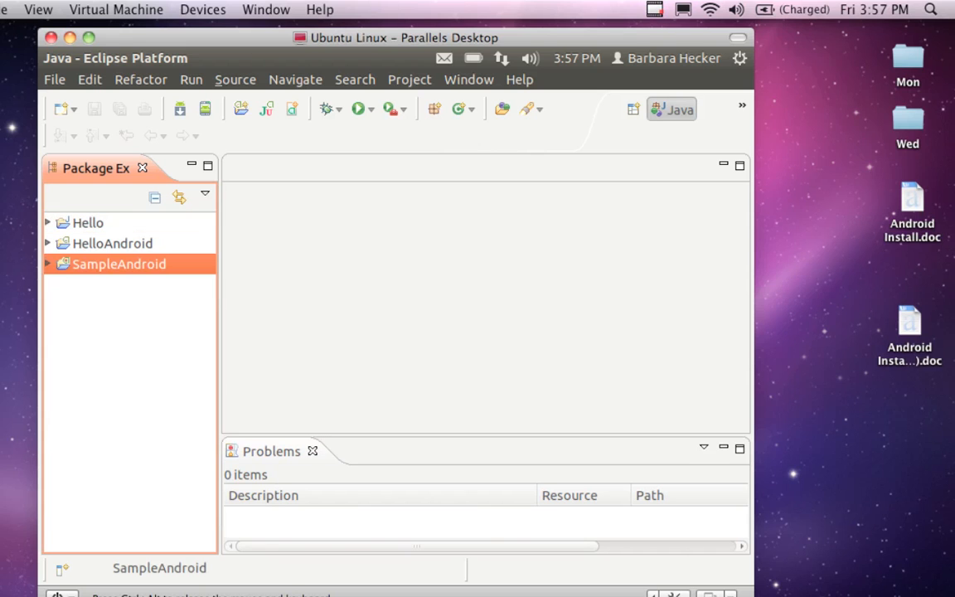
click(48, 264)
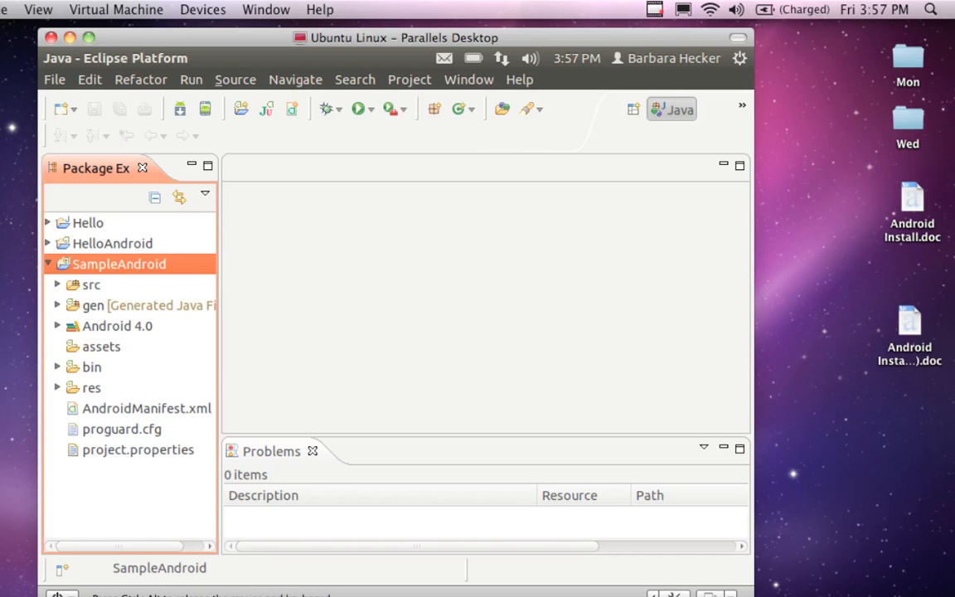
click(58, 285)
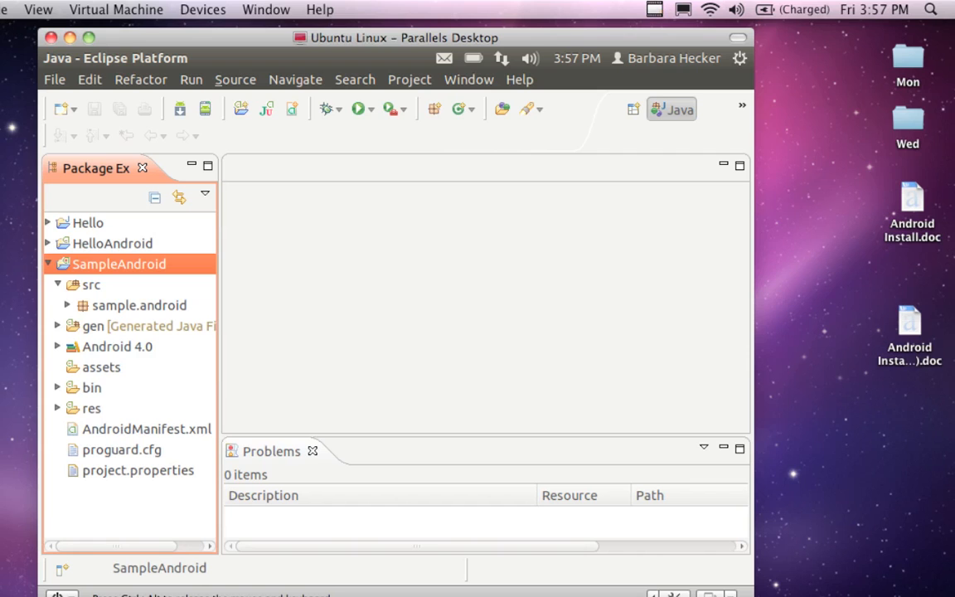
click(68, 305)
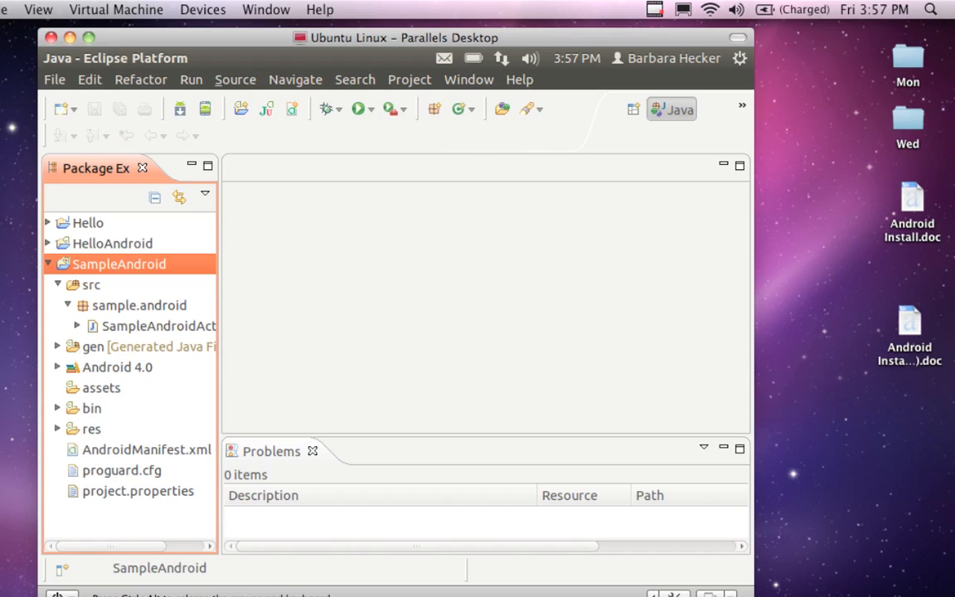
click(124, 327)
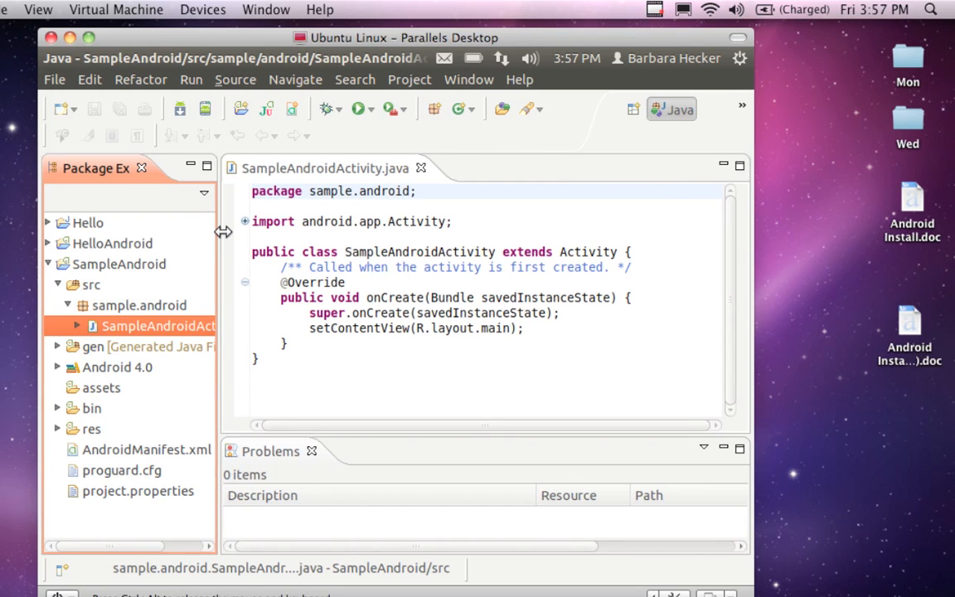
Step: Widen the Package Explorer to fit the full file name and expand the collapsed import statements in the source code
drag(220, 236, 280, 213)
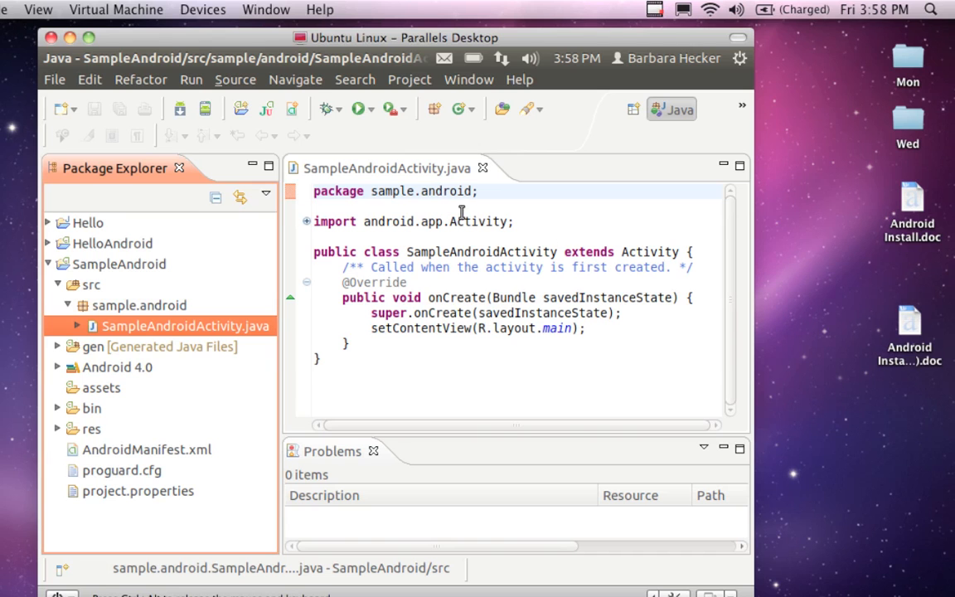
click(309, 235)
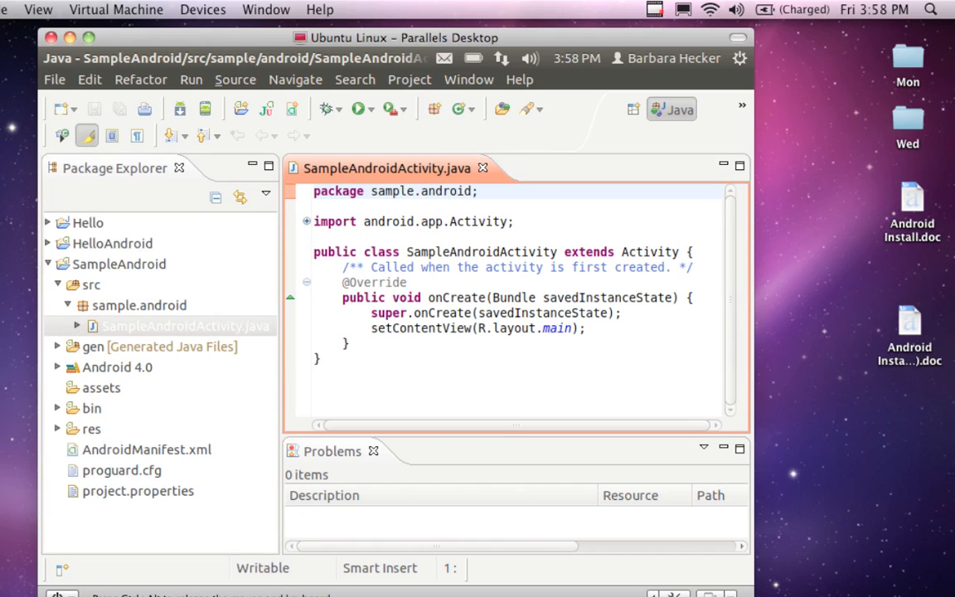
click(306, 222)
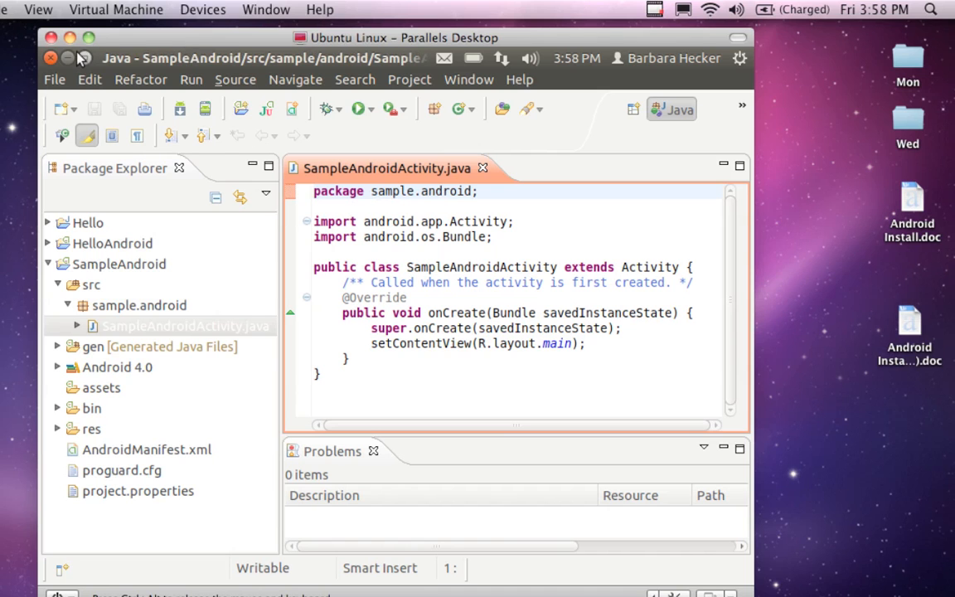
Step: Minimize Eclipse to close the web browser window behind it, and bring Eclipse back to the front
click(69, 57)
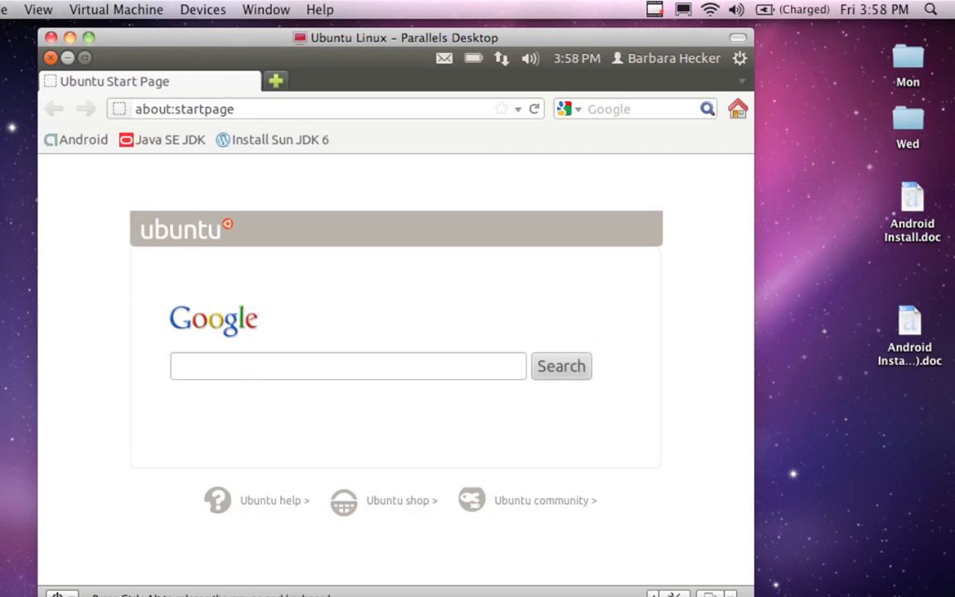
click(50, 57)
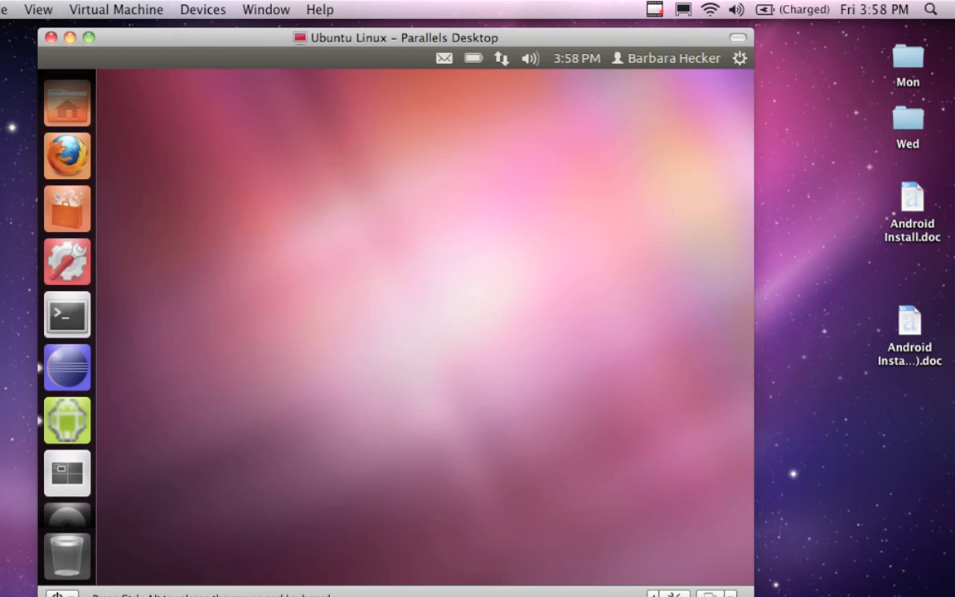
click(59, 369)
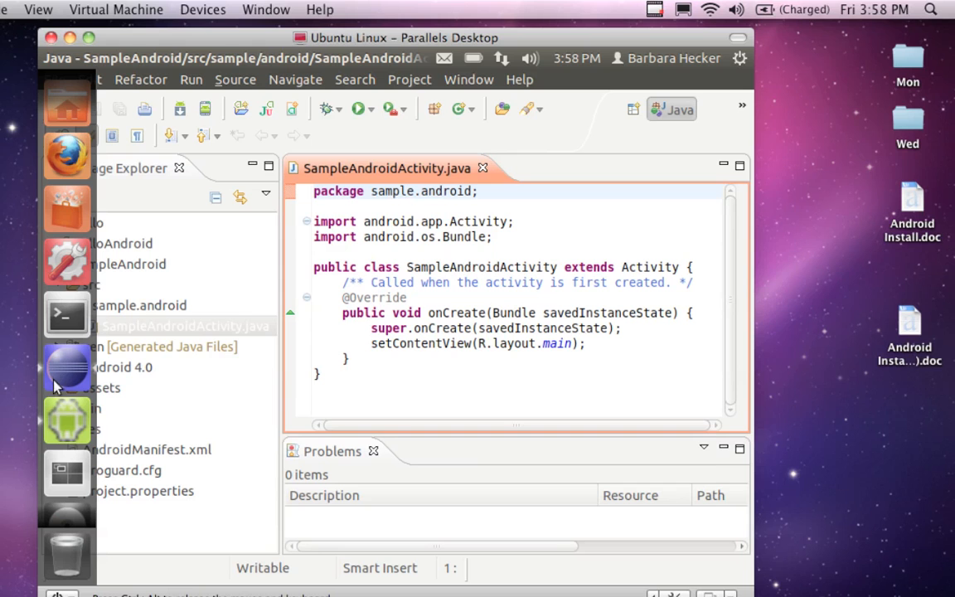
Step: Bring up and close the running AVD3 emulator, and select the SampleAndroid project in Eclipse
click(60, 417)
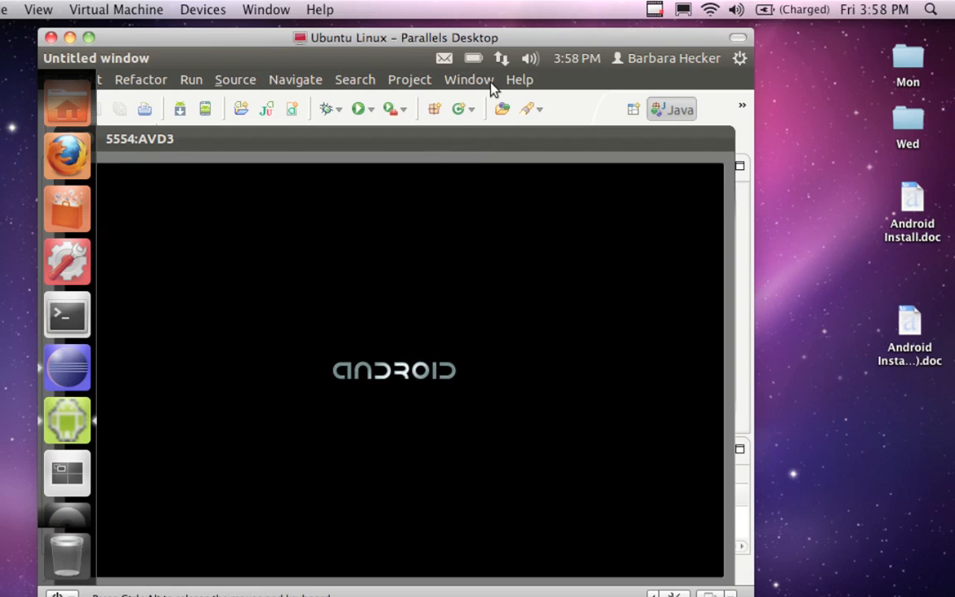
drag(454, 134, 440, 100)
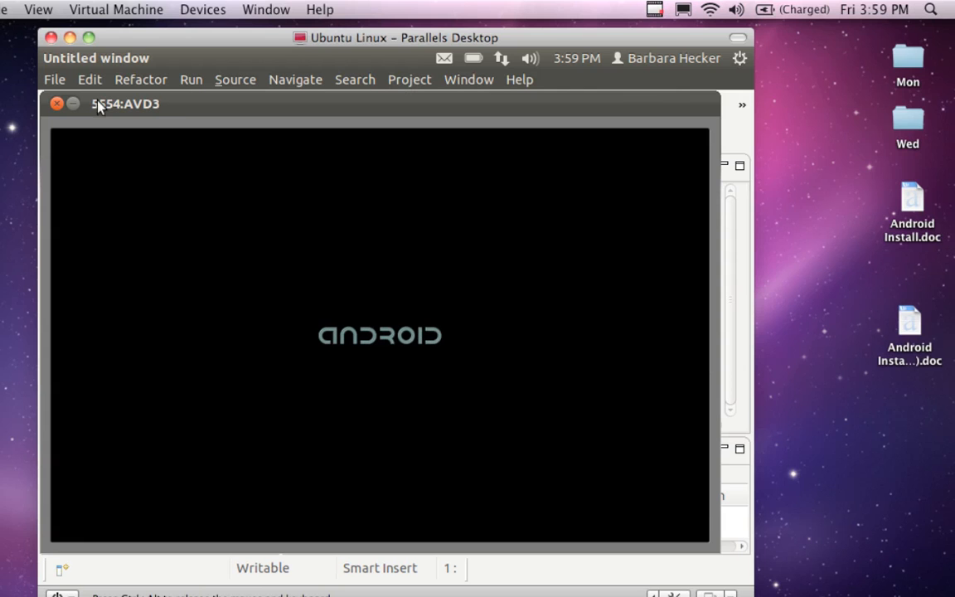
click(56, 104)
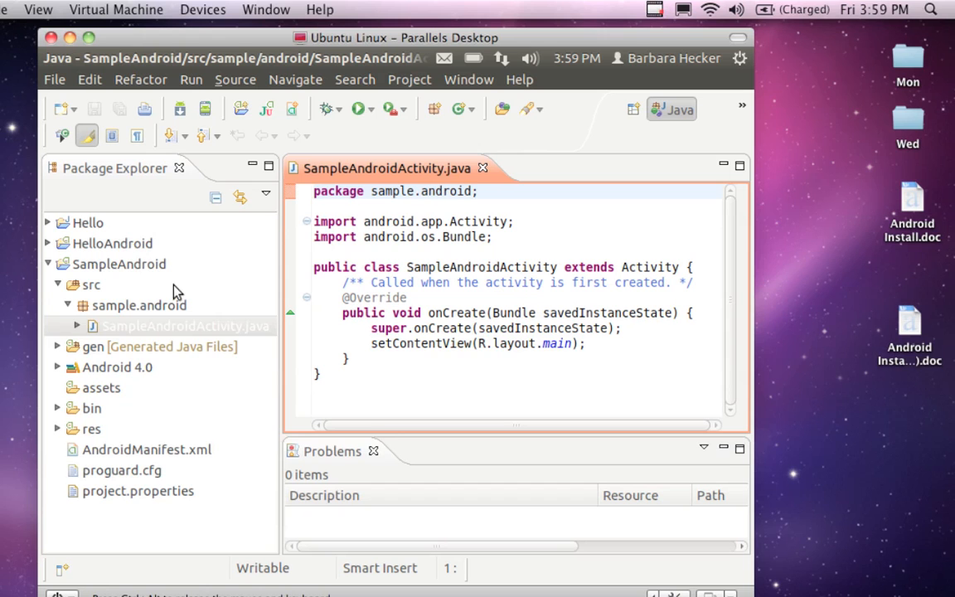
click(120, 265)
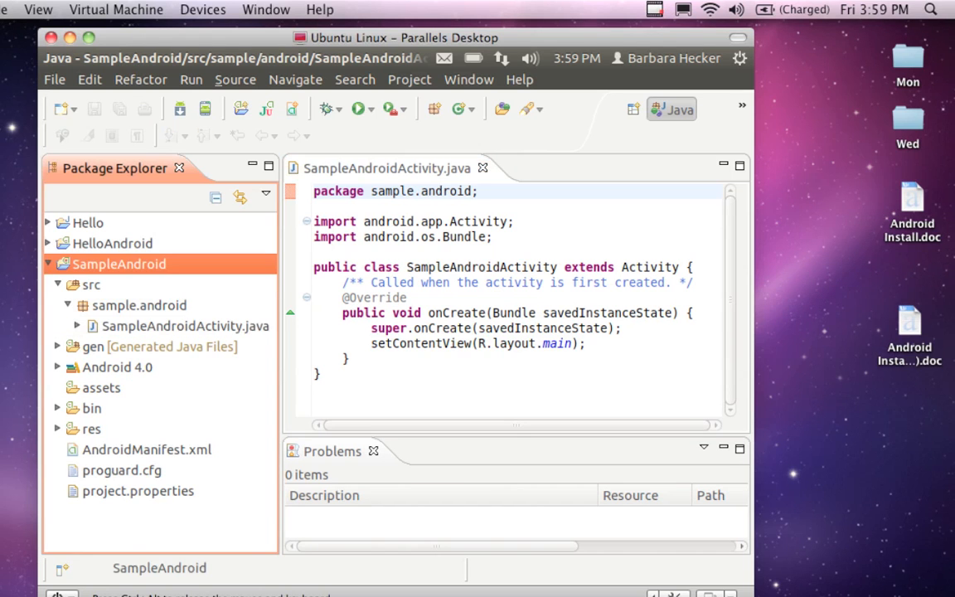
right_click(105, 264)
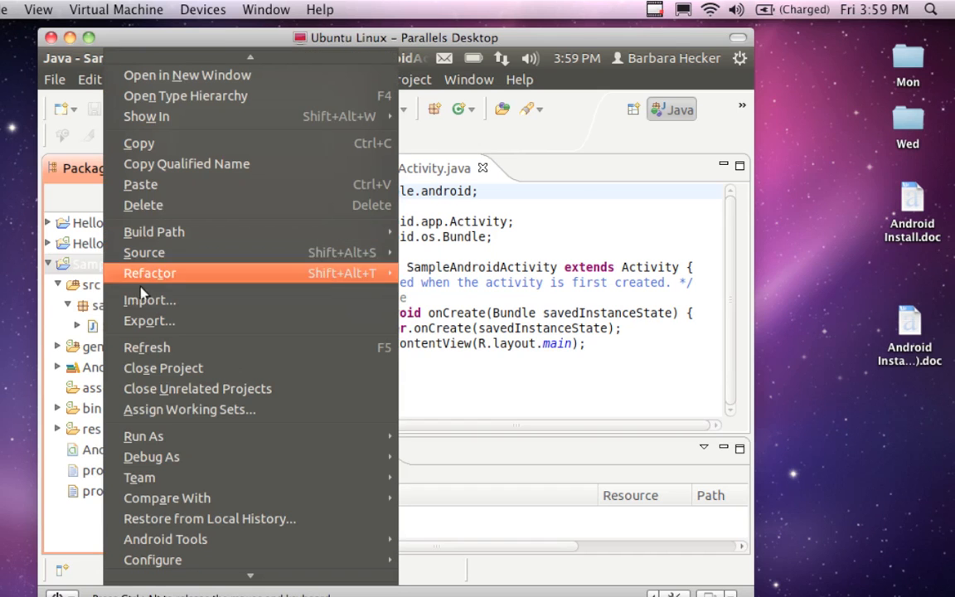
mouse_move(129, 435)
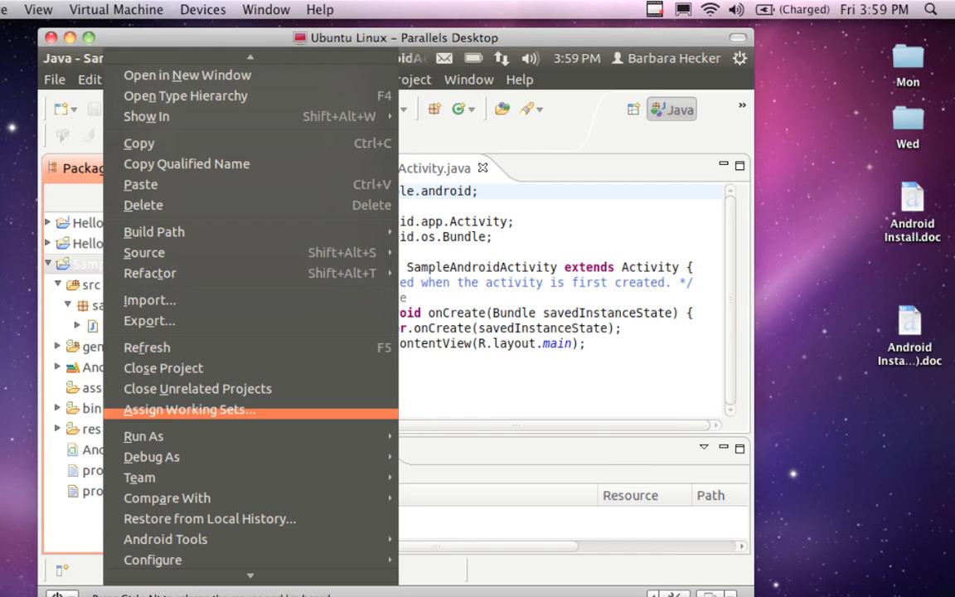
click(129, 433)
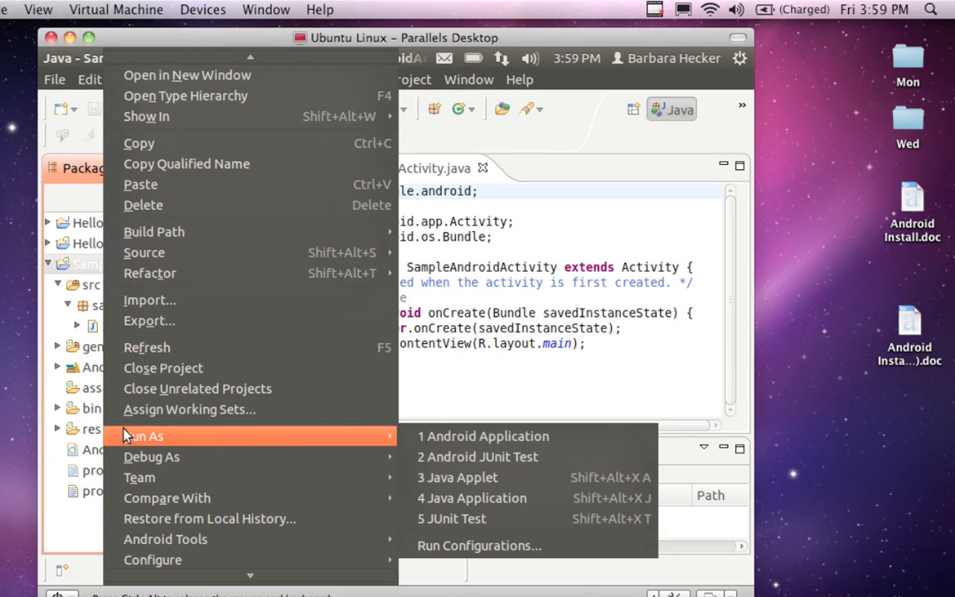
key(Right)
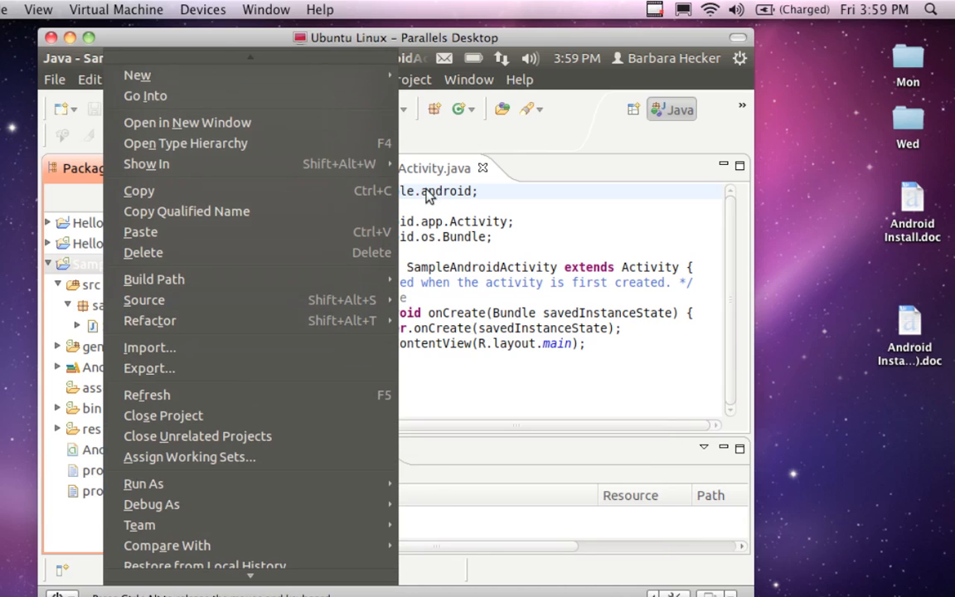
key(Escape)
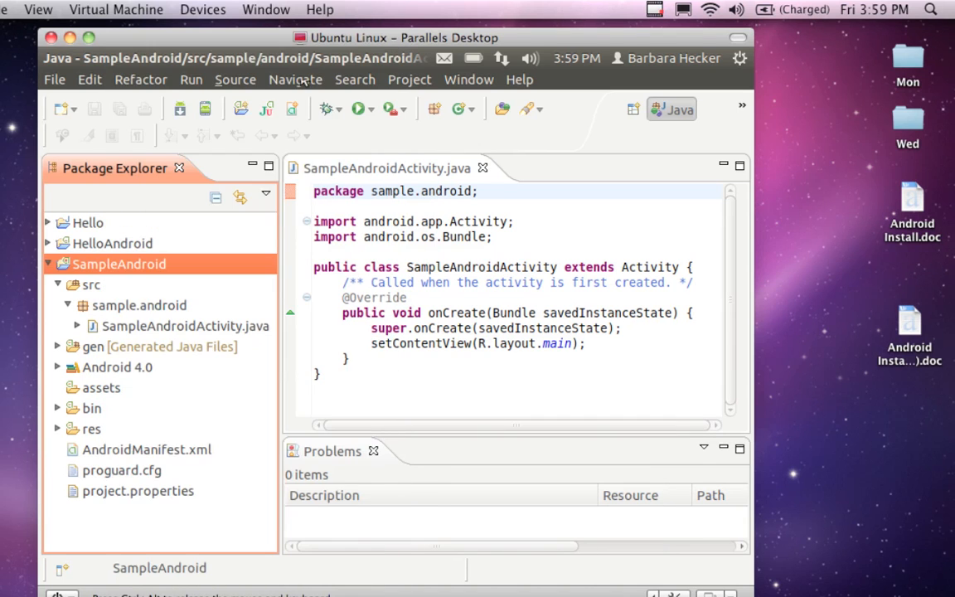
Step: Run the selected SampleAndroid project as an Android application
click(190, 80)
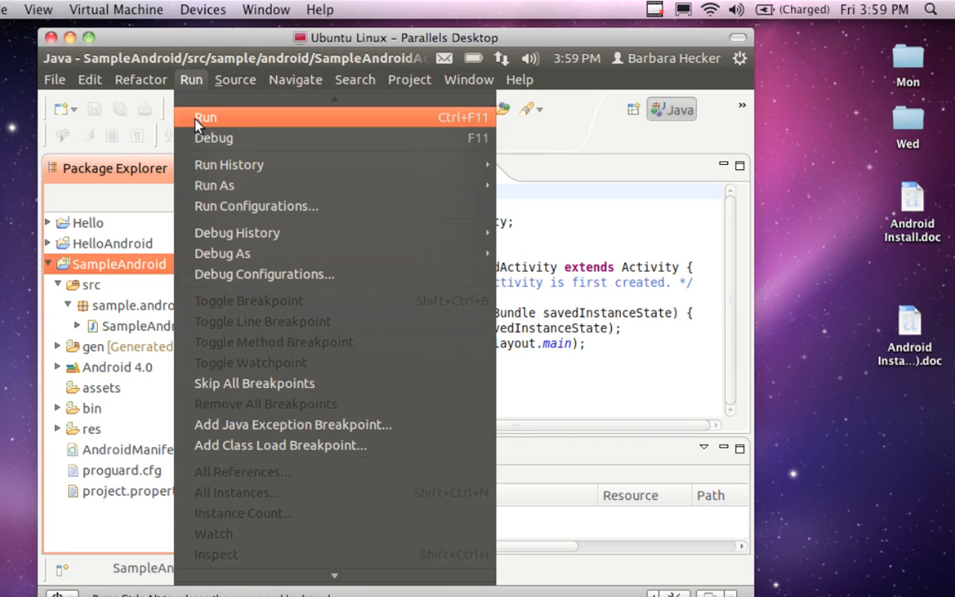
key(Down)
key(Down)
key(Down)
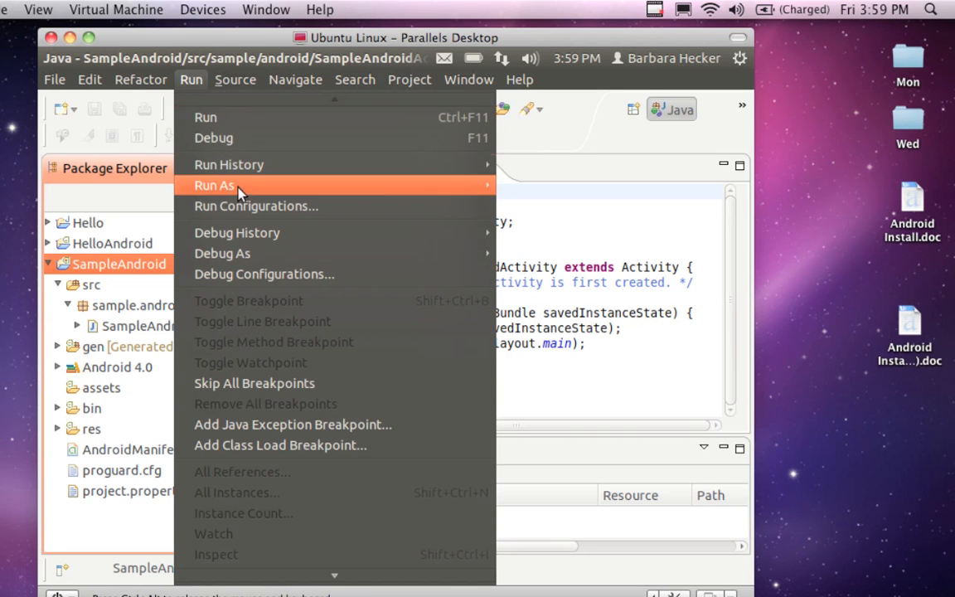
click(551, 185)
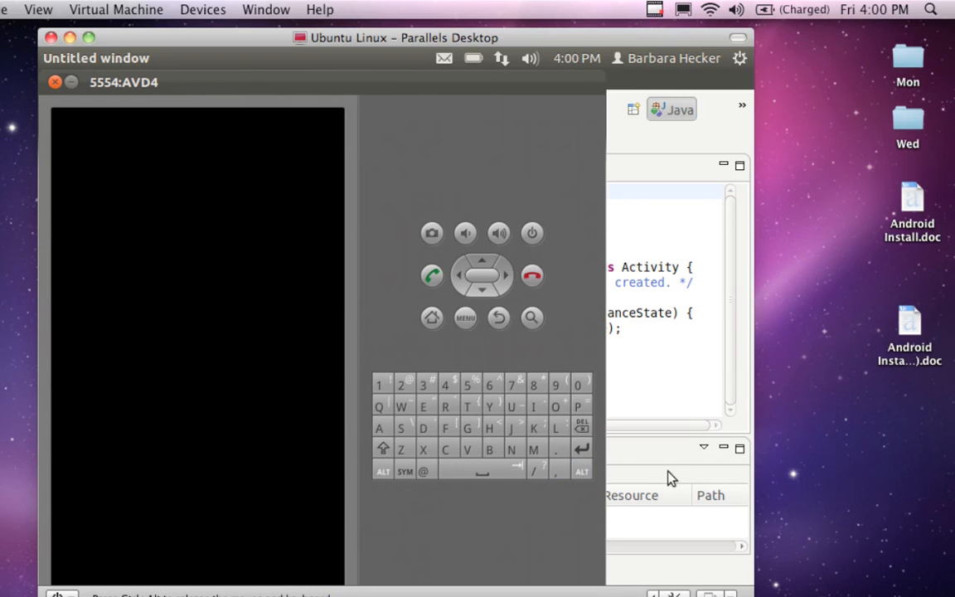
Step: Switch to the SampleAndroidActivity.java editor and back to the AVD4 emulator, moving the emulator window slightly aside
click(612, 418)
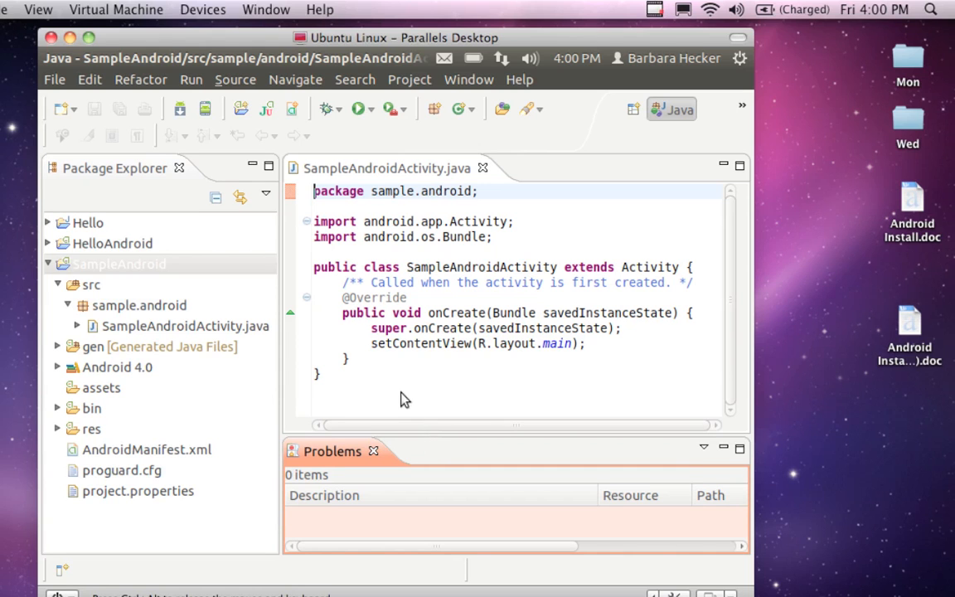
click(524, 180)
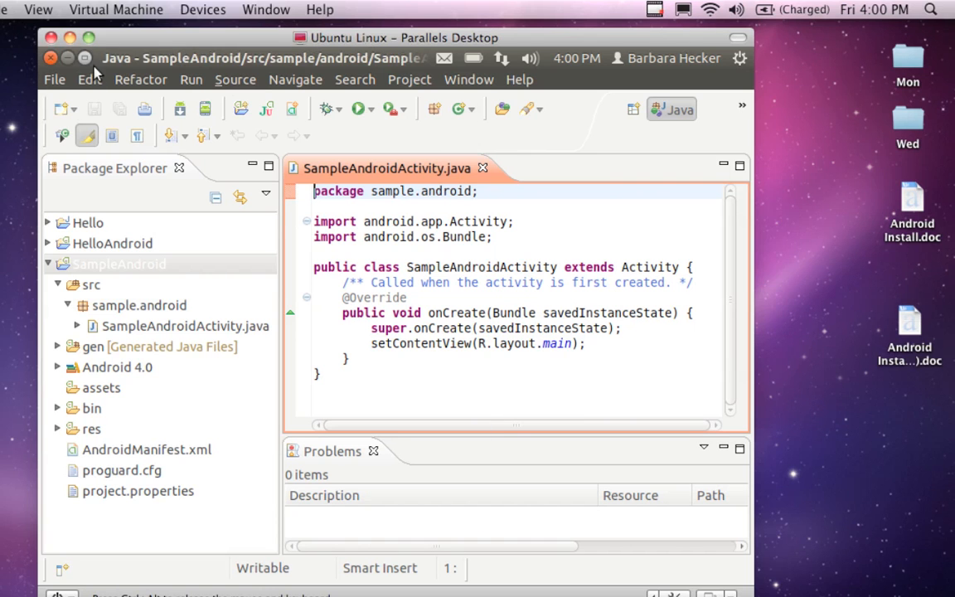
mouse_move(39, 135)
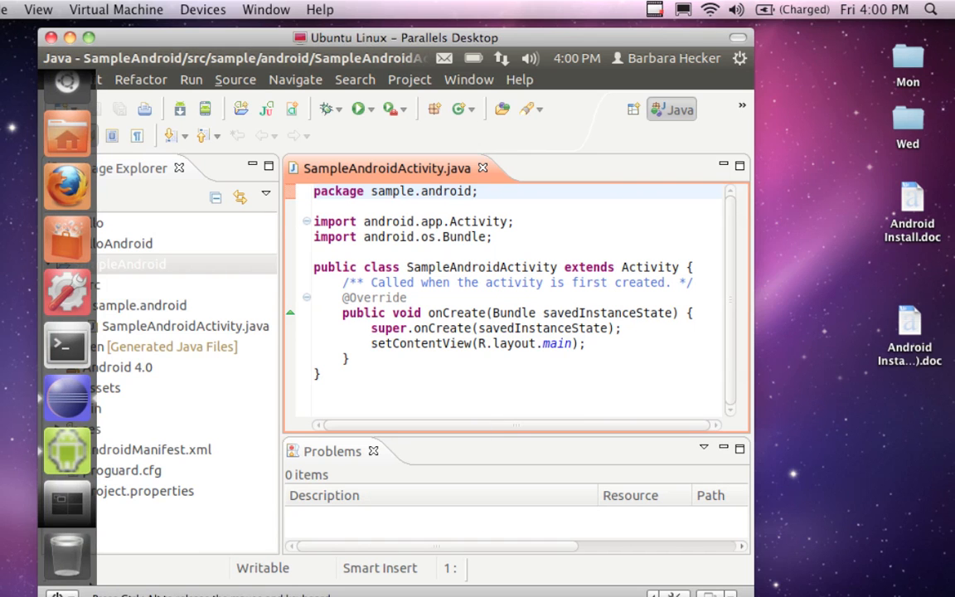
click(52, 417)
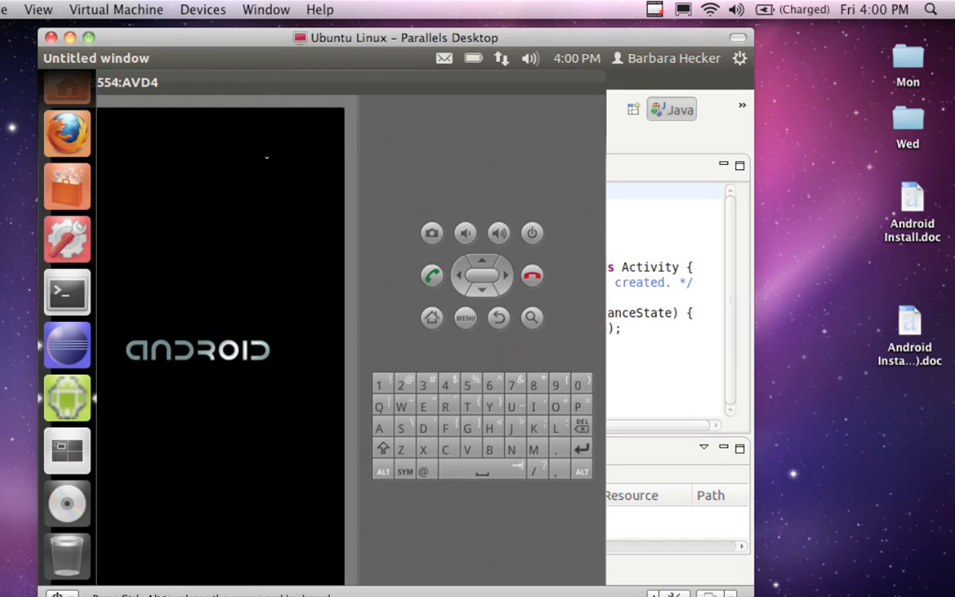
drag(262, 89, 300, 84)
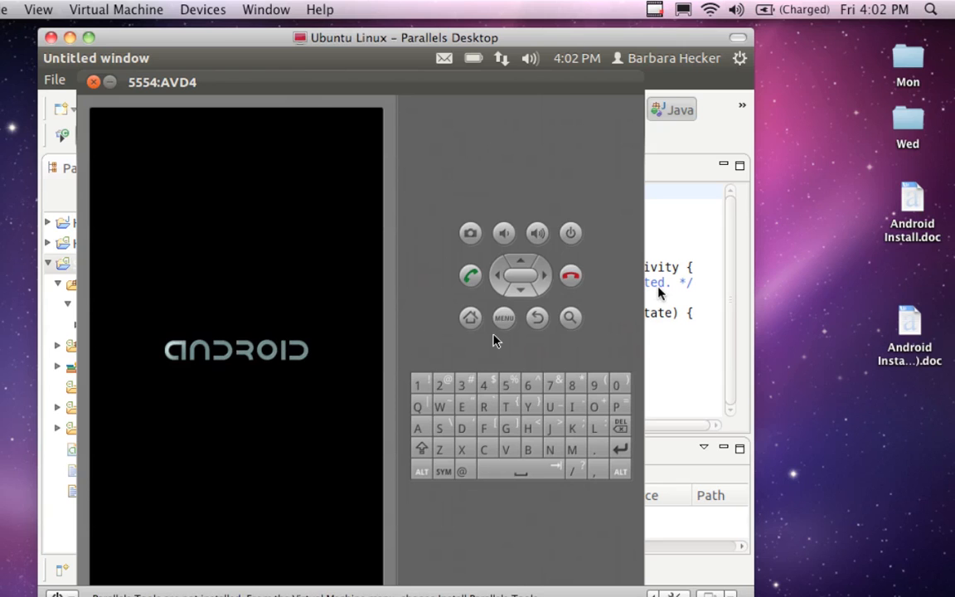
click(655, 9)
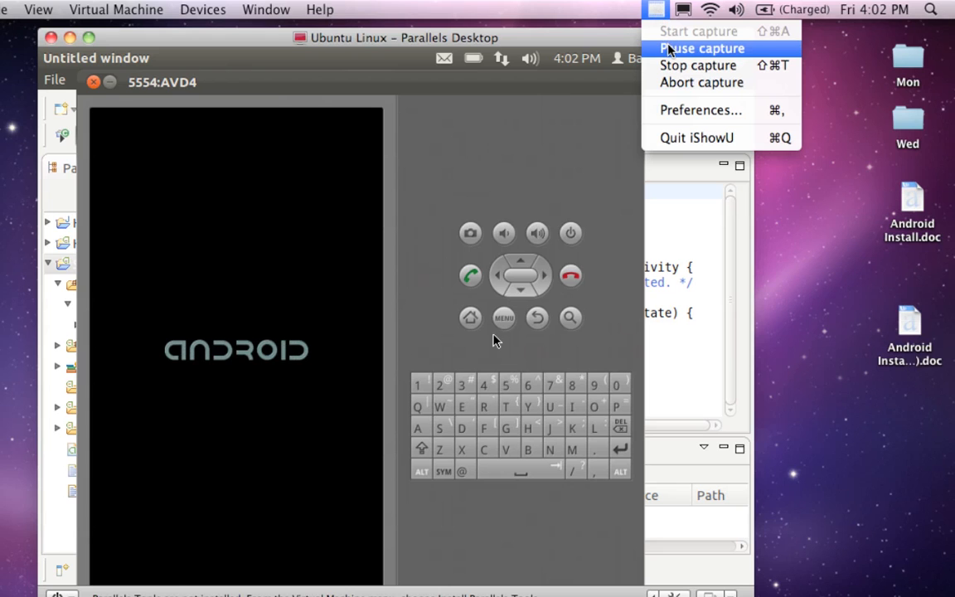
click(669, 50)
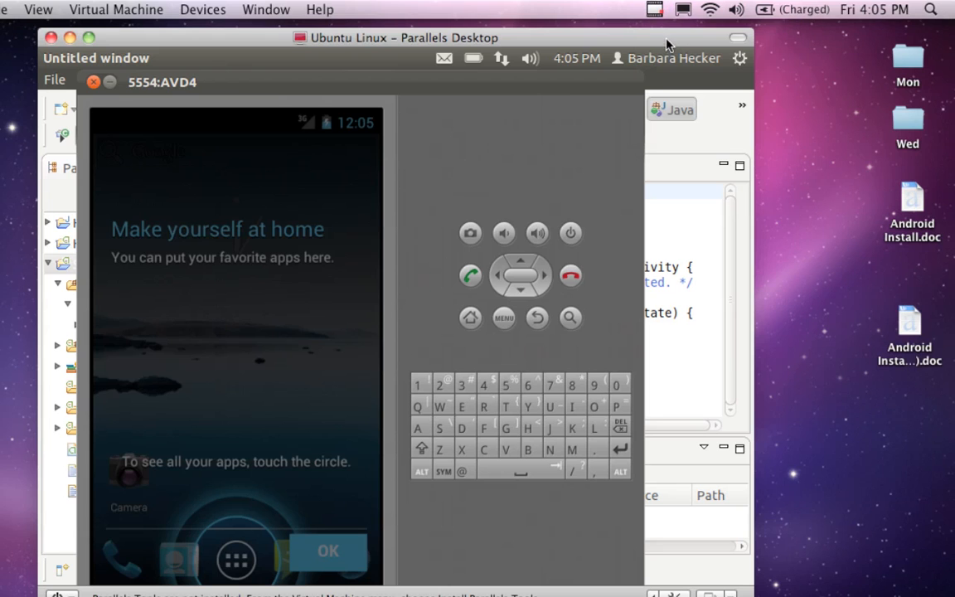
drag(667, 44, 678, 38)
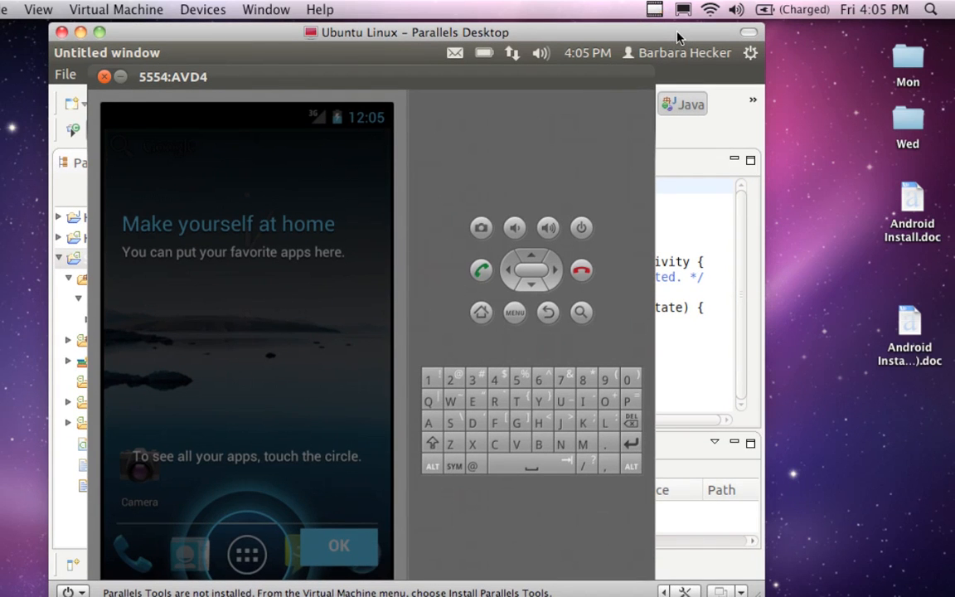
Step: Dismiss the "Make yourself at home" introduction on the AVD4 emulator and try its menu and back controls
click(571, 86)
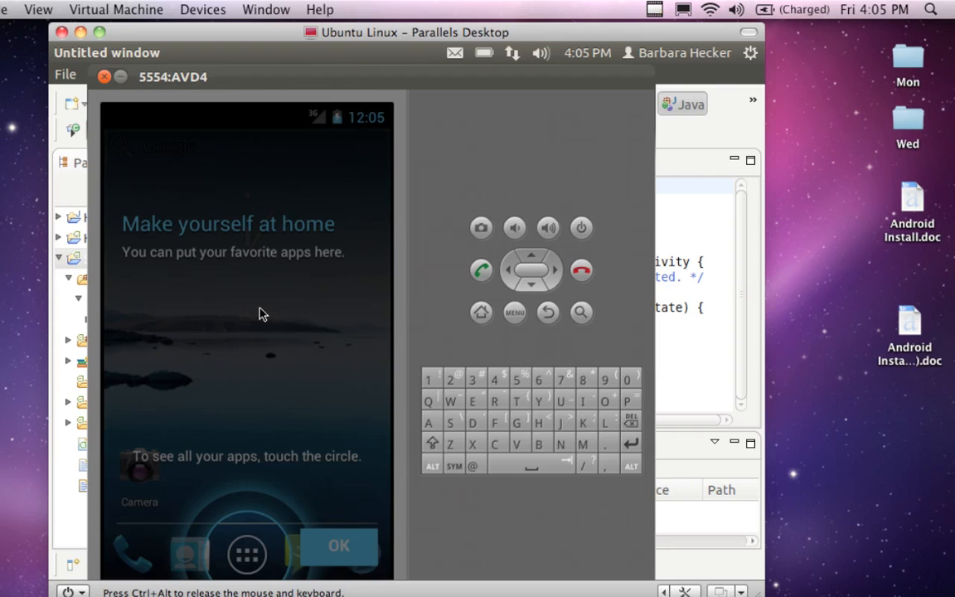
click(333, 537)
click(340, 547)
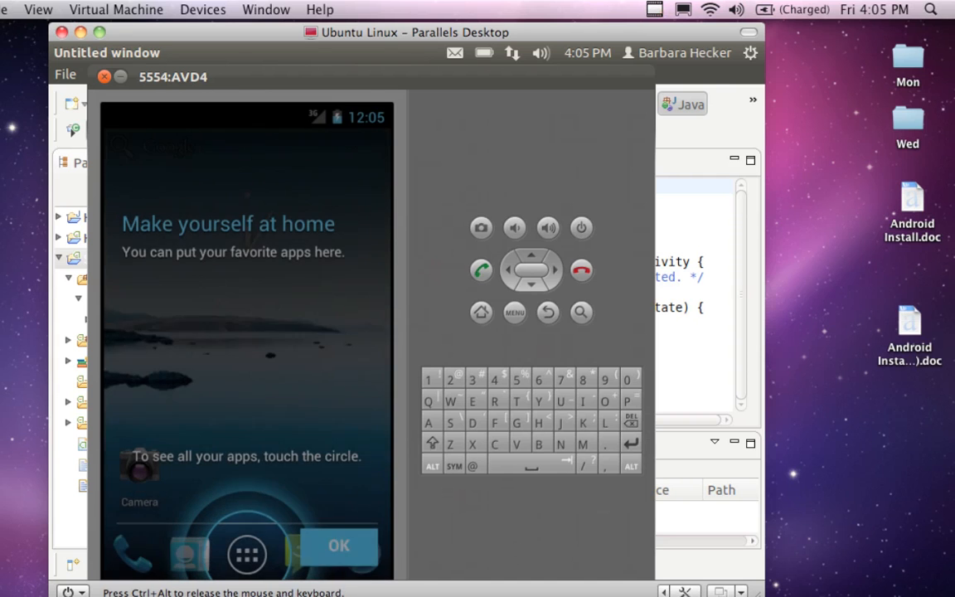
click(338, 552)
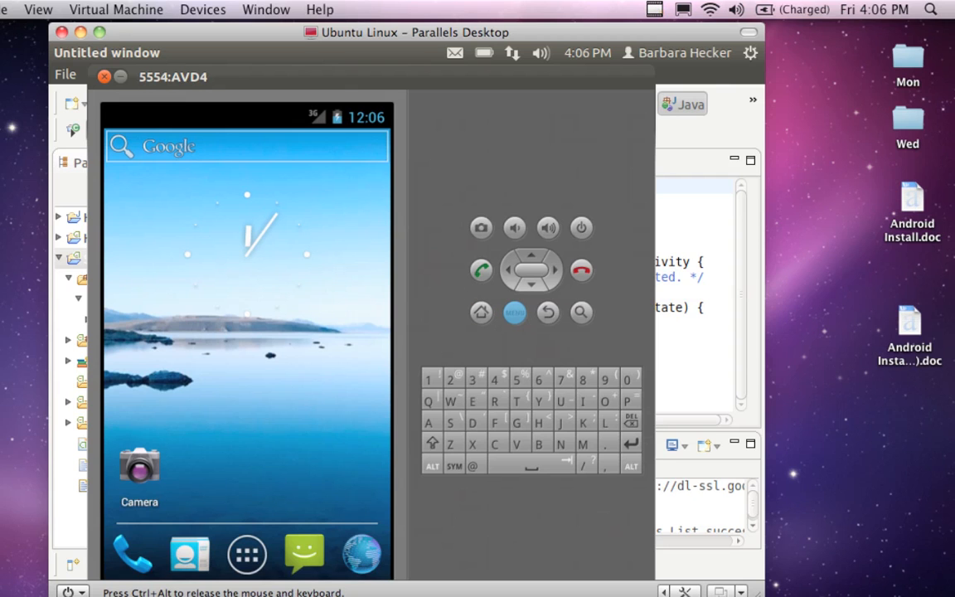
click(515, 312)
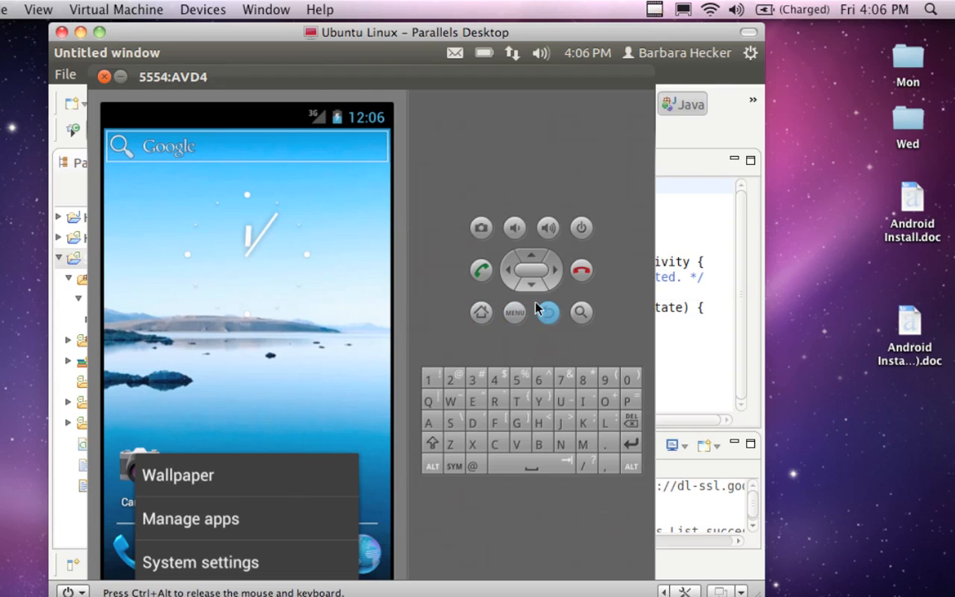
click(548, 313)
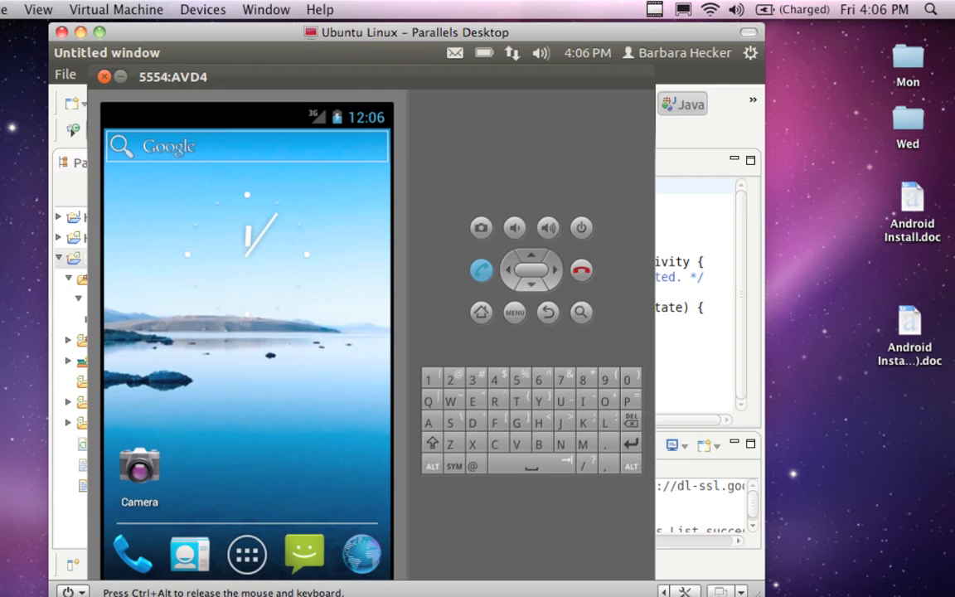
Step: Open the call log on the AVD4 emulator and return to its home screen
click(481, 270)
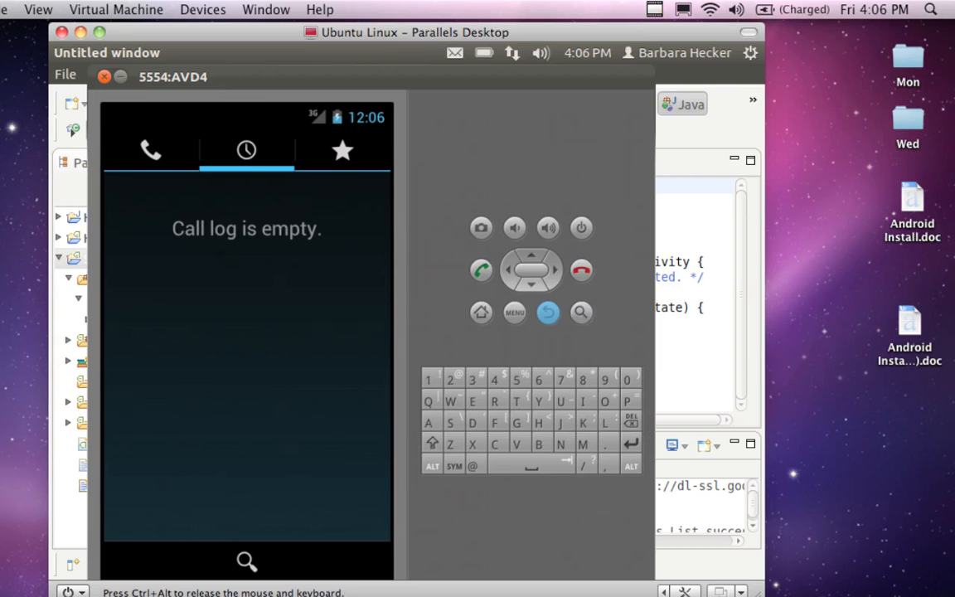
click(548, 312)
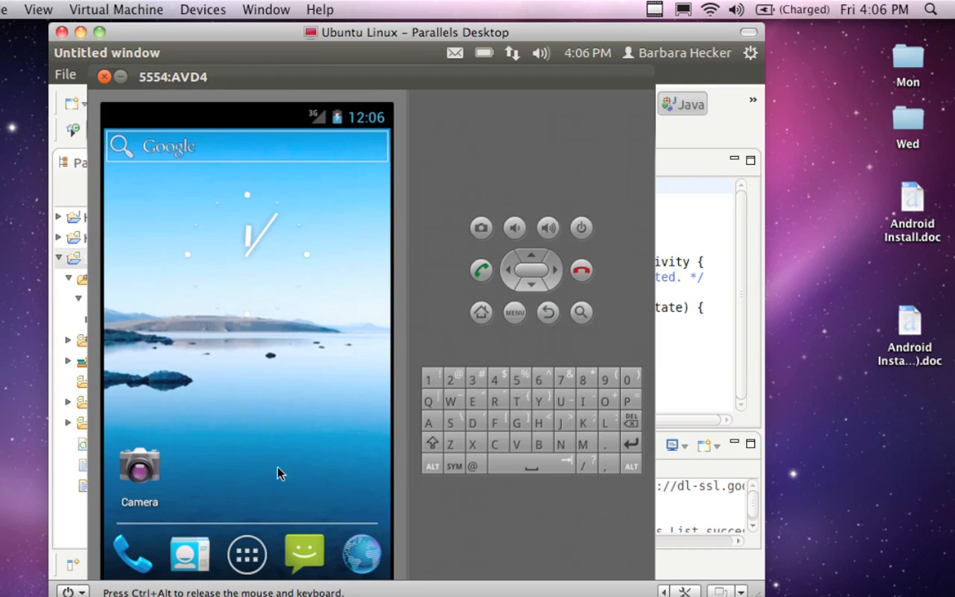
Step: Launch SampleAndroid from the emulator's app list, dismissing the list's introduction on the way, and return to the list
click(246, 554)
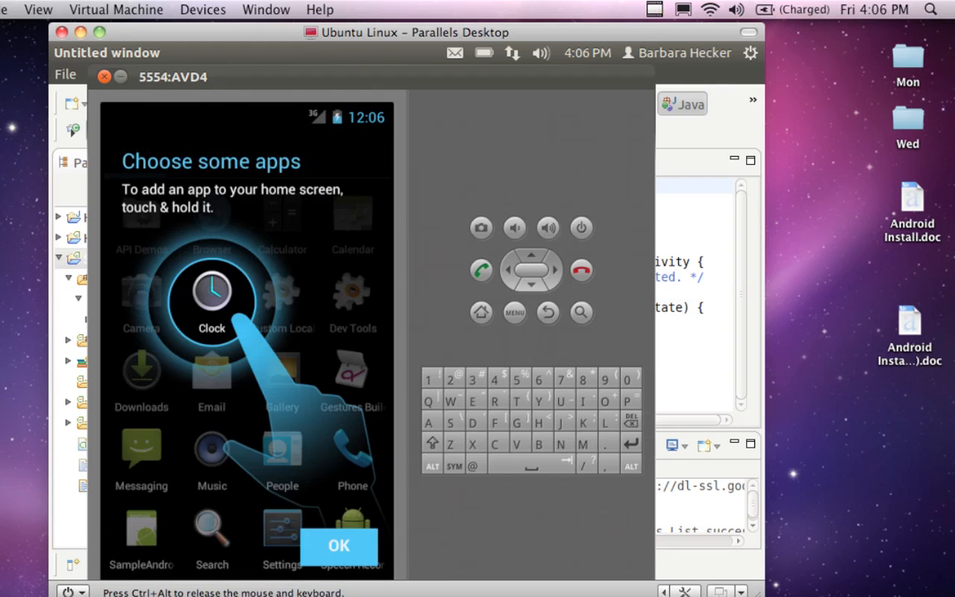
click(312, 547)
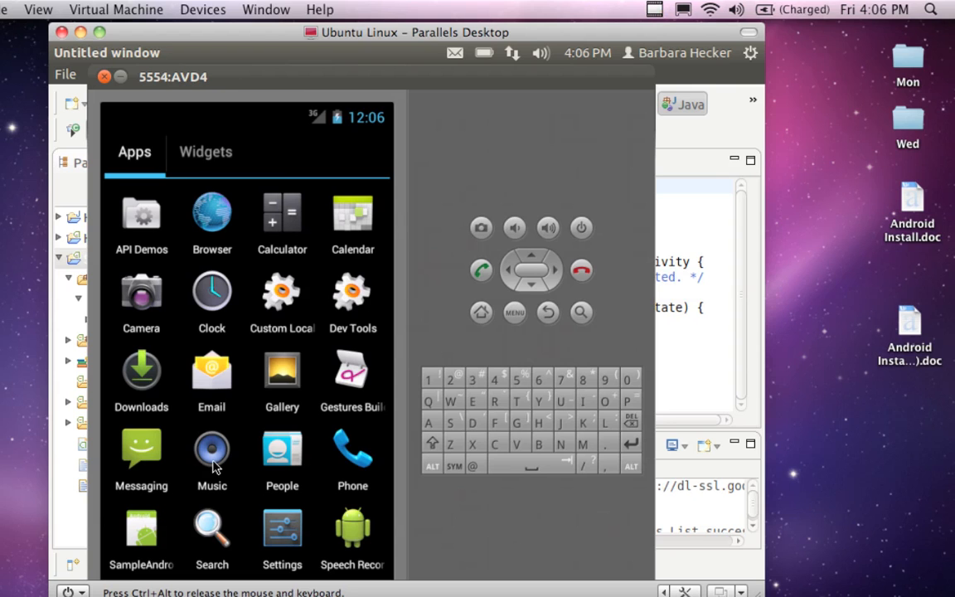
drag(212, 465, 183, 507)
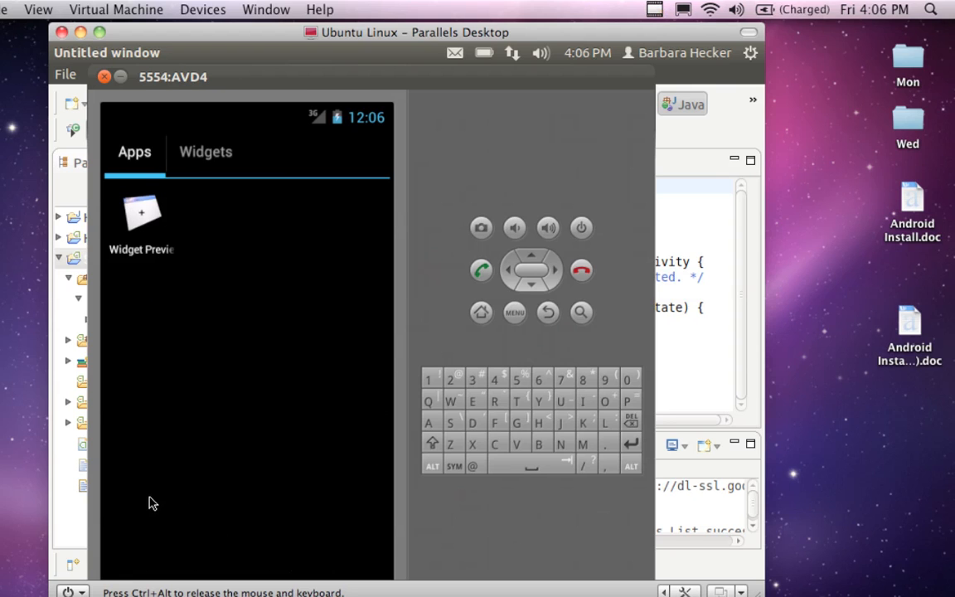
drag(145, 488, 219, 466)
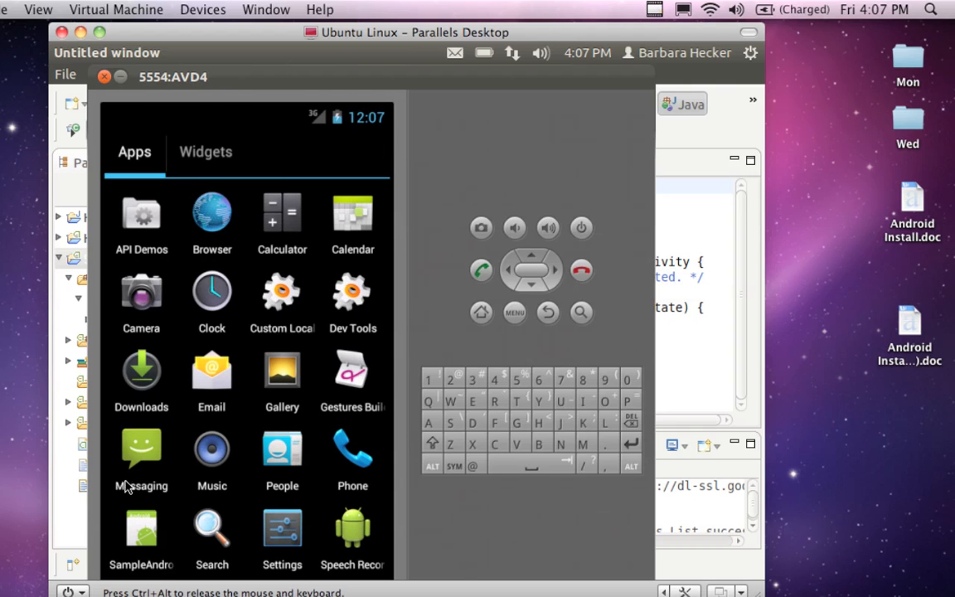
click(129, 522)
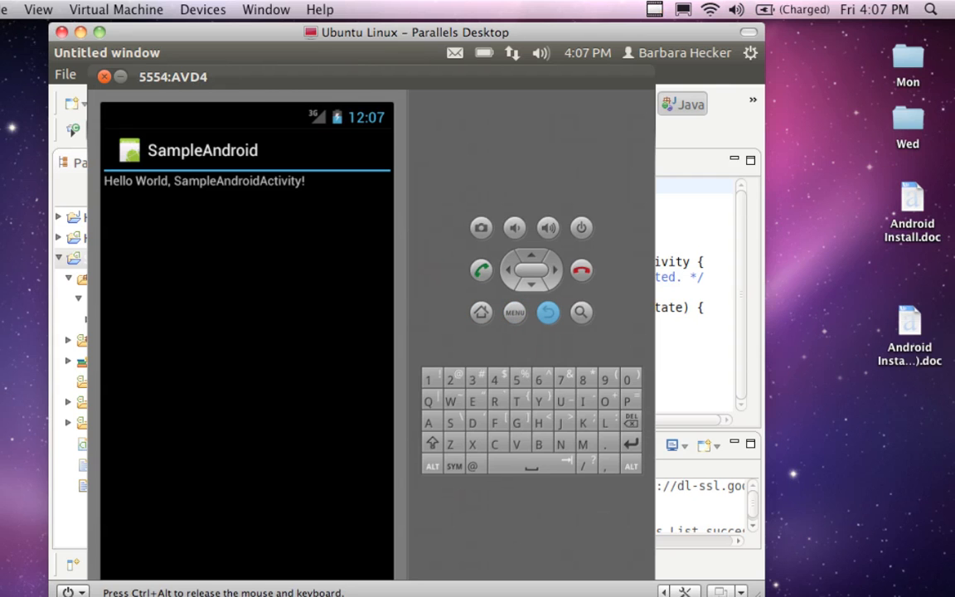
click(548, 312)
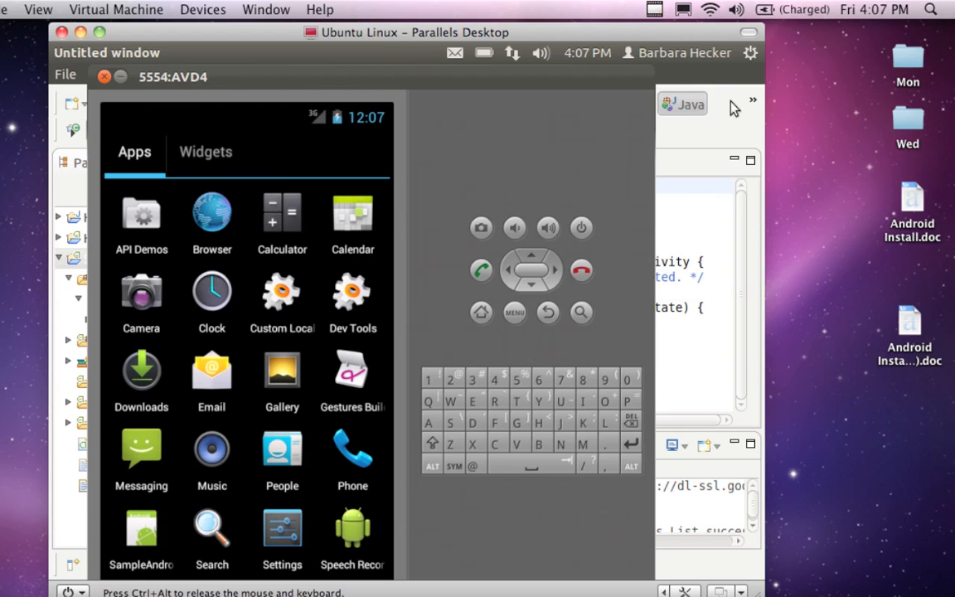
Step: Switch to Eclipse, enlarge the Console view and examine the SampleAndroid launch messages
click(719, 143)
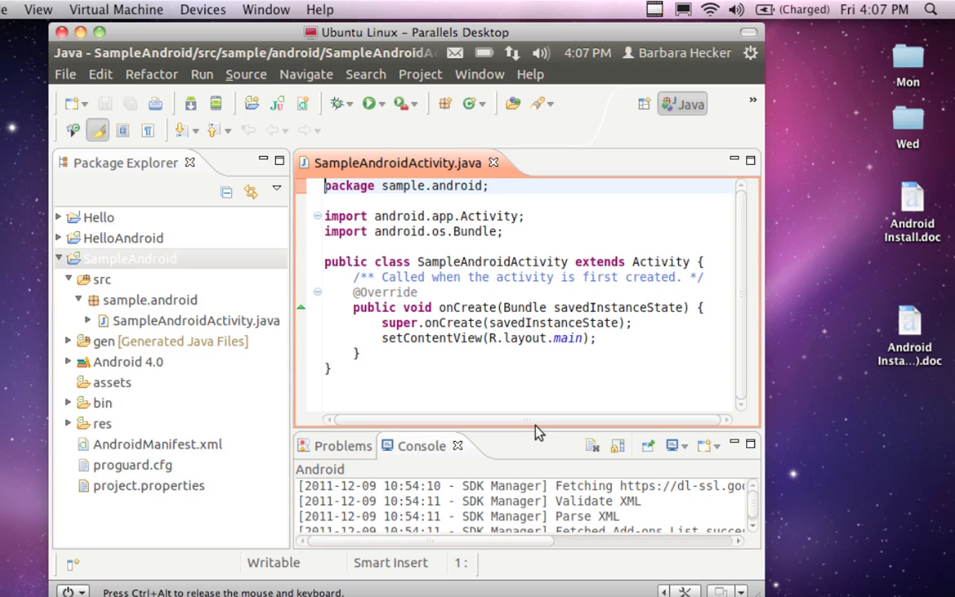
drag(537, 429, 558, 217)
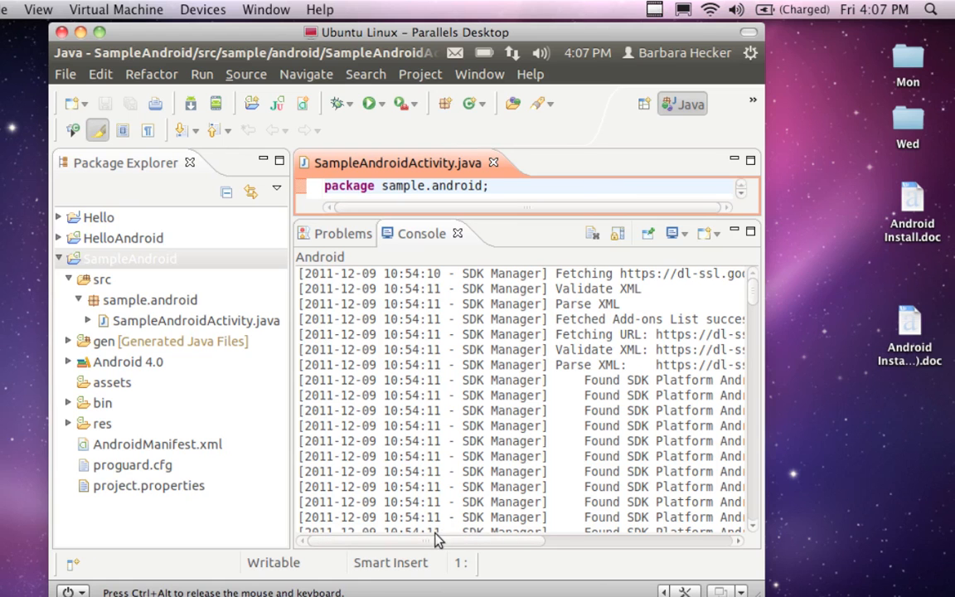
drag(435, 532, 489, 524)
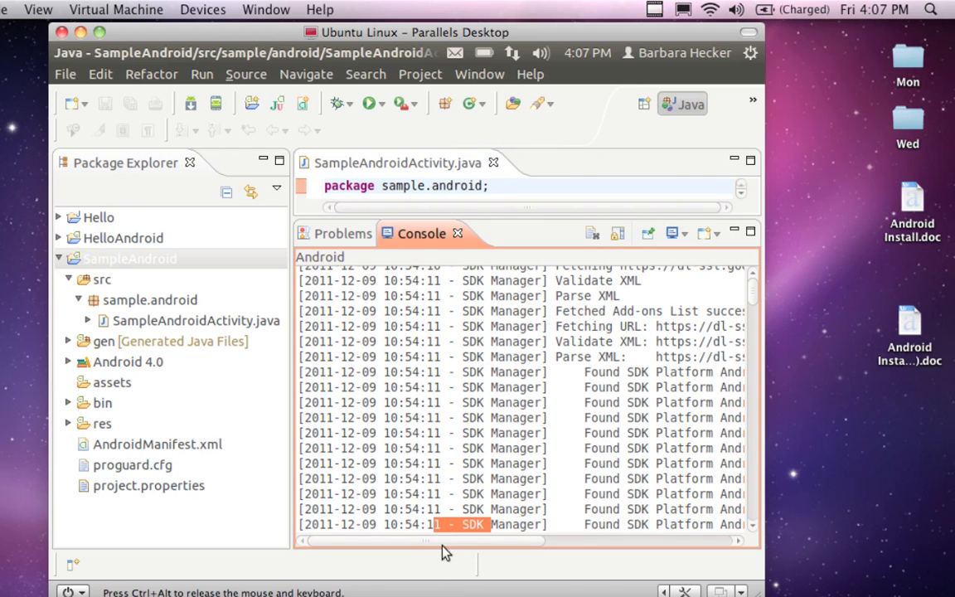
scroll(465, 535, right, 3)
scroll(531, 526, right, 5)
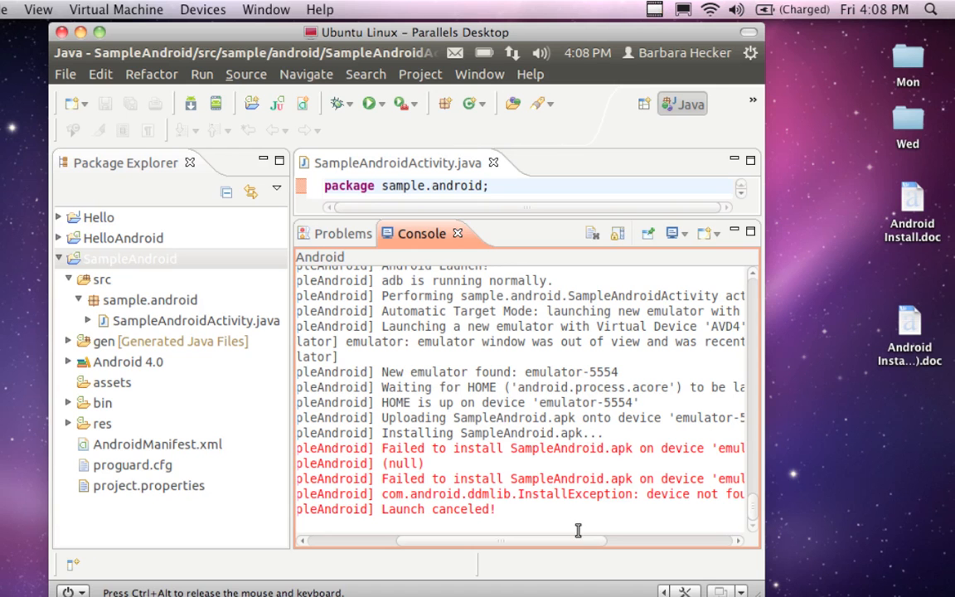
drag(555, 546, 618, 546)
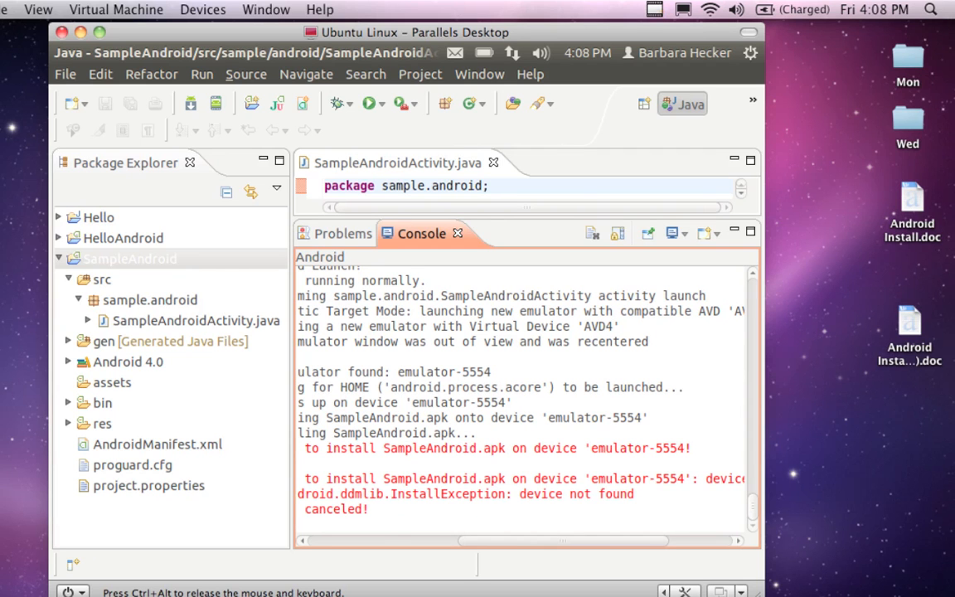
drag(609, 539, 576, 525)
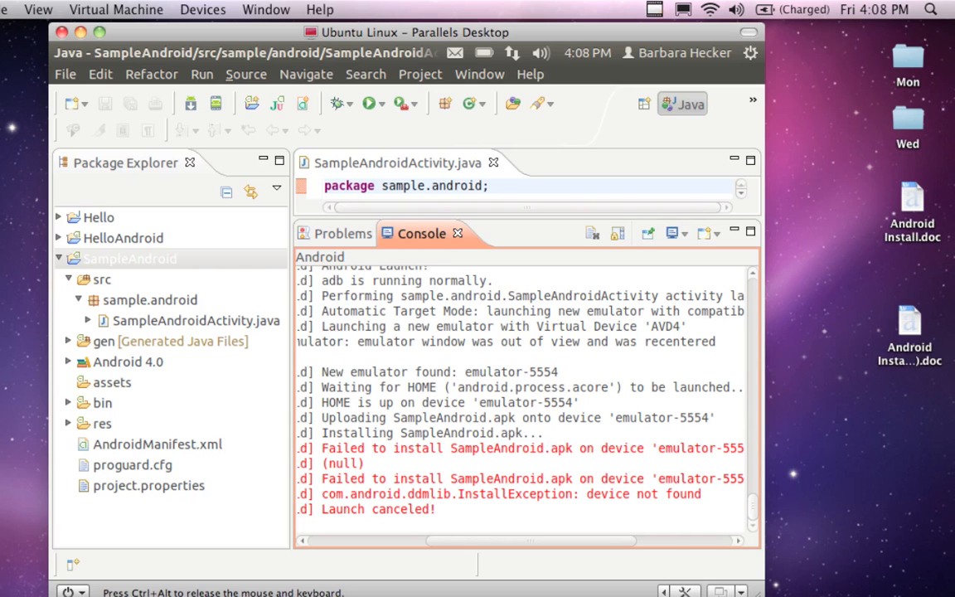
drag(576, 525, 573, 521)
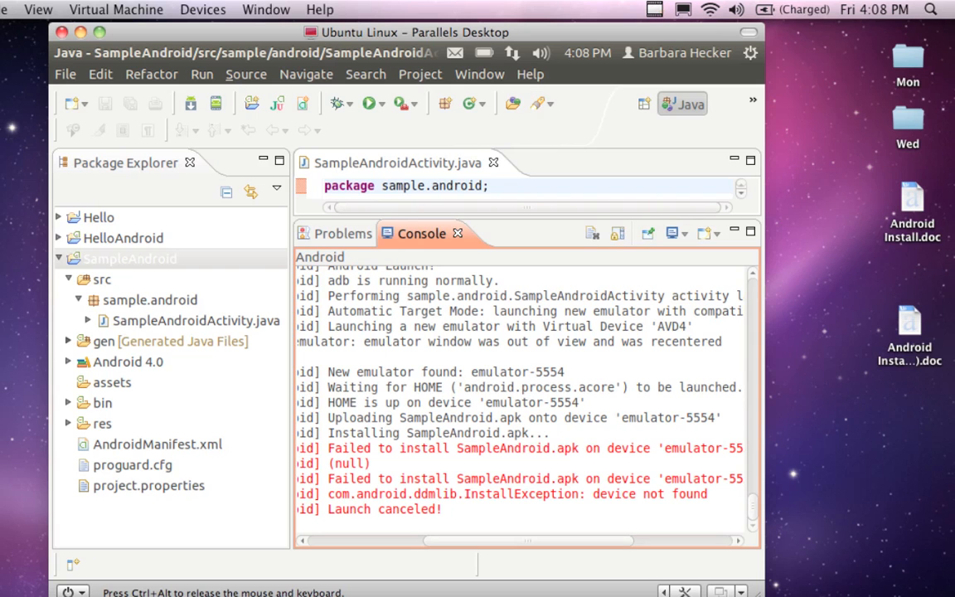
Step: Bring the AVD4 emulator back up, shift its window slightly and leave the SampleAndroid app for the app list
mouse_move(47, 315)
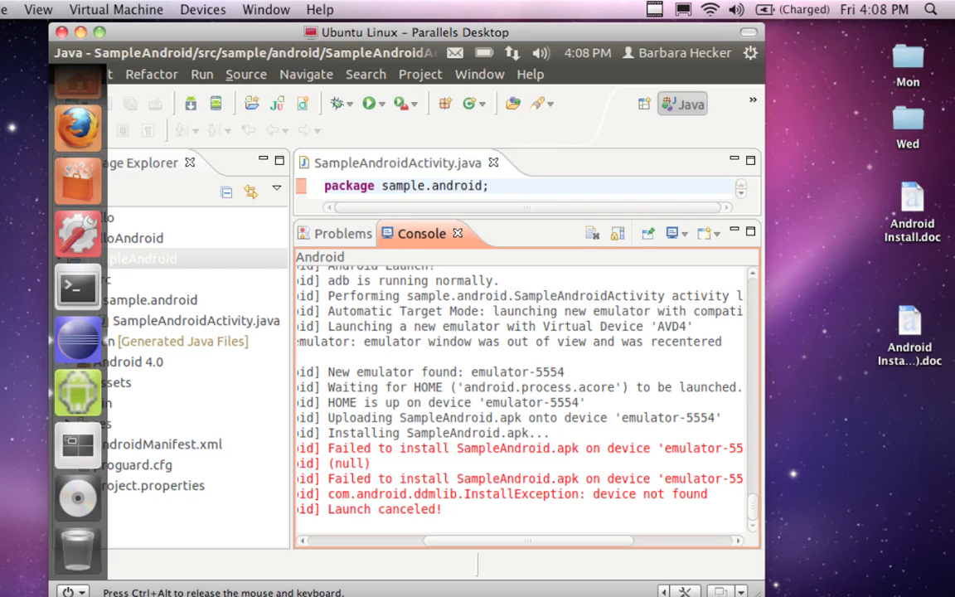
click(78, 393)
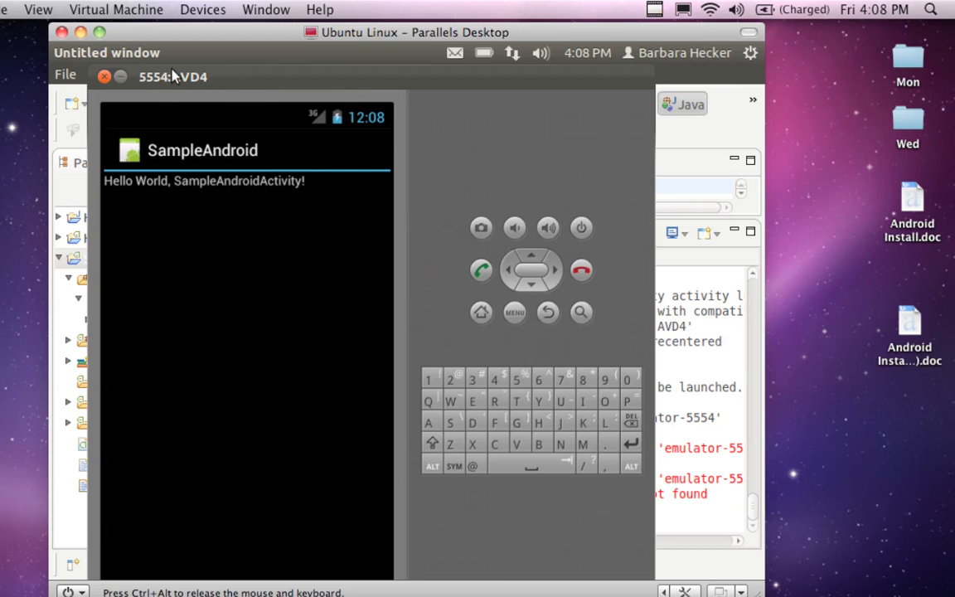
drag(222, 80, 218, 80)
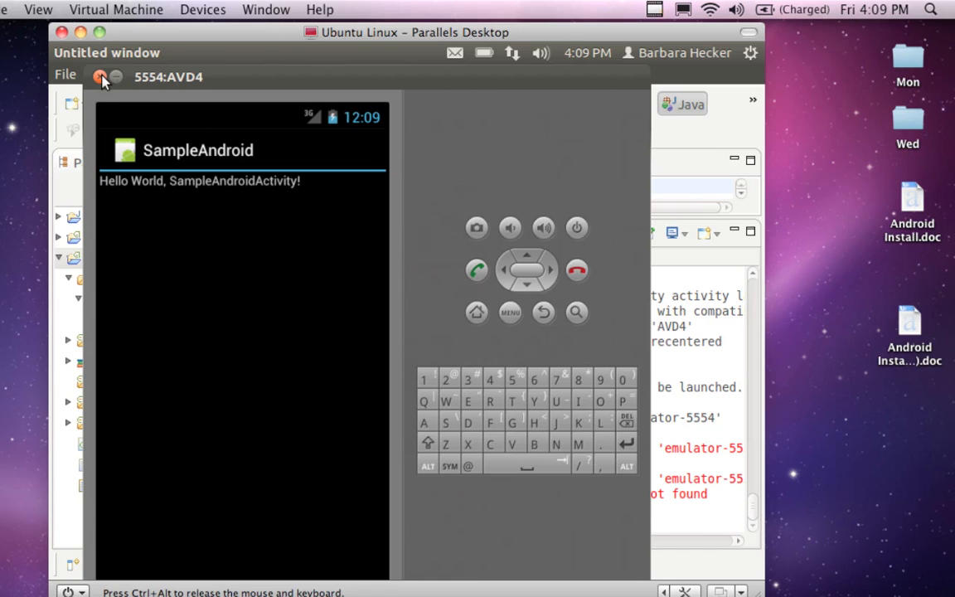
drag(211, 70, 219, 70)
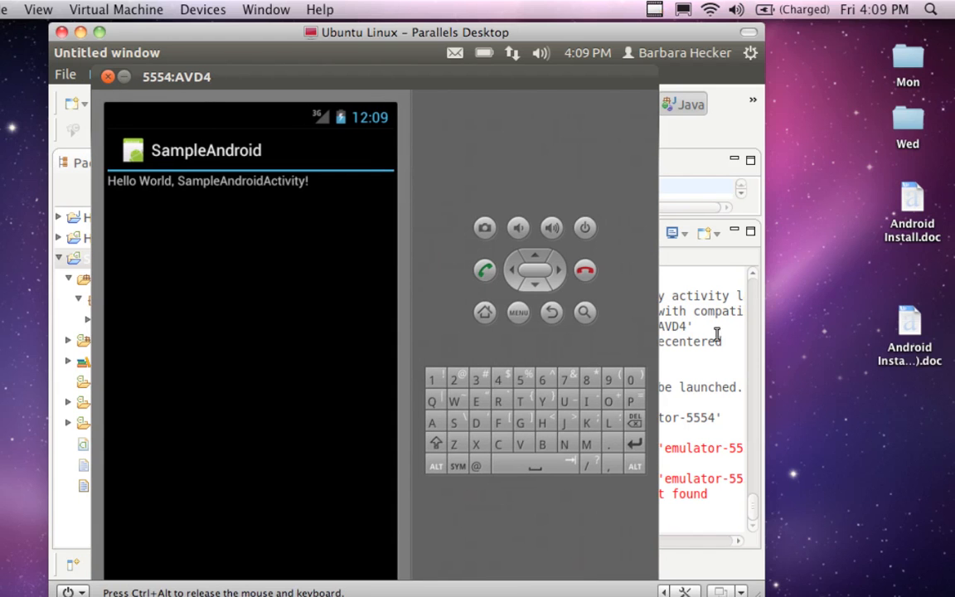
click(552, 312)
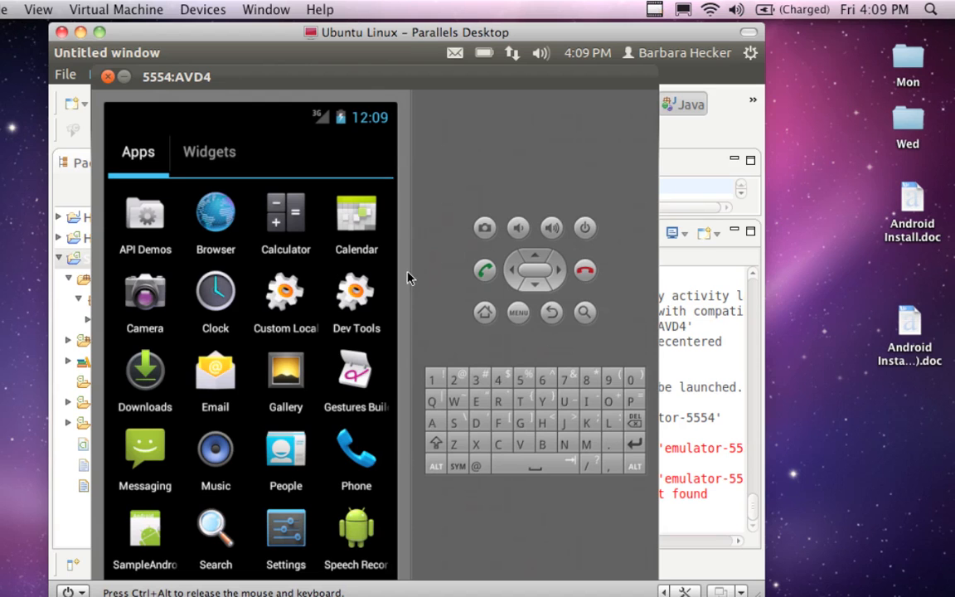
Step: Return to Eclipse and shrink the Console view to give the code editor more height
click(693, 313)
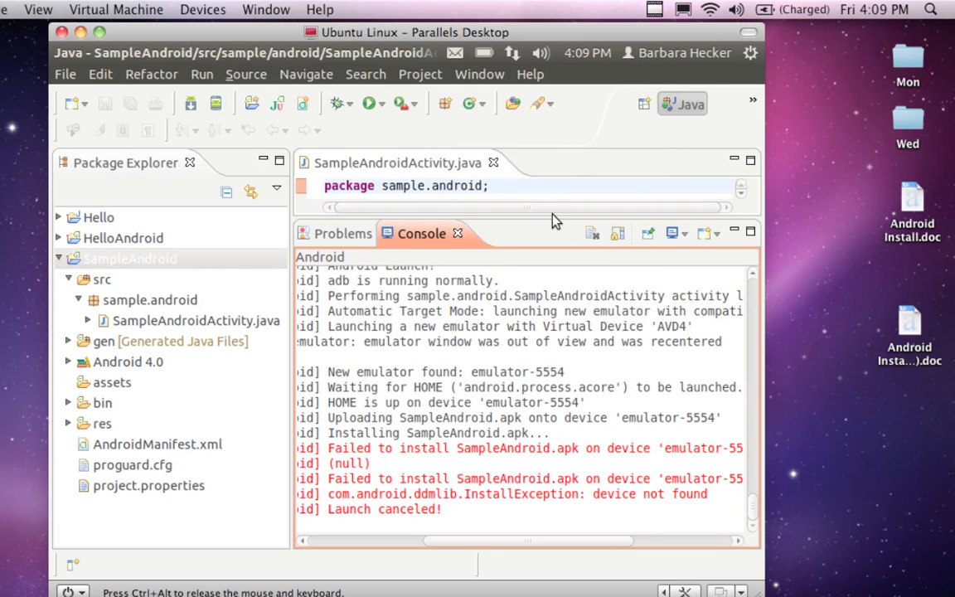
drag(556, 218, 539, 428)
drag(498, 395, 496, 398)
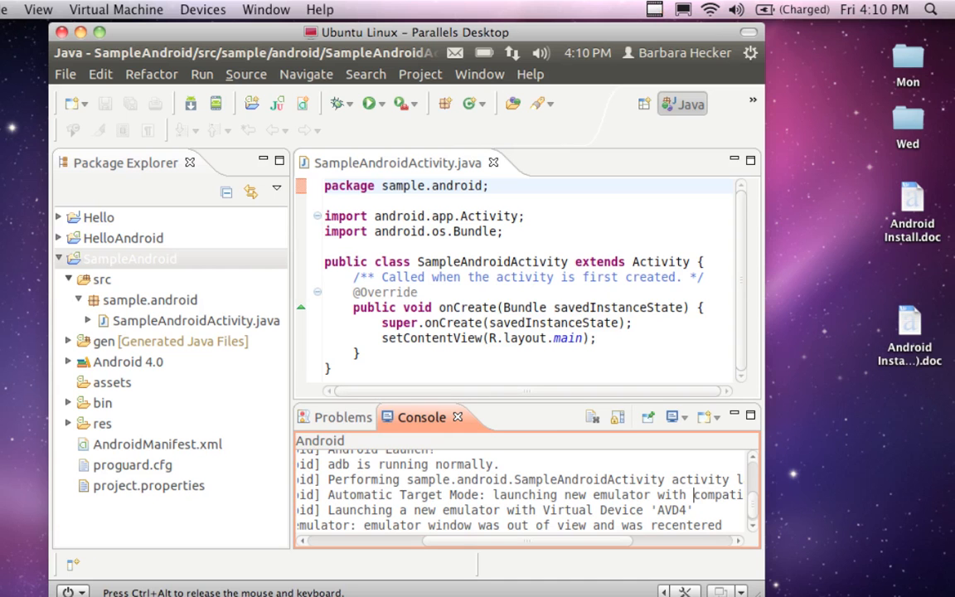
Step: Collapse the src folder of SampleAndroid and open the project's AndroidManifest.xml
click(67, 280)
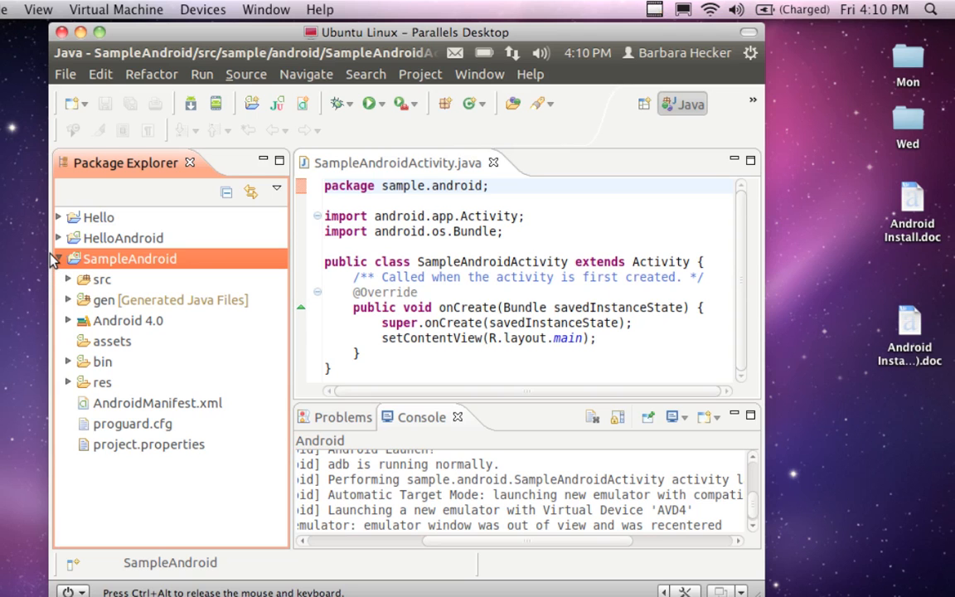
mouse_move(50, 258)
click(75, 403)
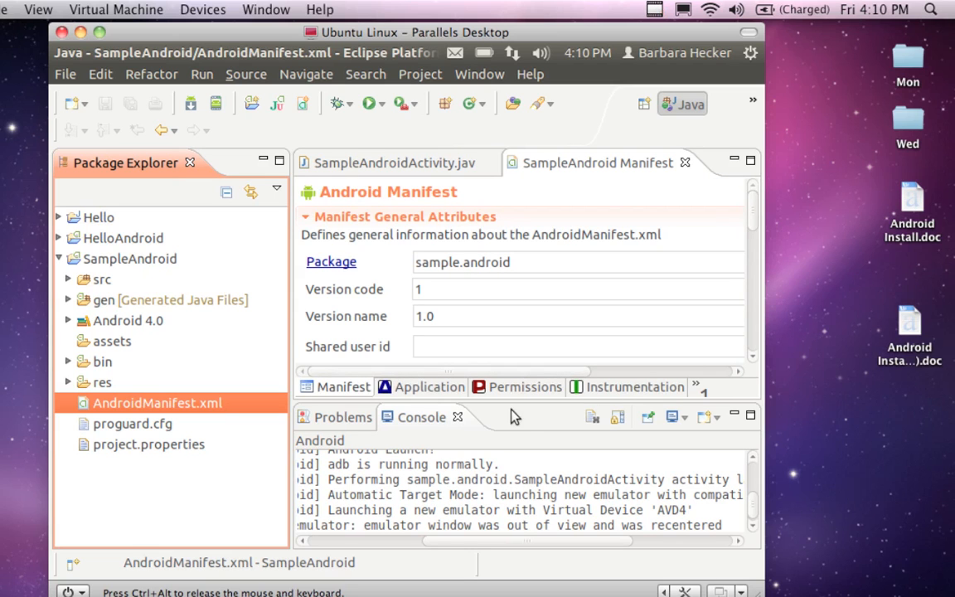
Step: Close the Console and Problems views and look through the manifest's general attributes and extras
click(446, 364)
click(459, 419)
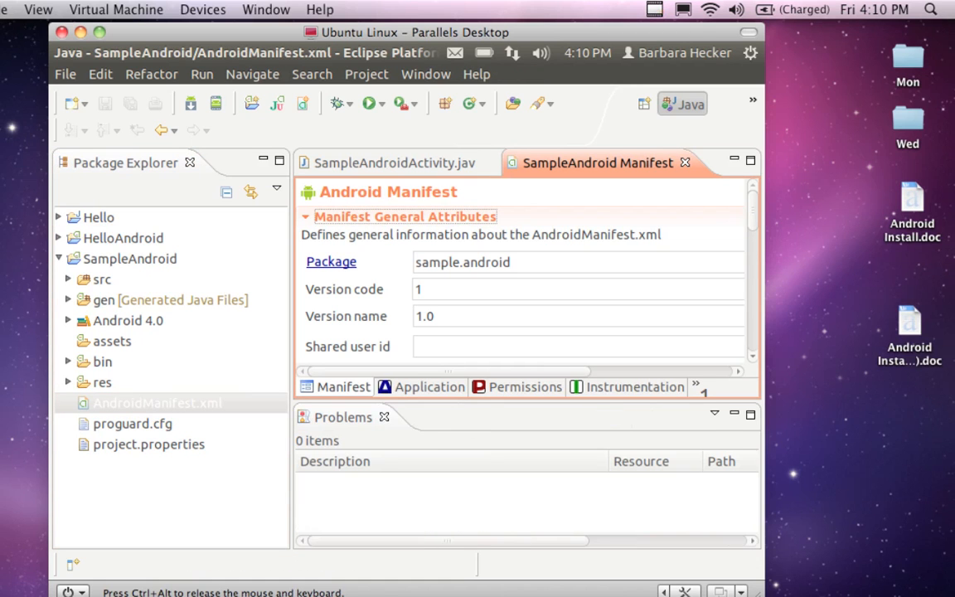
click(384, 416)
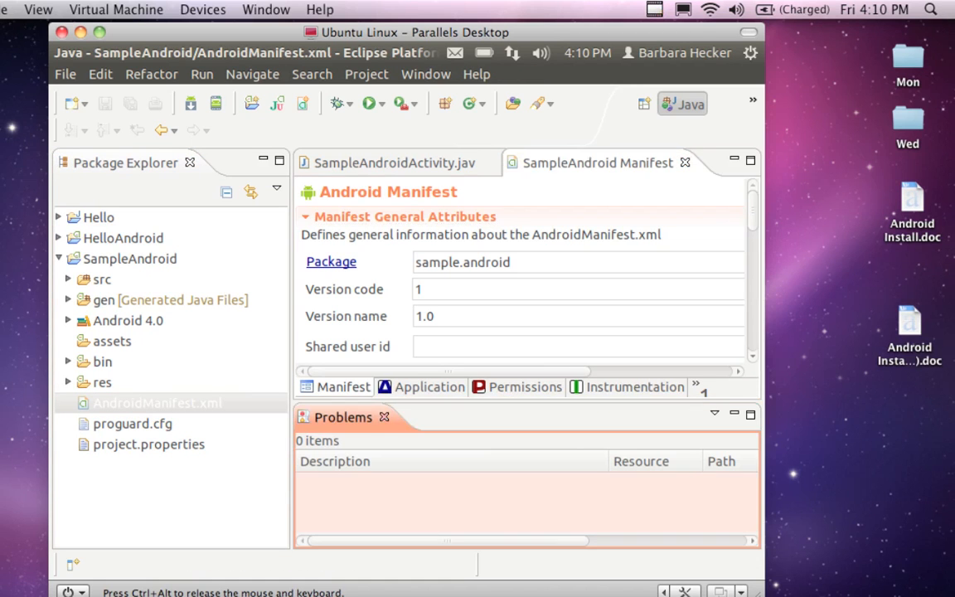
click(384, 417)
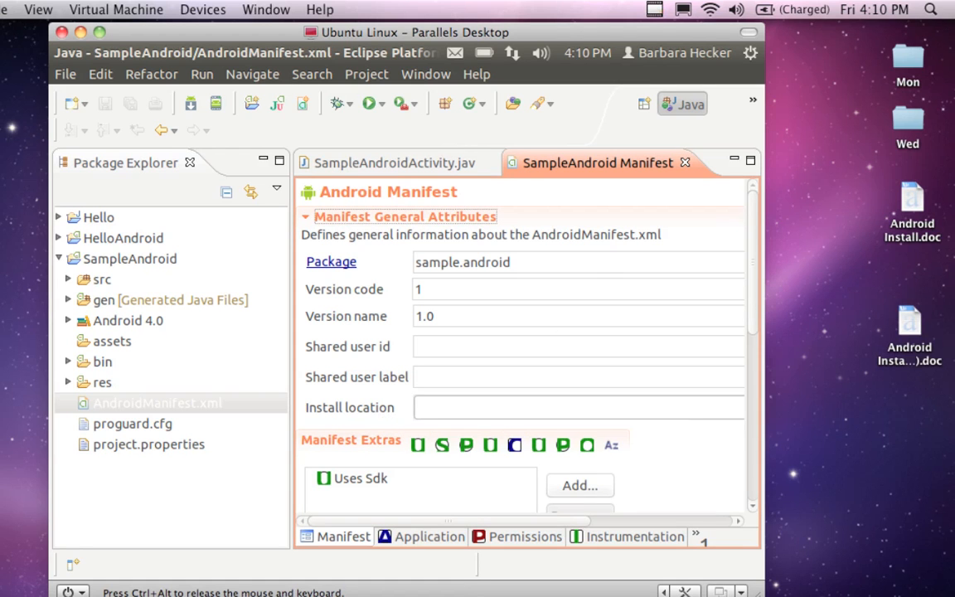
scroll(603, 259, down, 1)
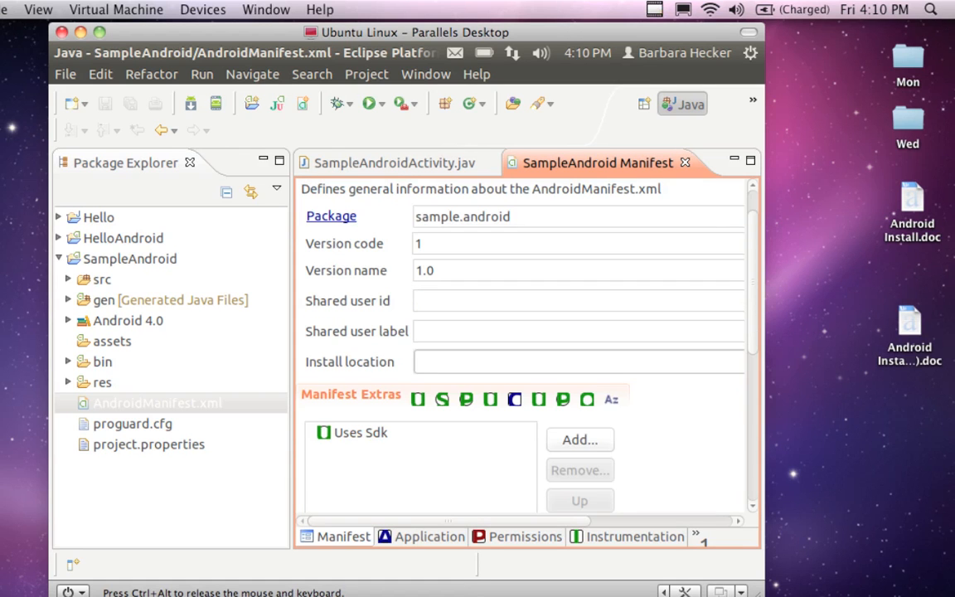
scroll(522, 332, up, 1)
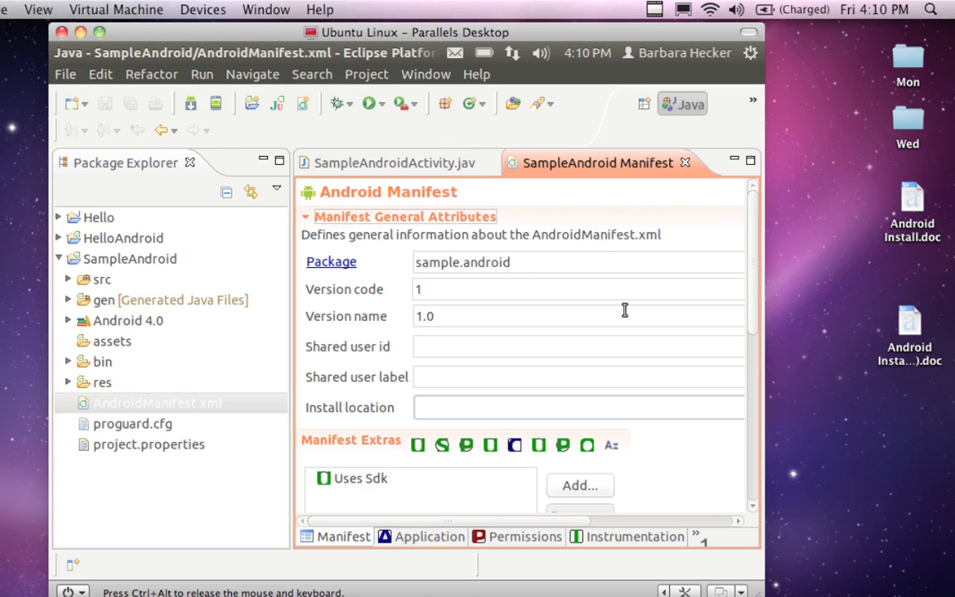
scroll(622, 308, down, 3)
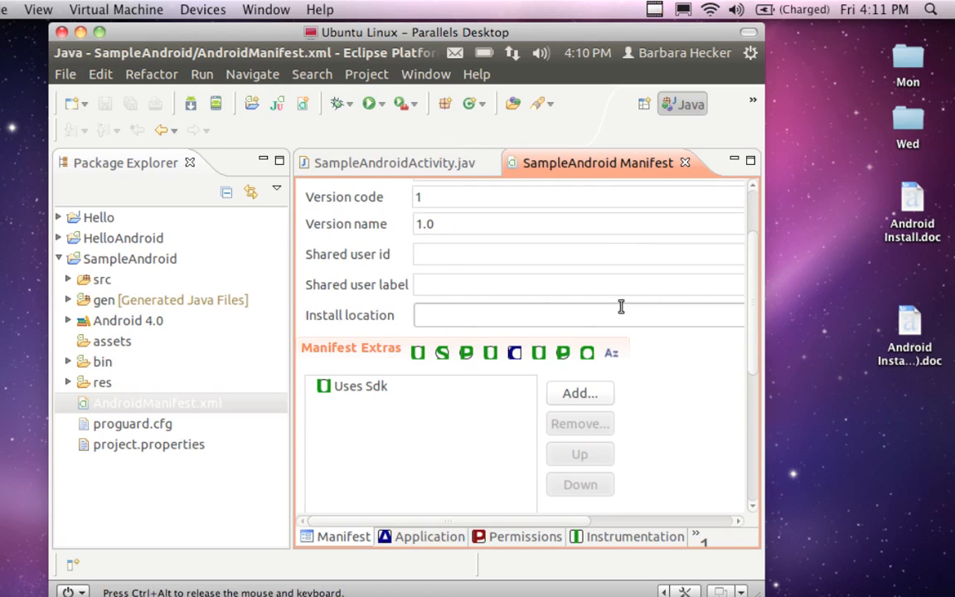
scroll(621, 307, up, 3)
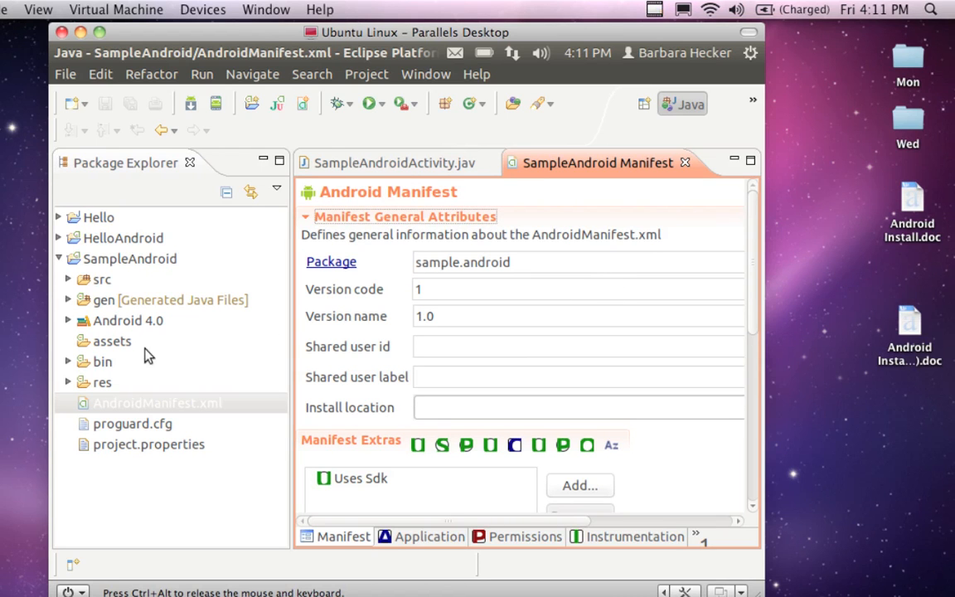
Step: Open main.xml from the res/layout folder of SampleAndroid and close the Console view to enlarge the layout editor
click(67, 383)
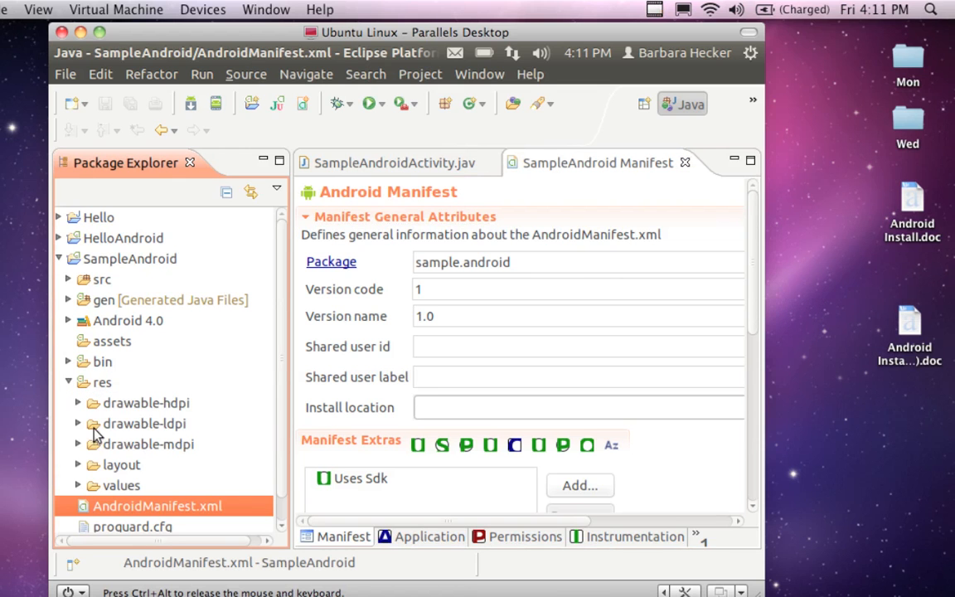
click(78, 465)
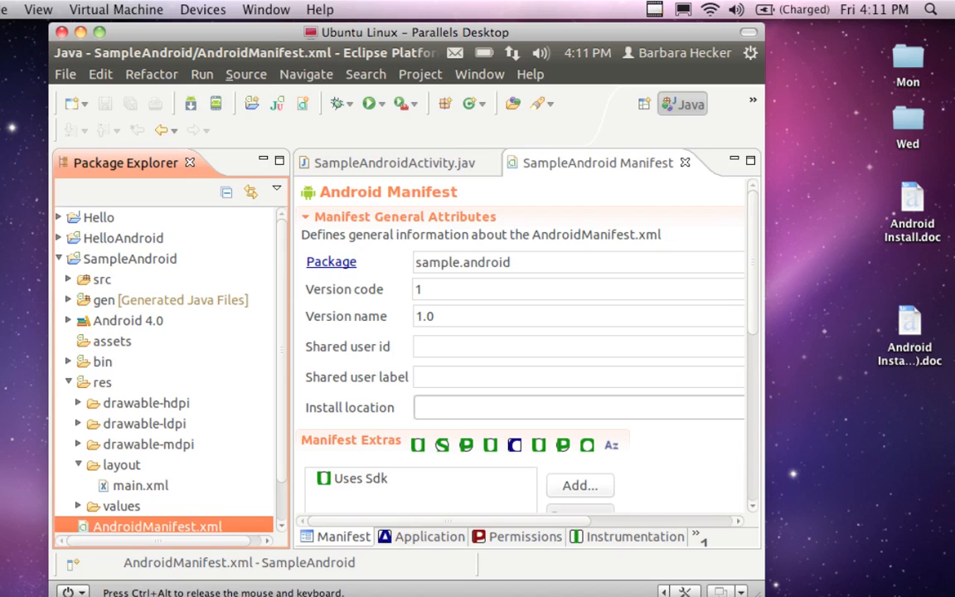
click(126, 486)
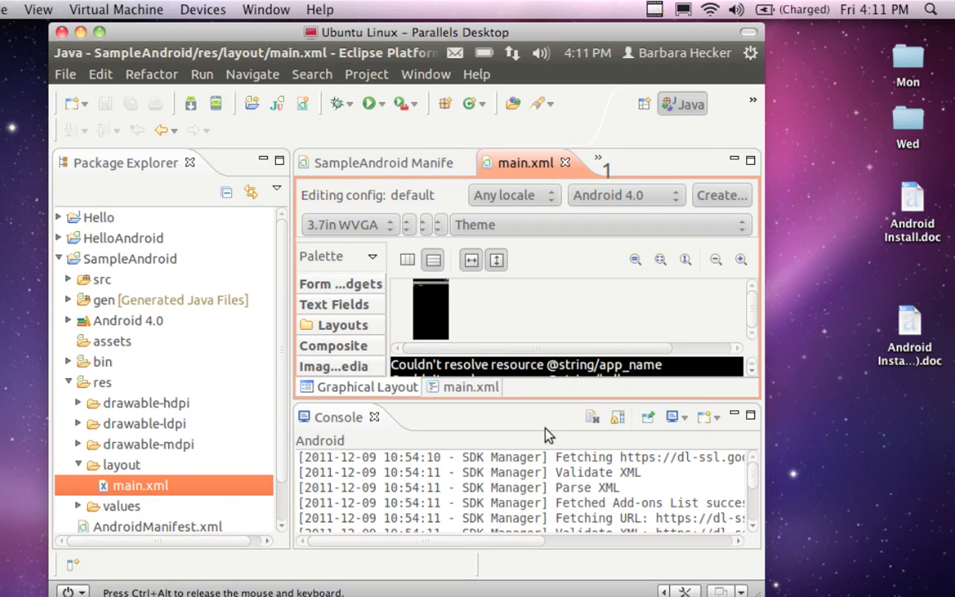
click(378, 417)
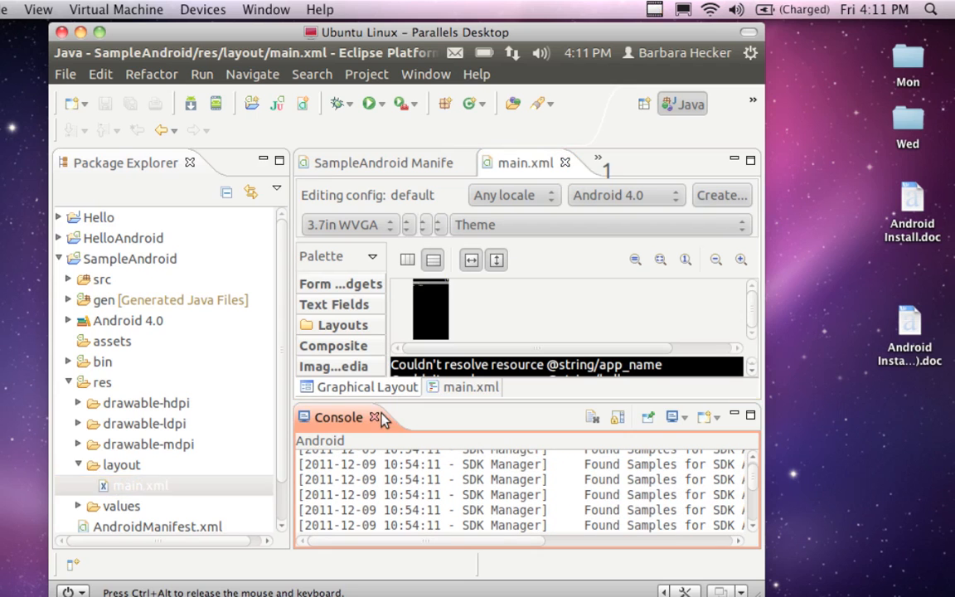
click(375, 417)
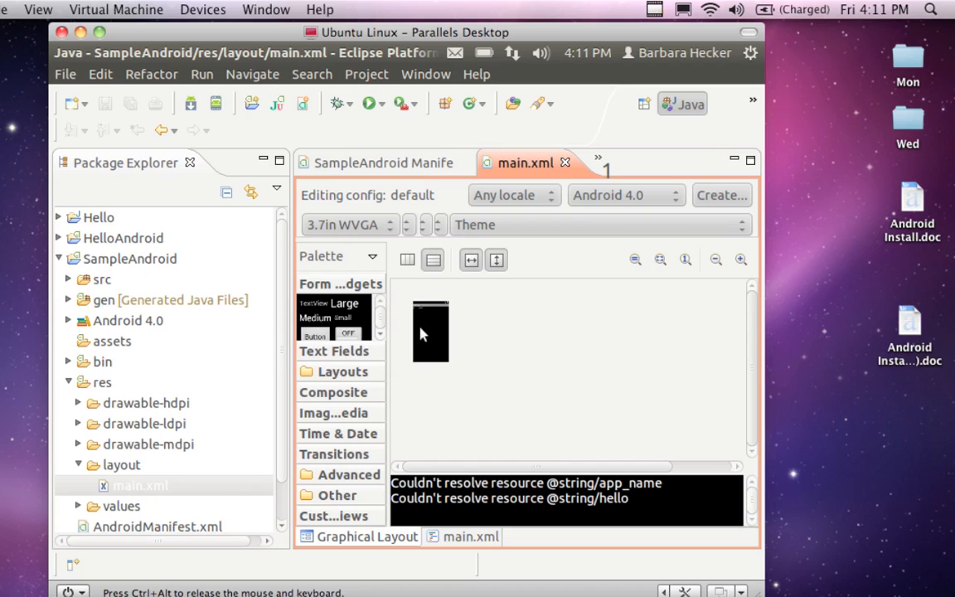
Step: Enlarge the graphical preview of main.xml until the app name and hello strings are easy to read
click(741, 259)
click(740, 260)
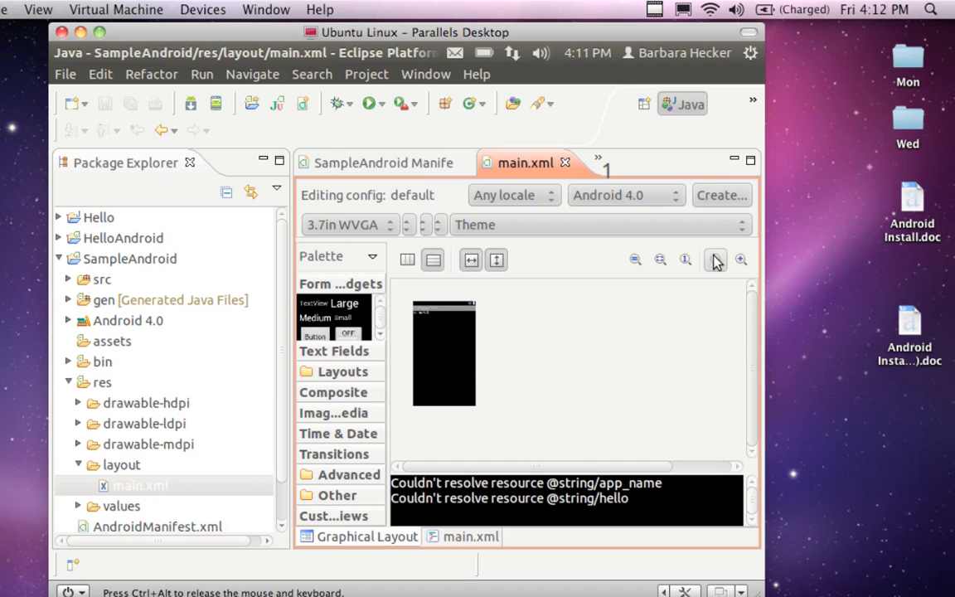
click(735, 263)
click(737, 263)
click(716, 261)
click(716, 260)
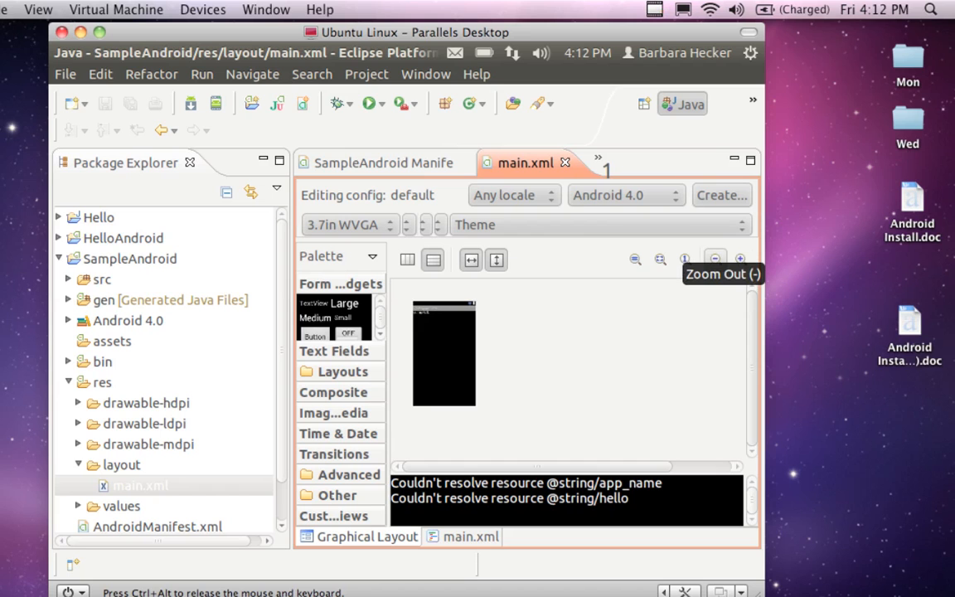
click(741, 260)
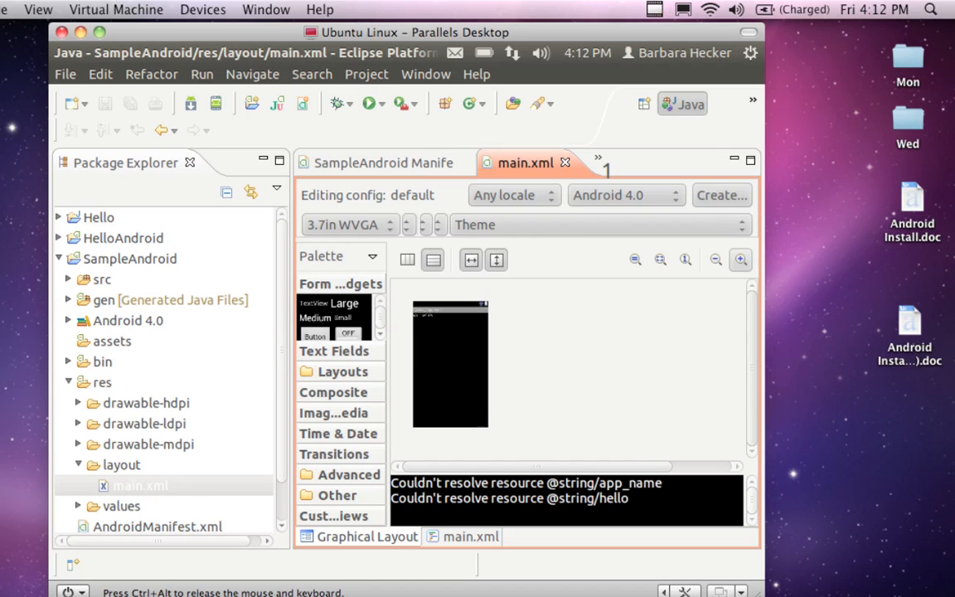
click(741, 259)
click(740, 259)
click(741, 259)
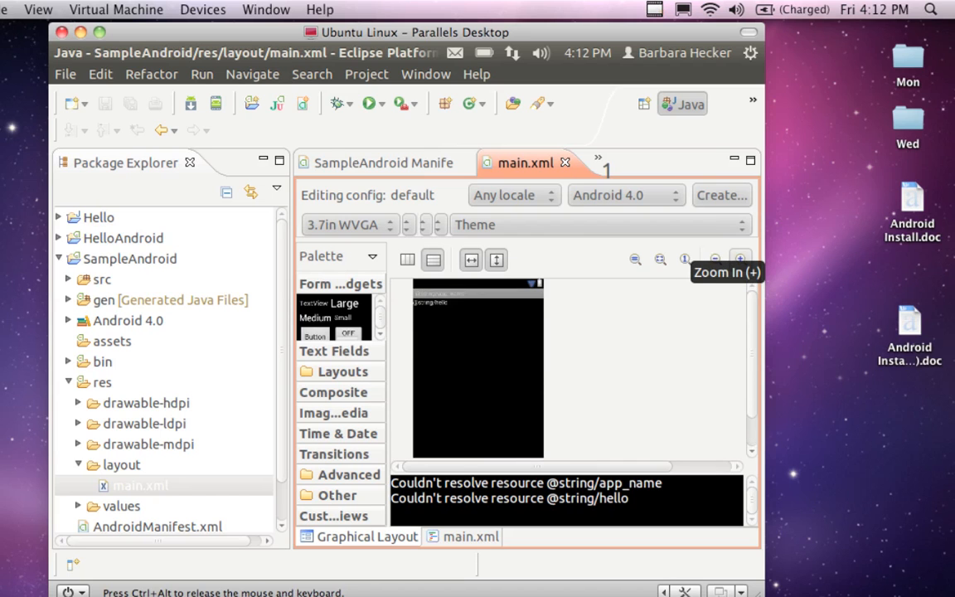
click(741, 259)
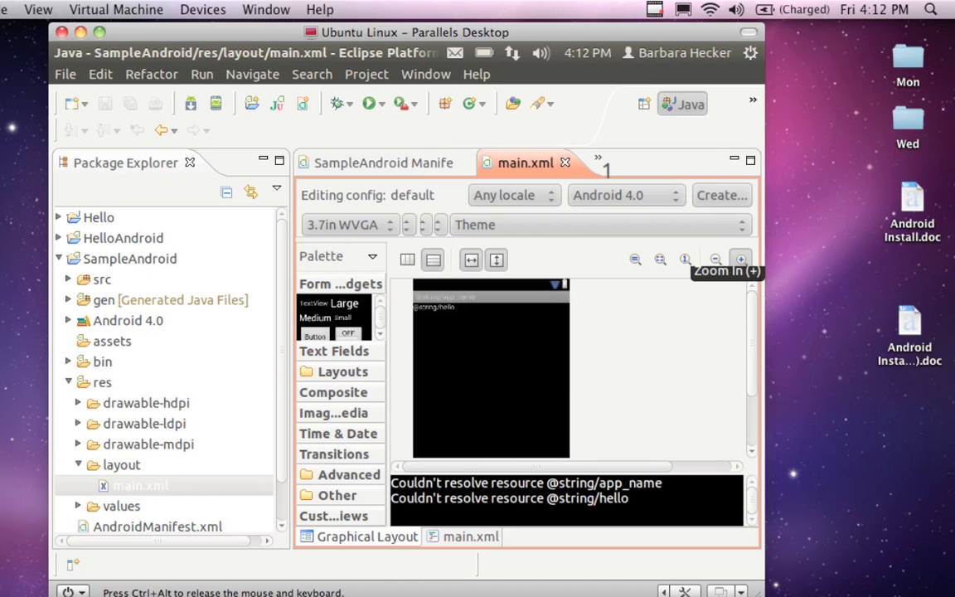
click(741, 259)
click(733, 257)
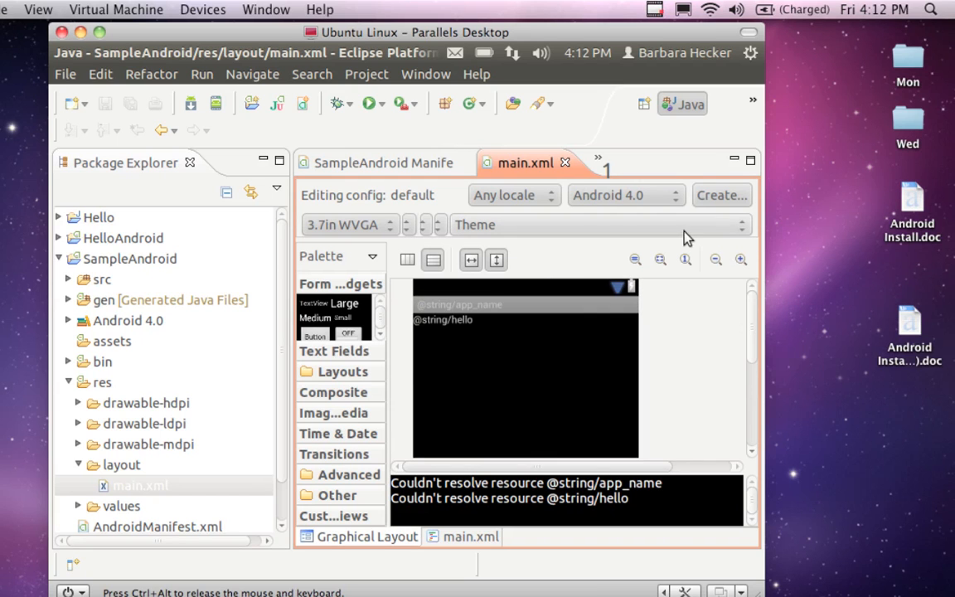
click(741, 260)
click(742, 260)
click(741, 260)
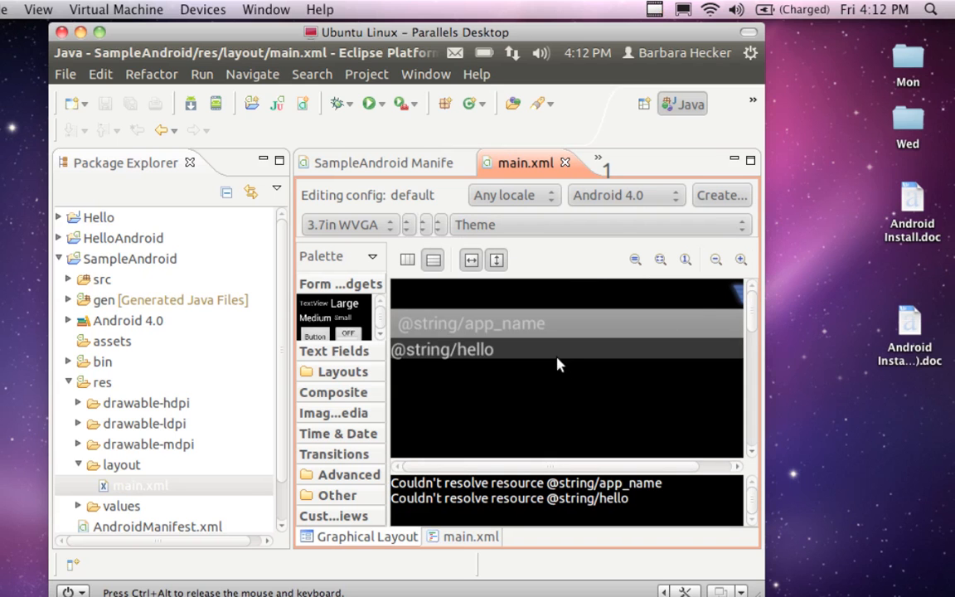
click(742, 259)
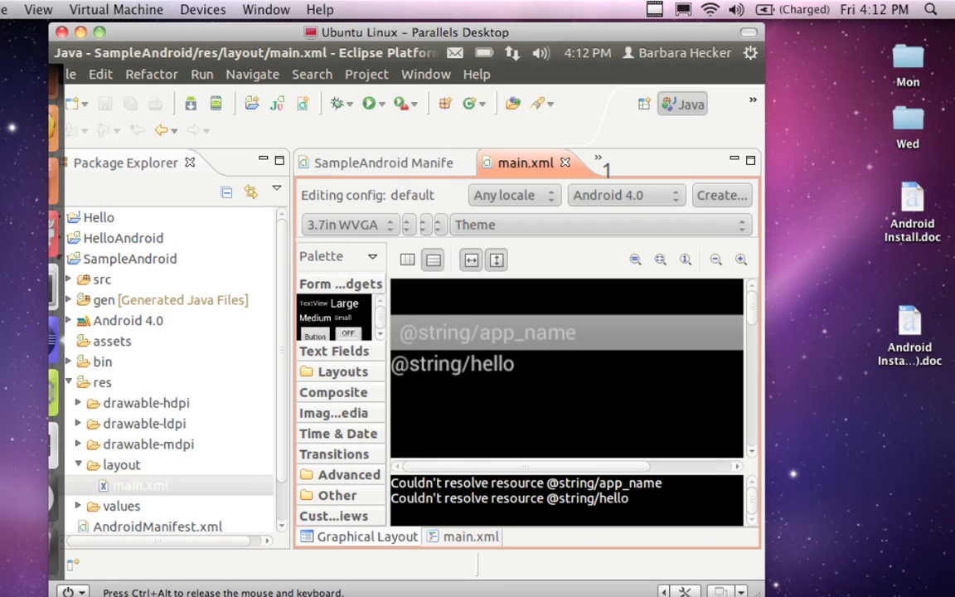
Step: Switch to the AVD4 emulator, launch the SampleAndroid app to view its output, and return to Eclipse
mouse_move(50, 237)
click(78, 391)
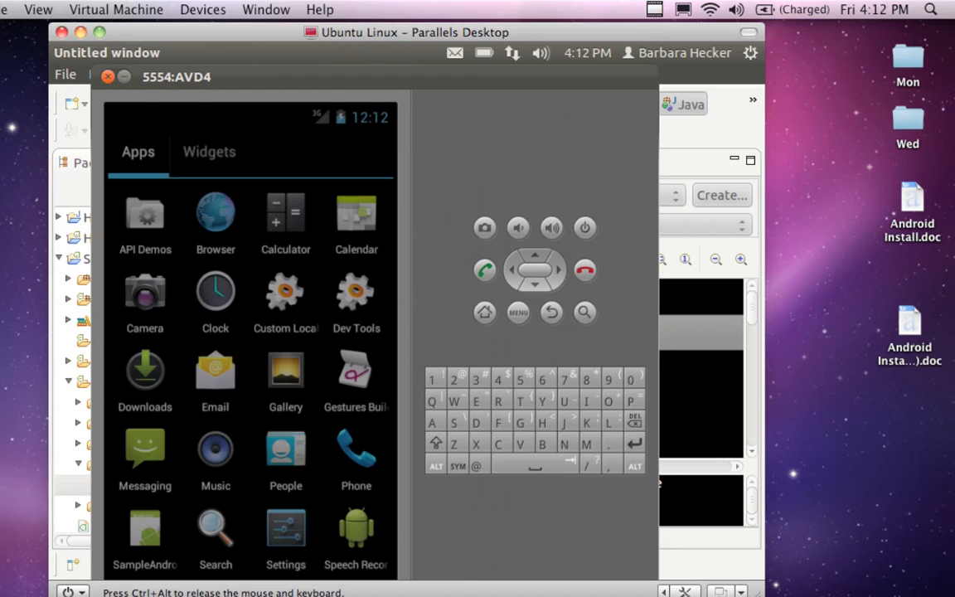
click(146, 539)
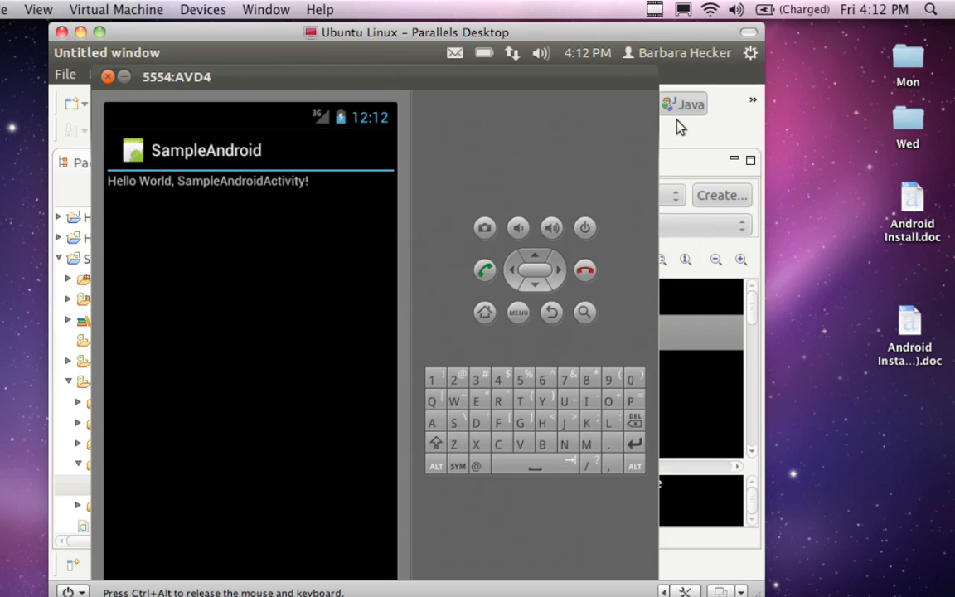
click(720, 136)
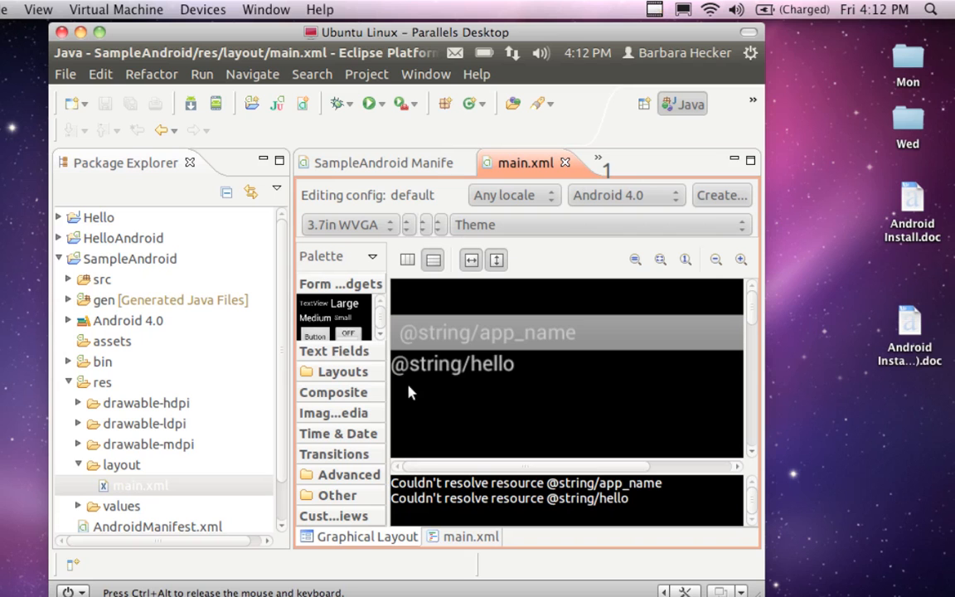
click(431, 364)
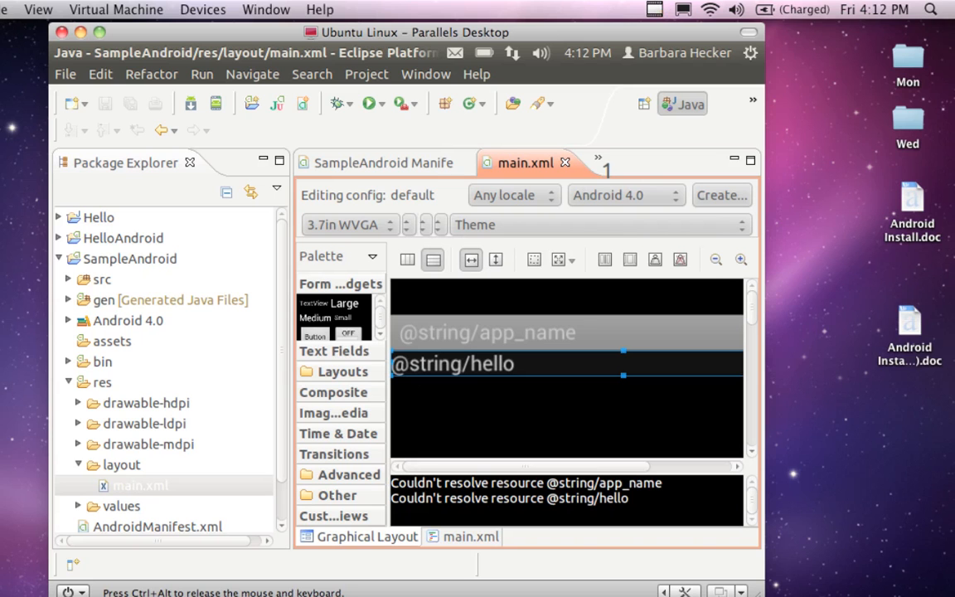
click(356, 350)
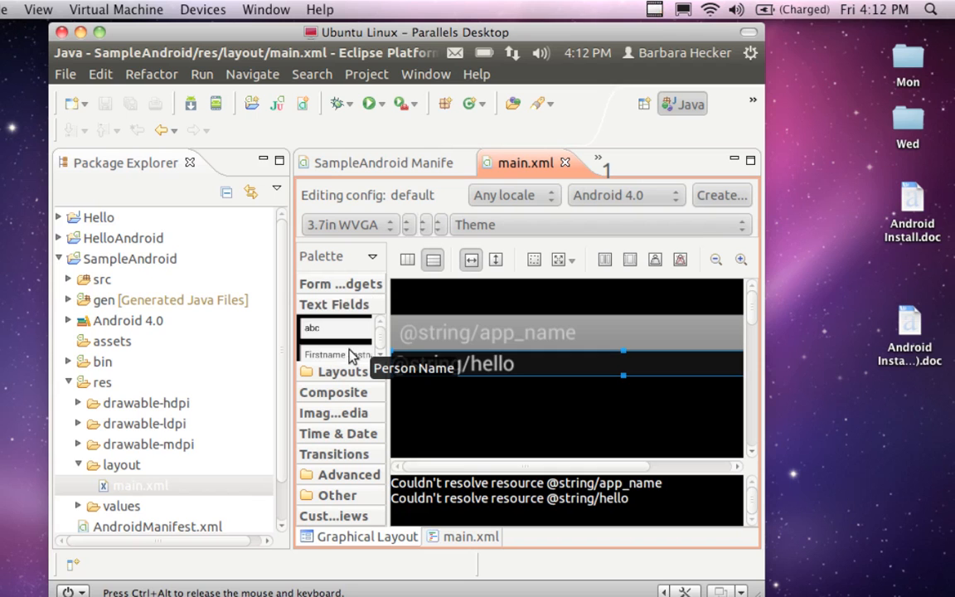
drag(339, 333, 399, 395)
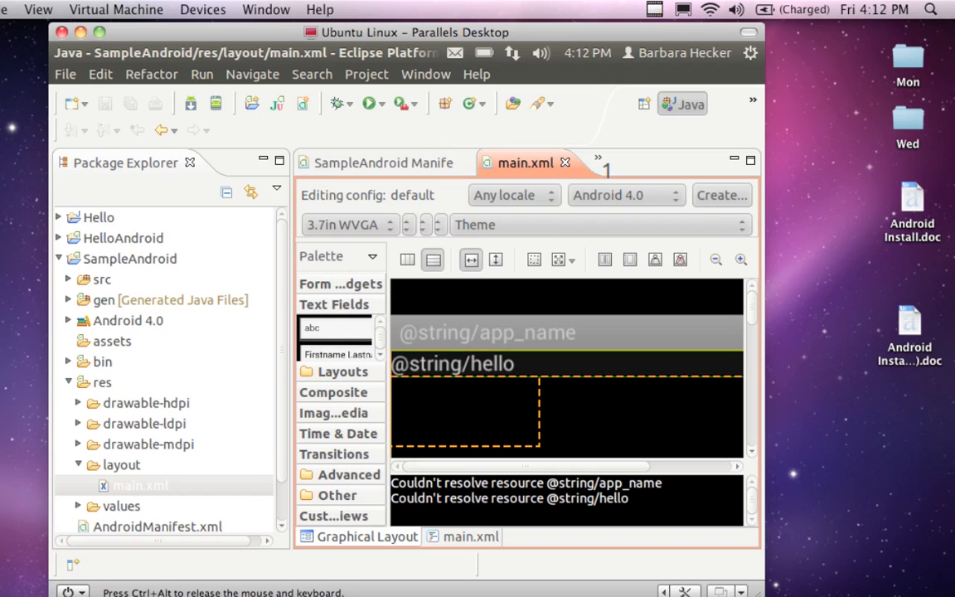
drag(510, 414, 509, 416)
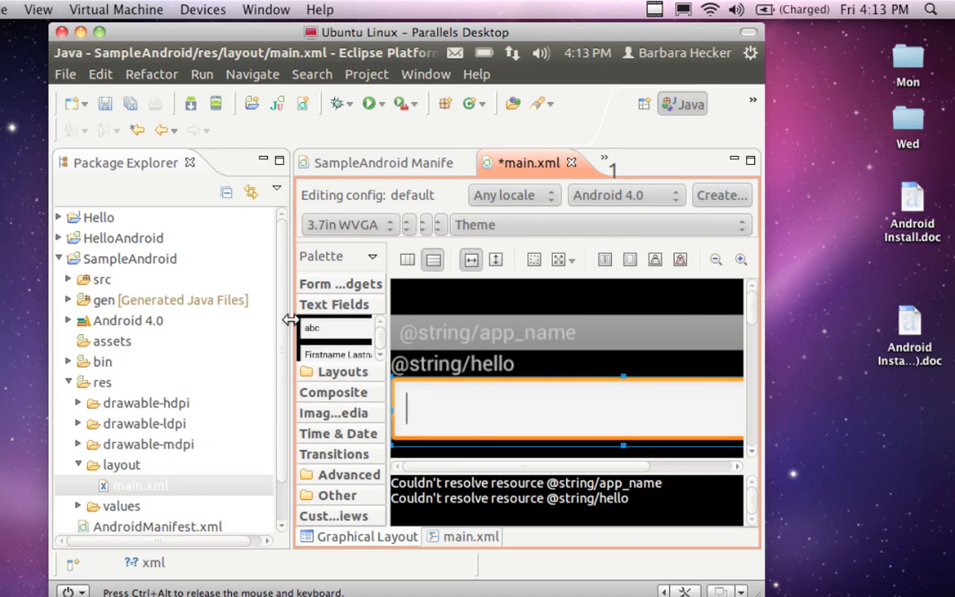
drag(288, 320, 254, 303)
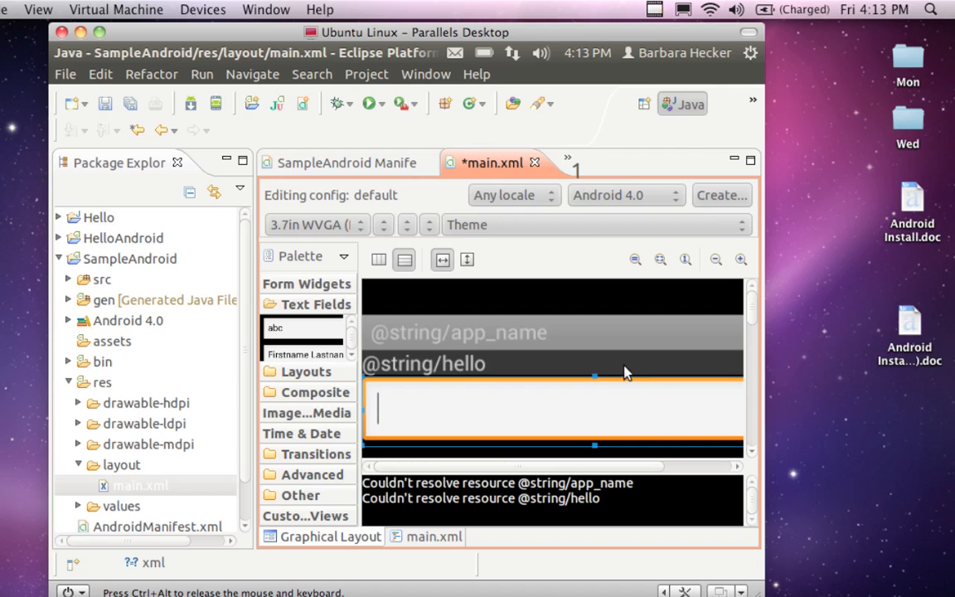
Step: Switch to the AVD4 emulator, leave the SampleAndroid app and go to the Android home screen
mouse_move(50, 213)
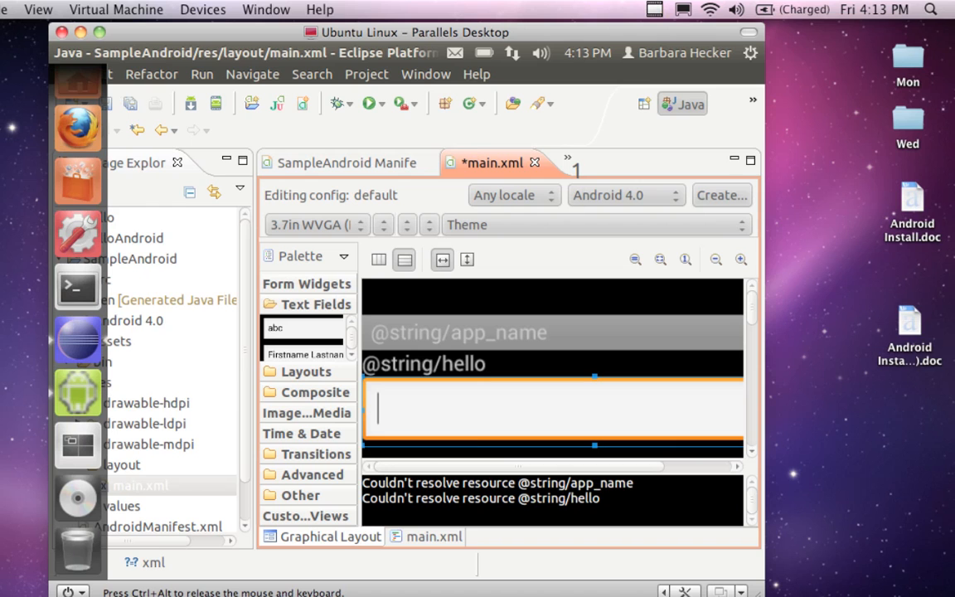
click(78, 393)
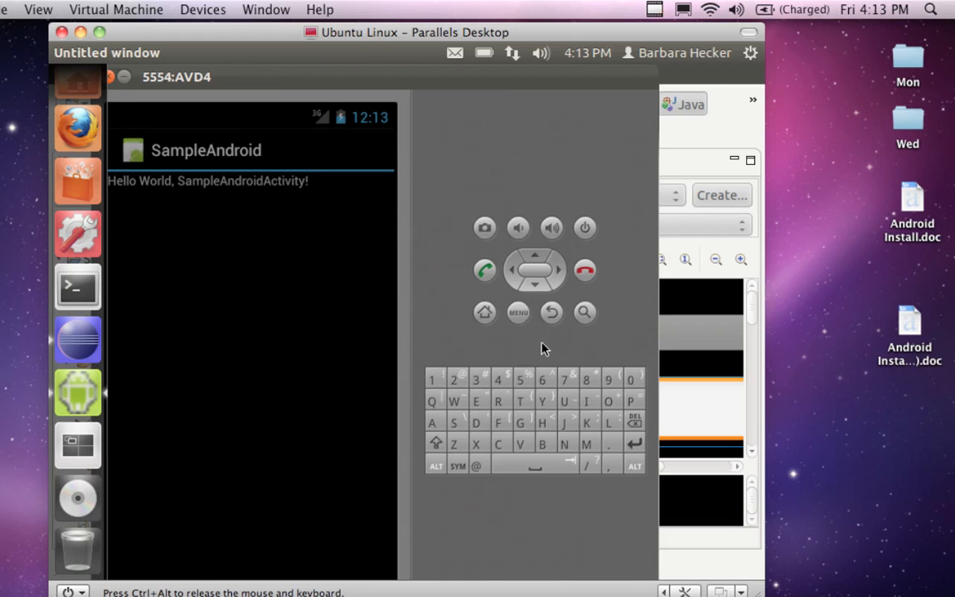
click(518, 312)
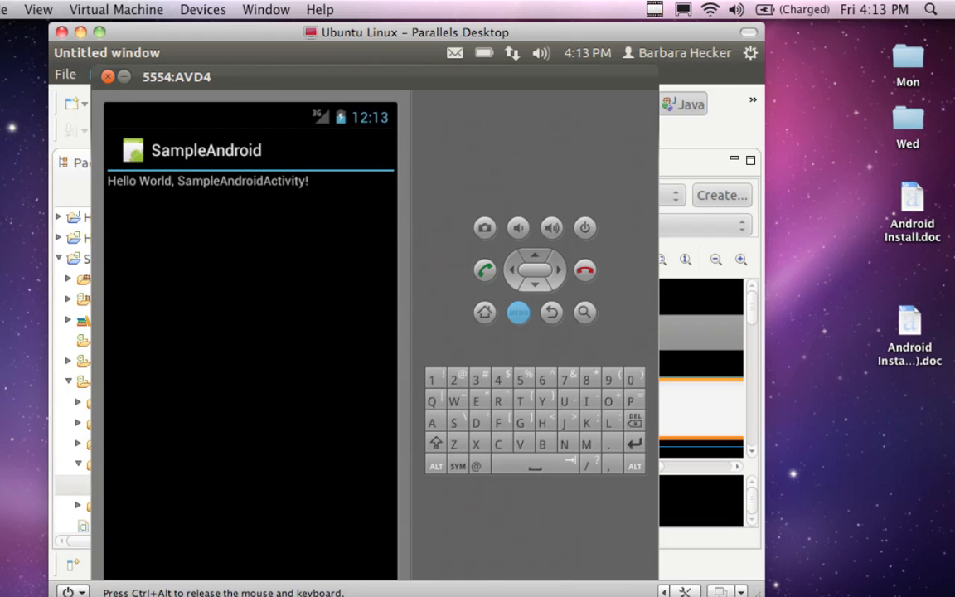
click(549, 320)
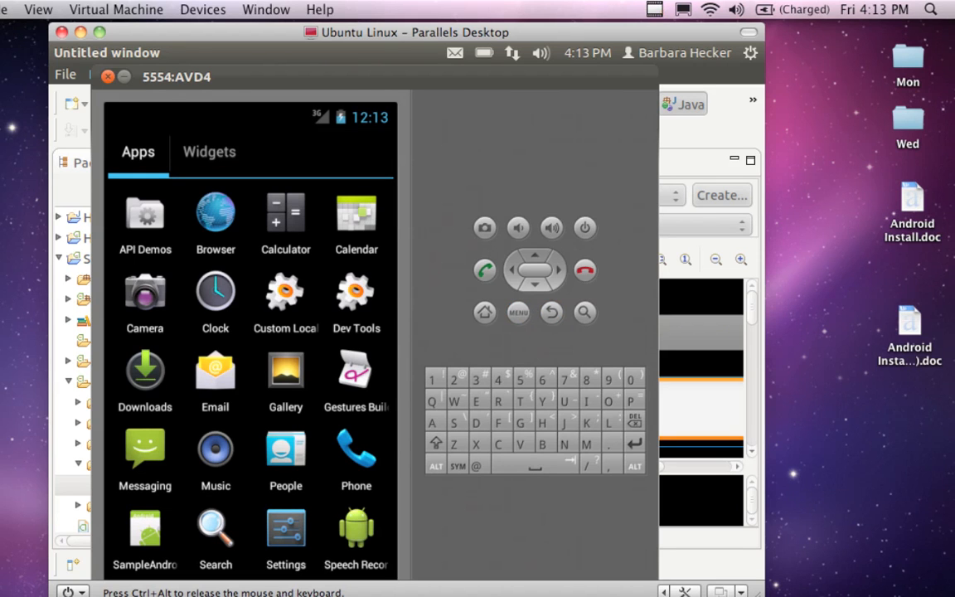
click(485, 312)
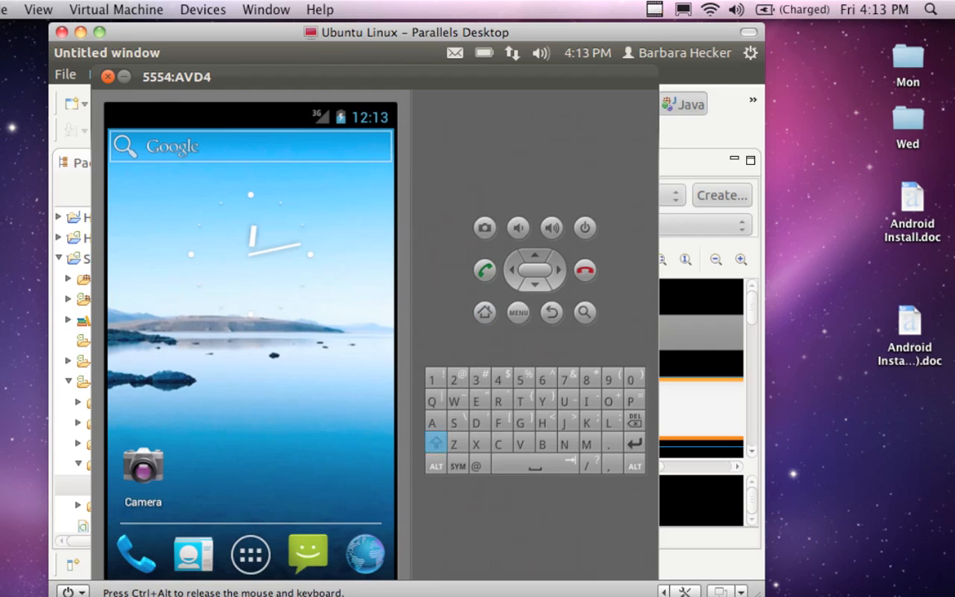
Step: Open the Messaging app from the emulator's home screen, check it for a menu and return to the home screen
click(315, 545)
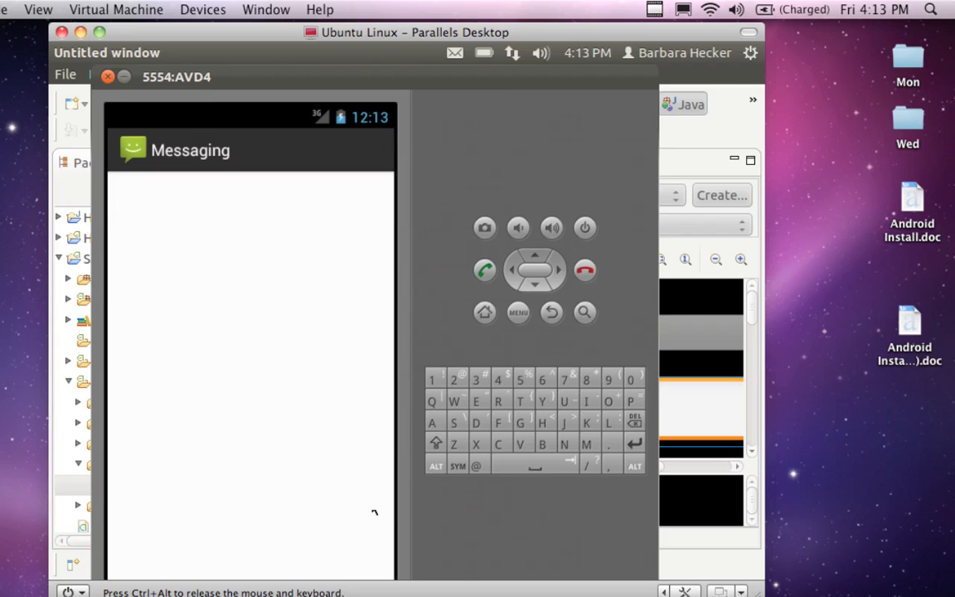
click(518, 312)
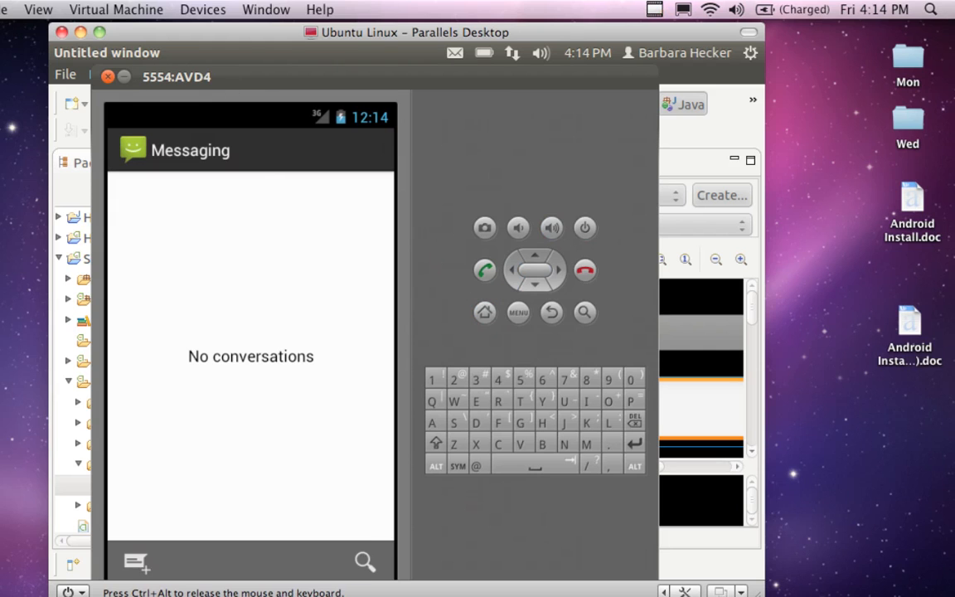
click(478, 306)
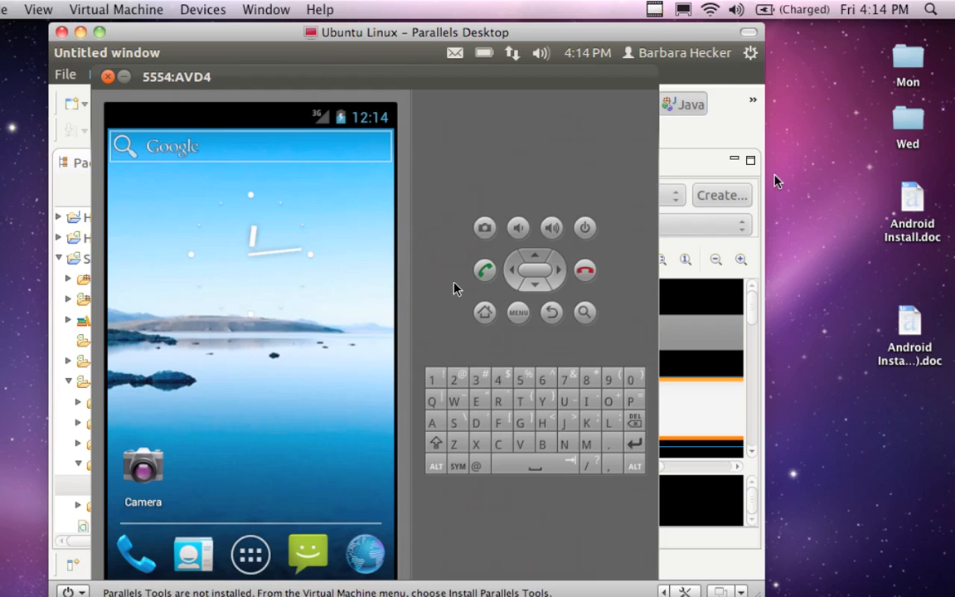
click(655, 10)
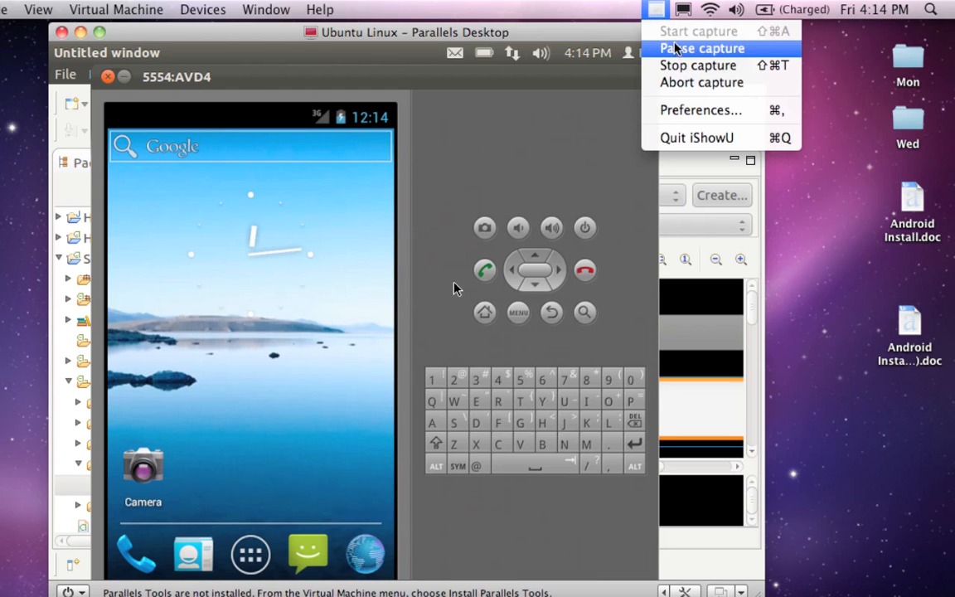